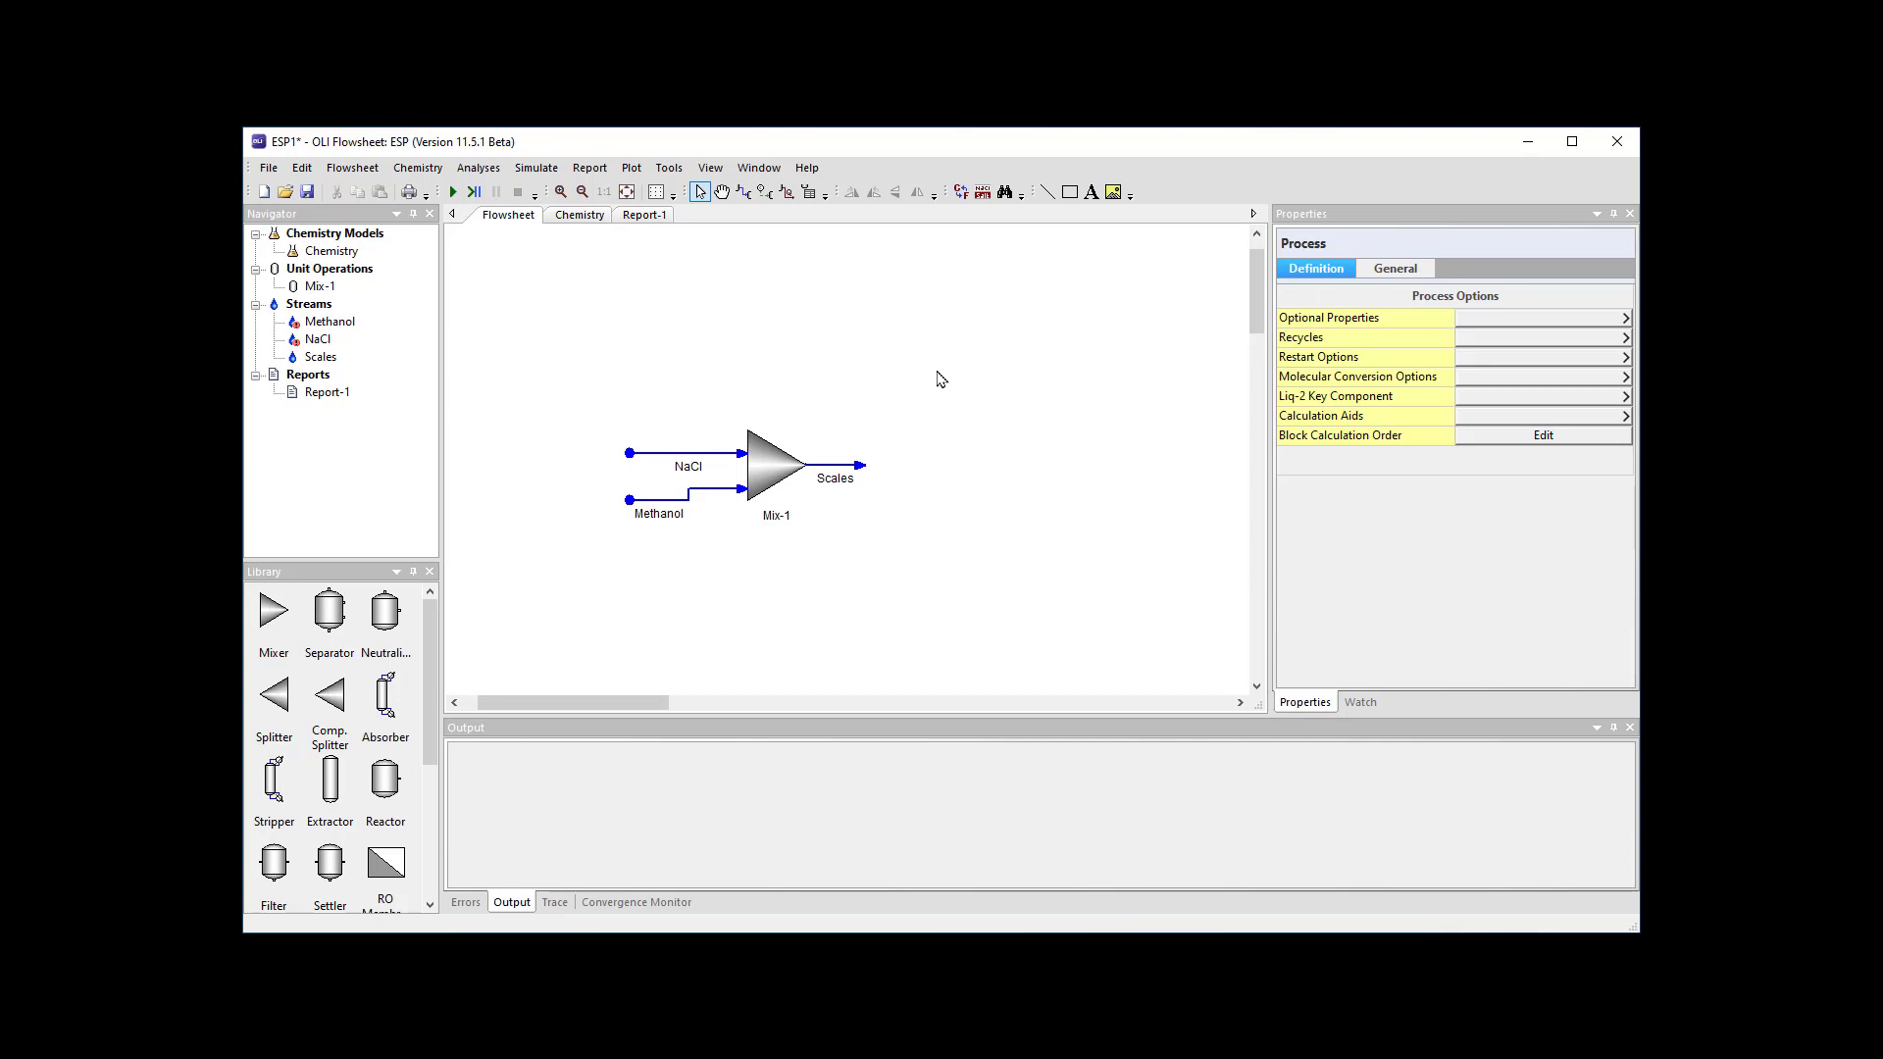
Step: Open the unit settings of the NaCl stream and set its inflows basis to Mass Fraction
click(687, 455)
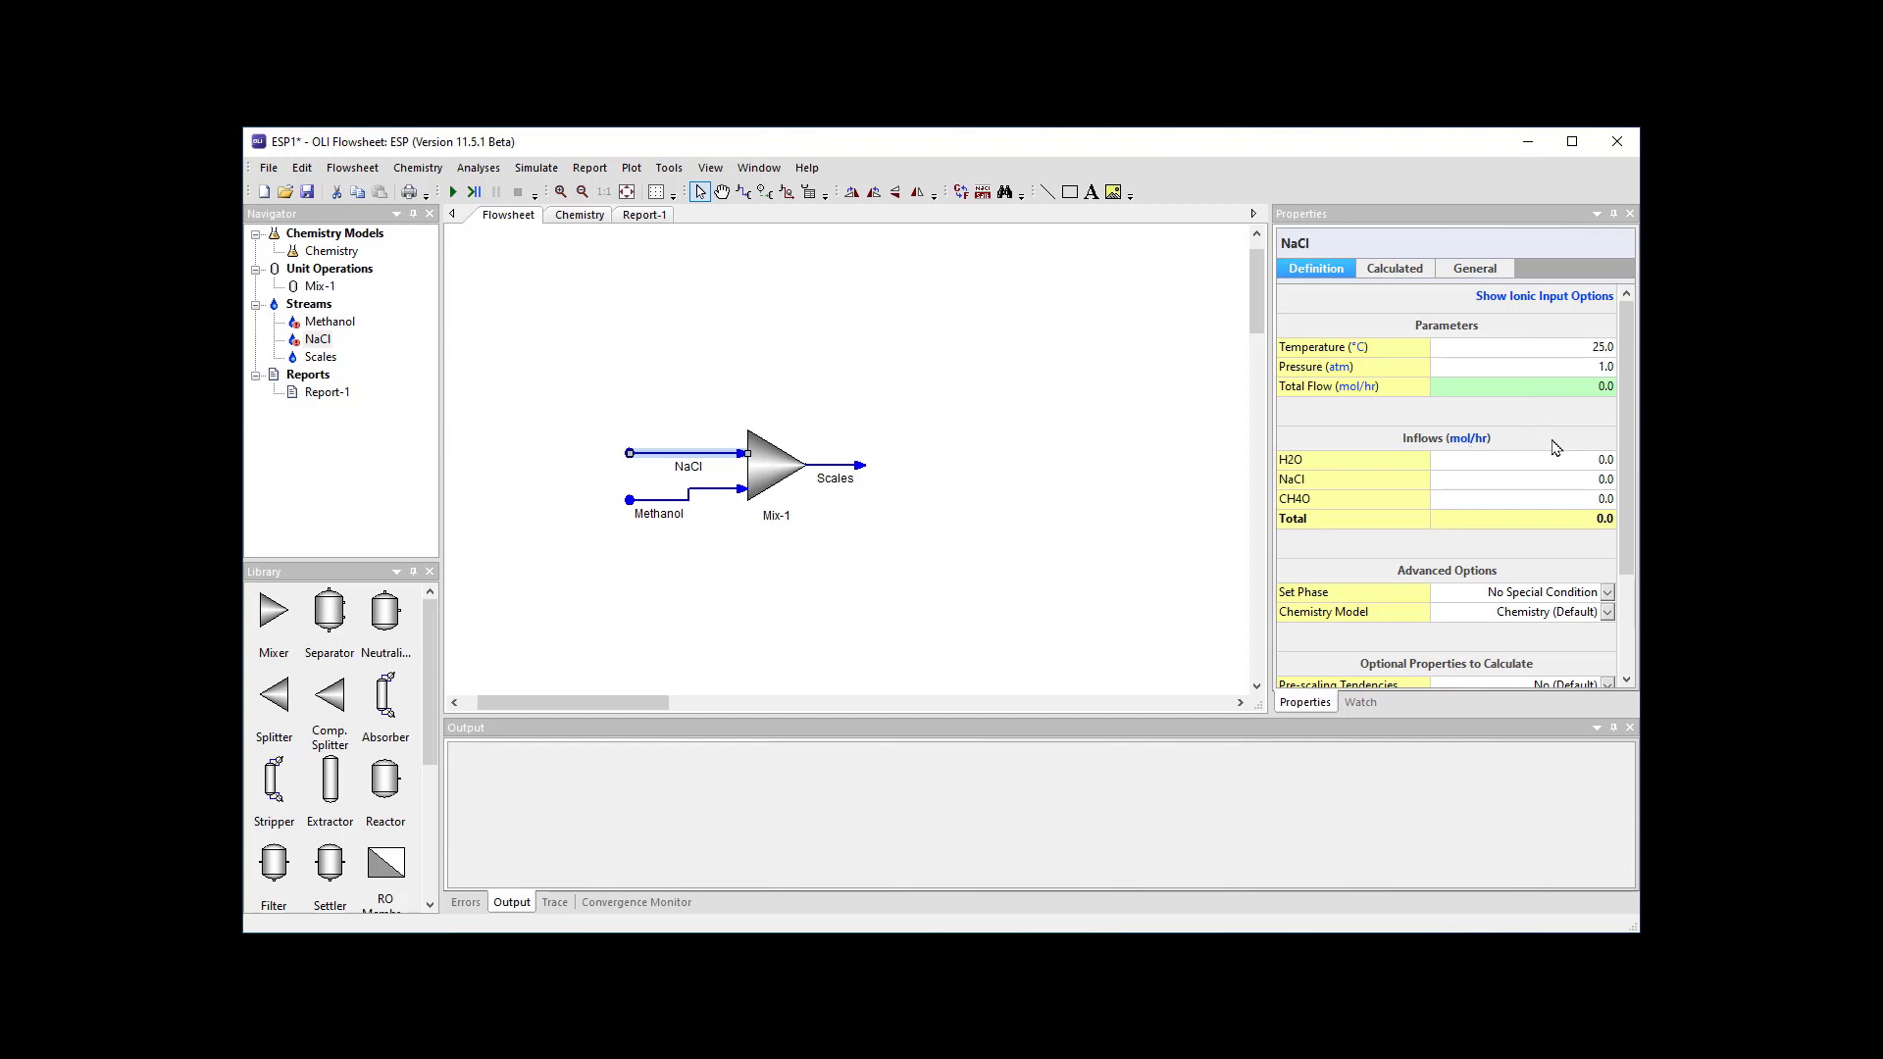
click(1462, 450)
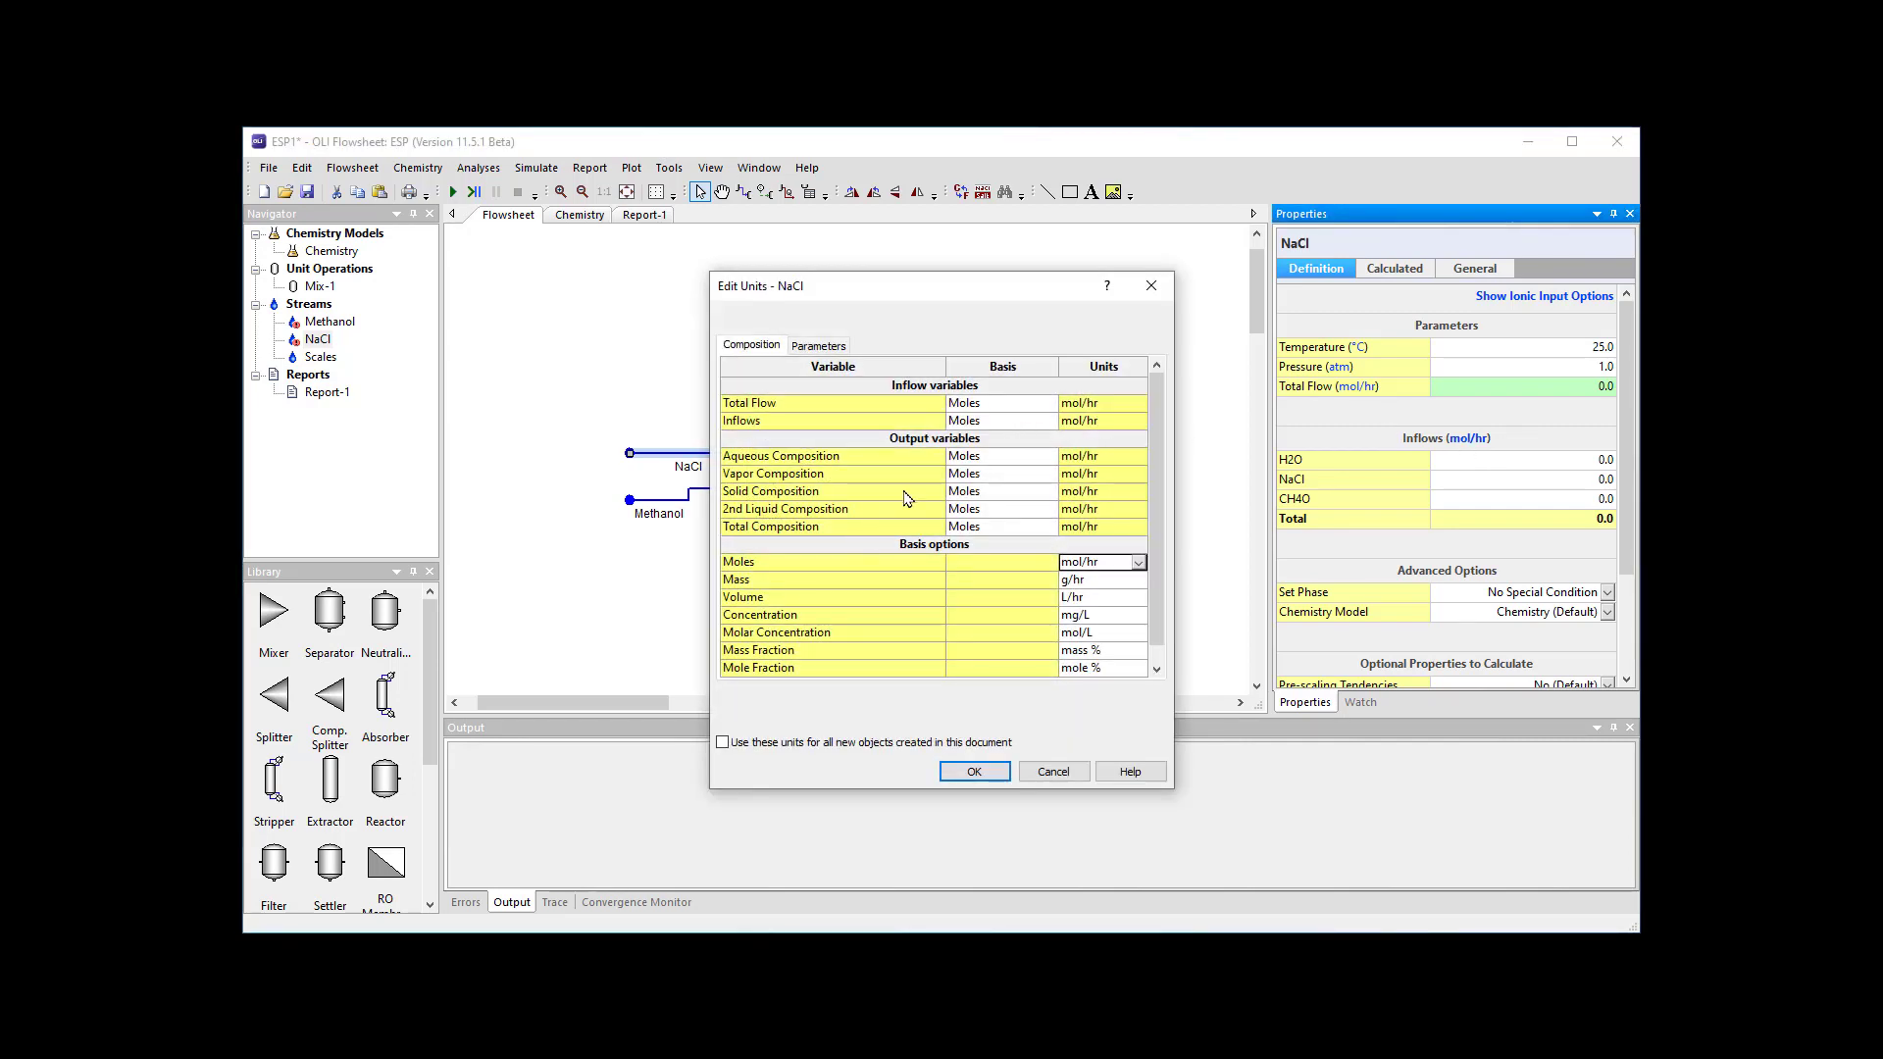
click(1039, 430)
click(1050, 423)
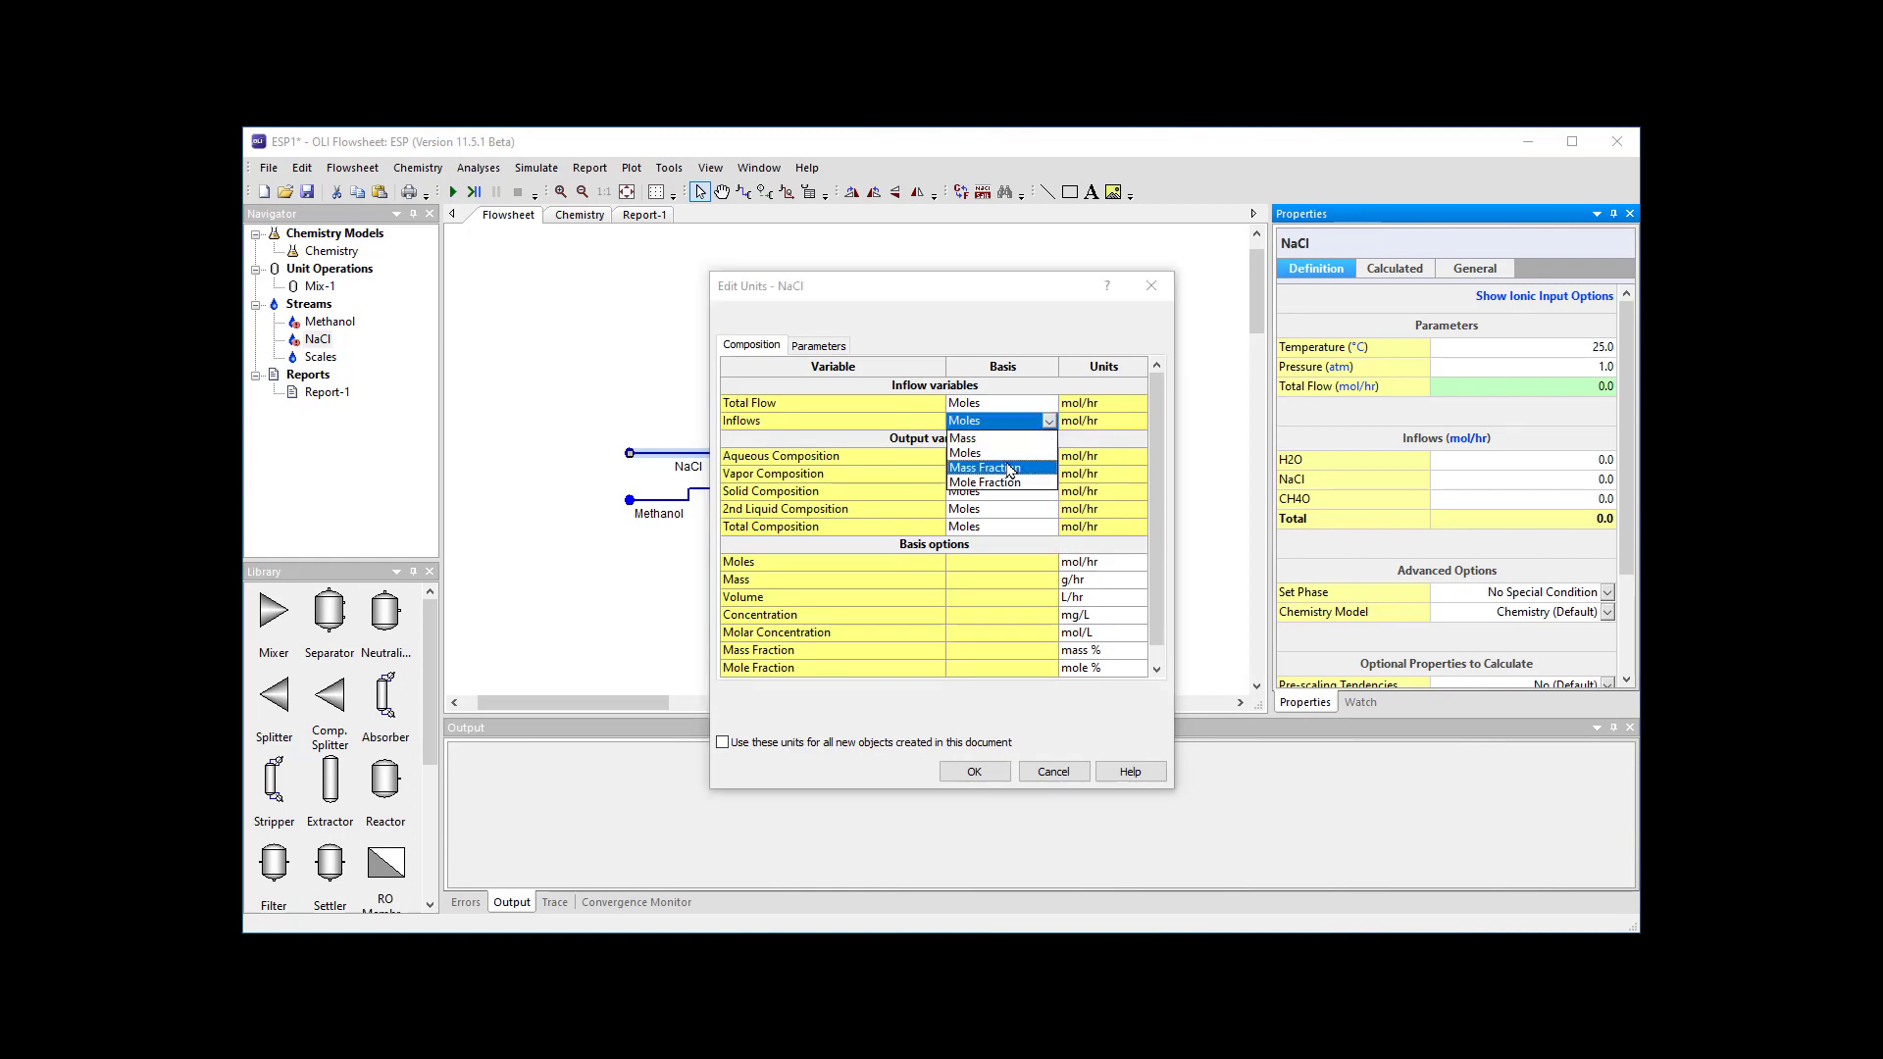
click(1011, 468)
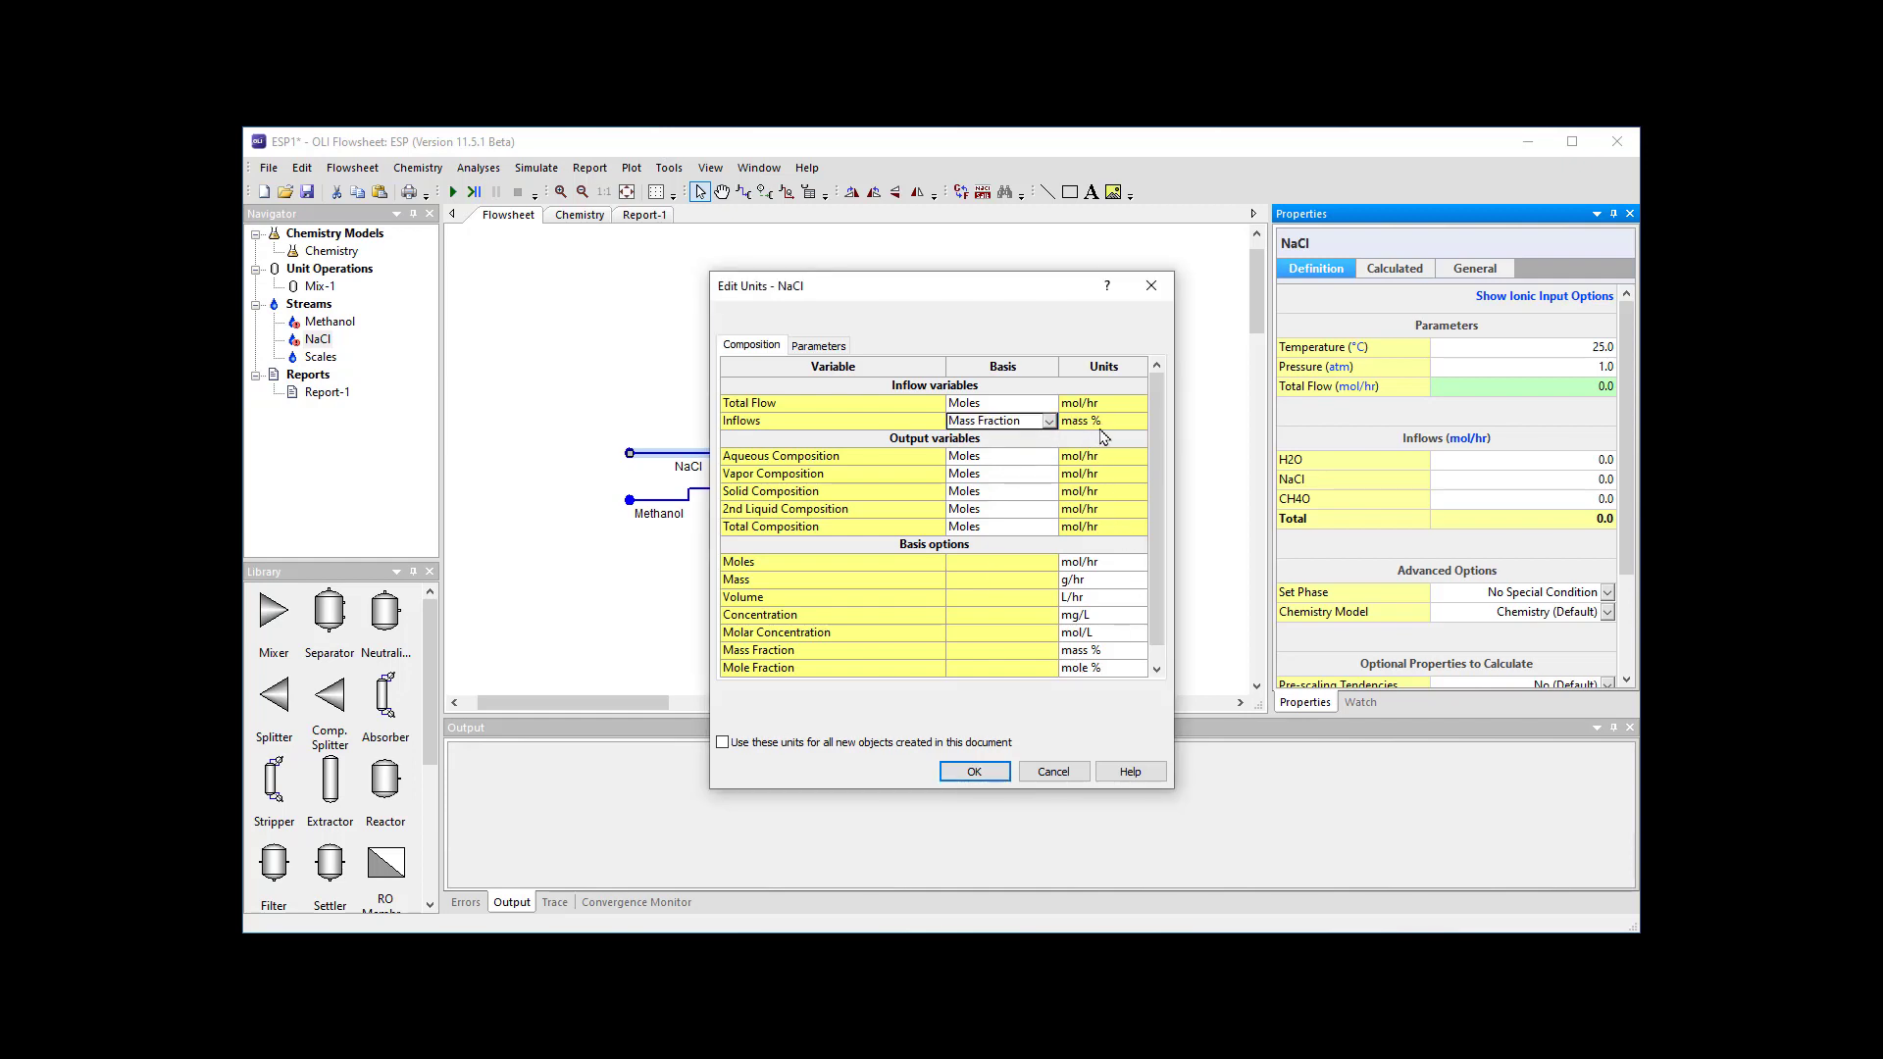
Step: Try g/g as the NaCl stream's mass fraction unit, and return it to mass %
mouse_move(1109, 431)
click(1126, 655)
click(1137, 653)
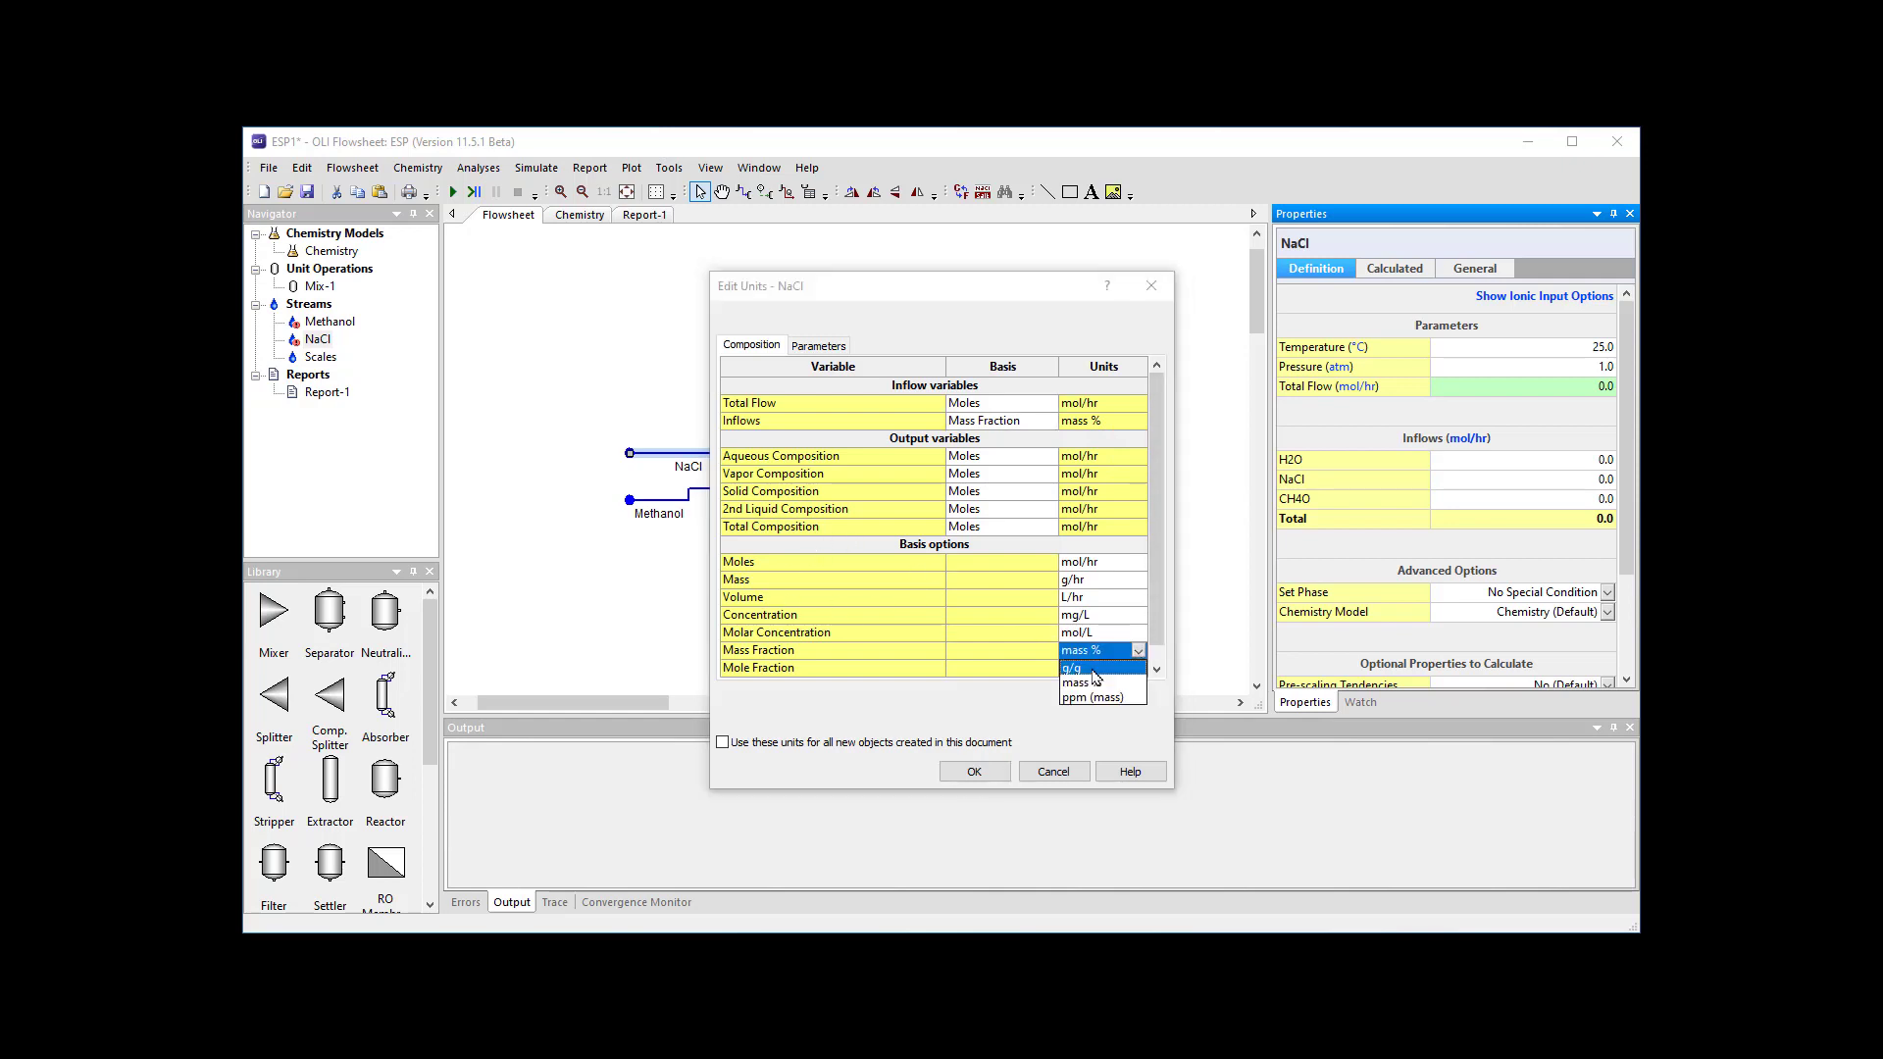
click(1093, 670)
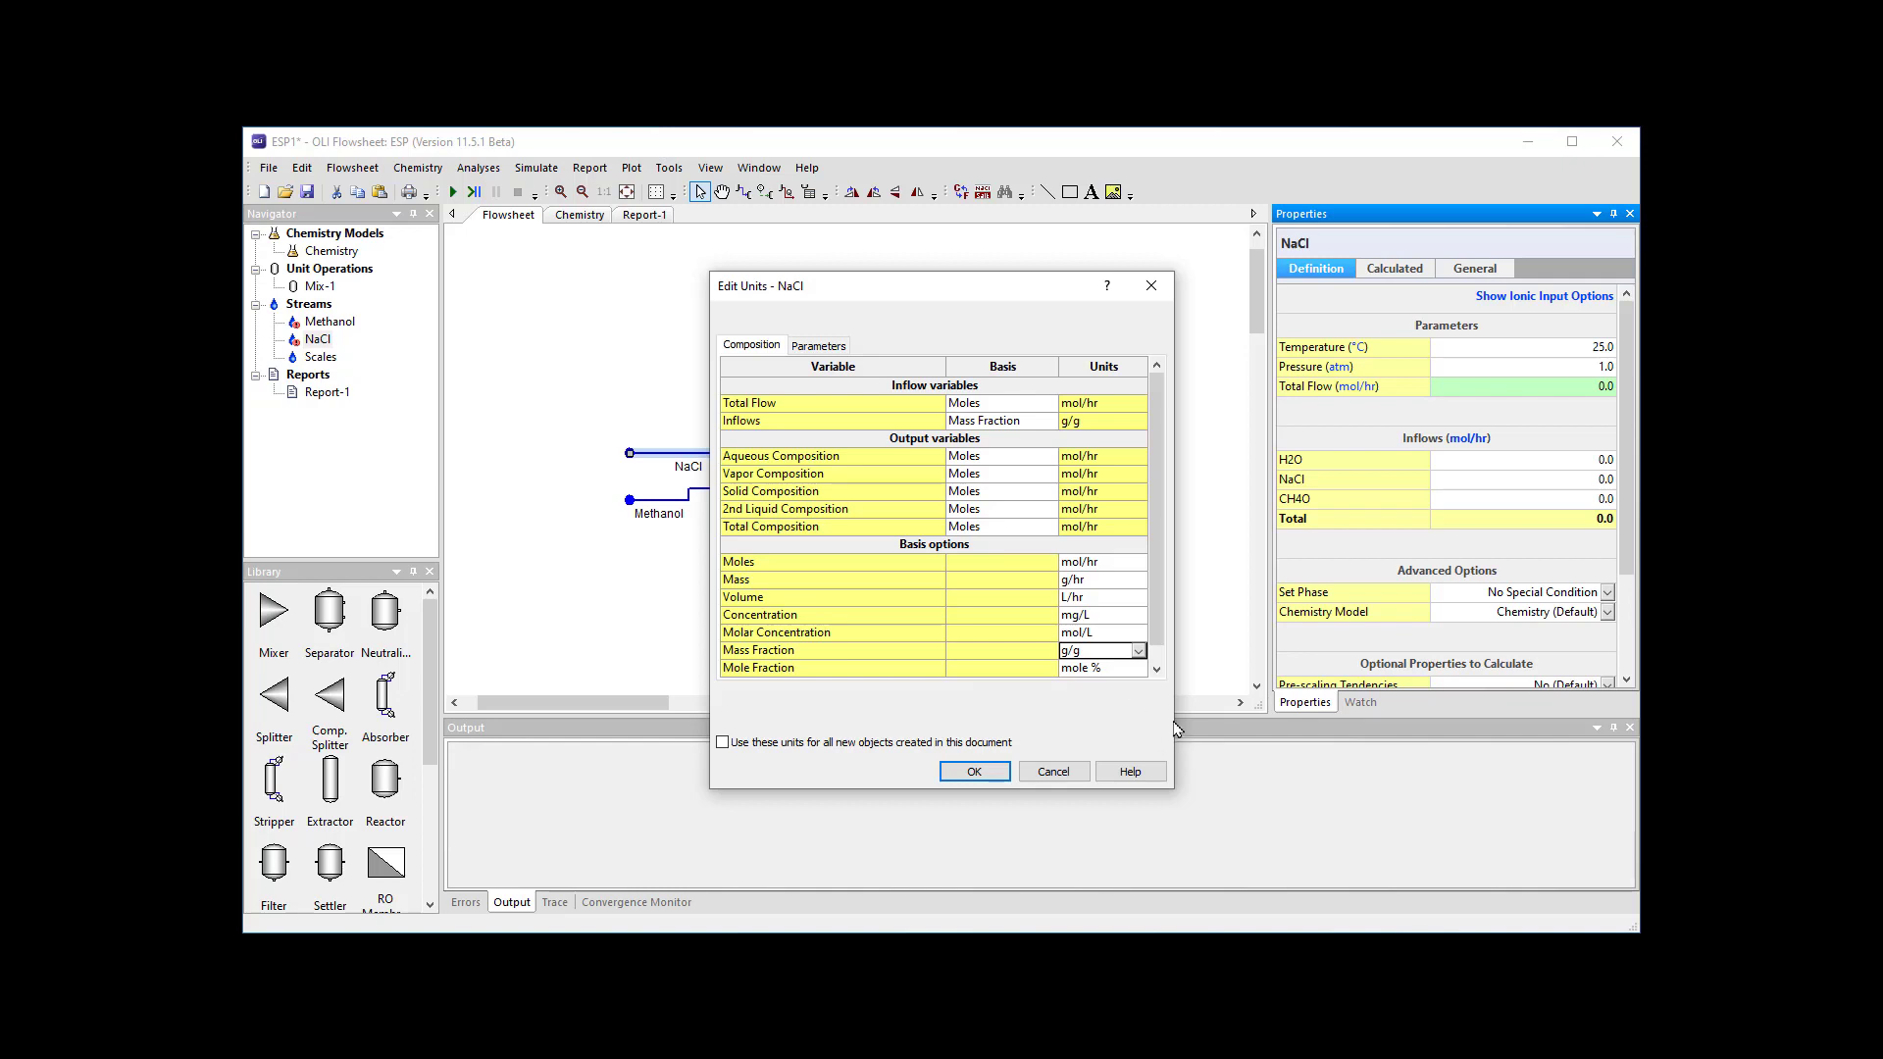
click(1138, 653)
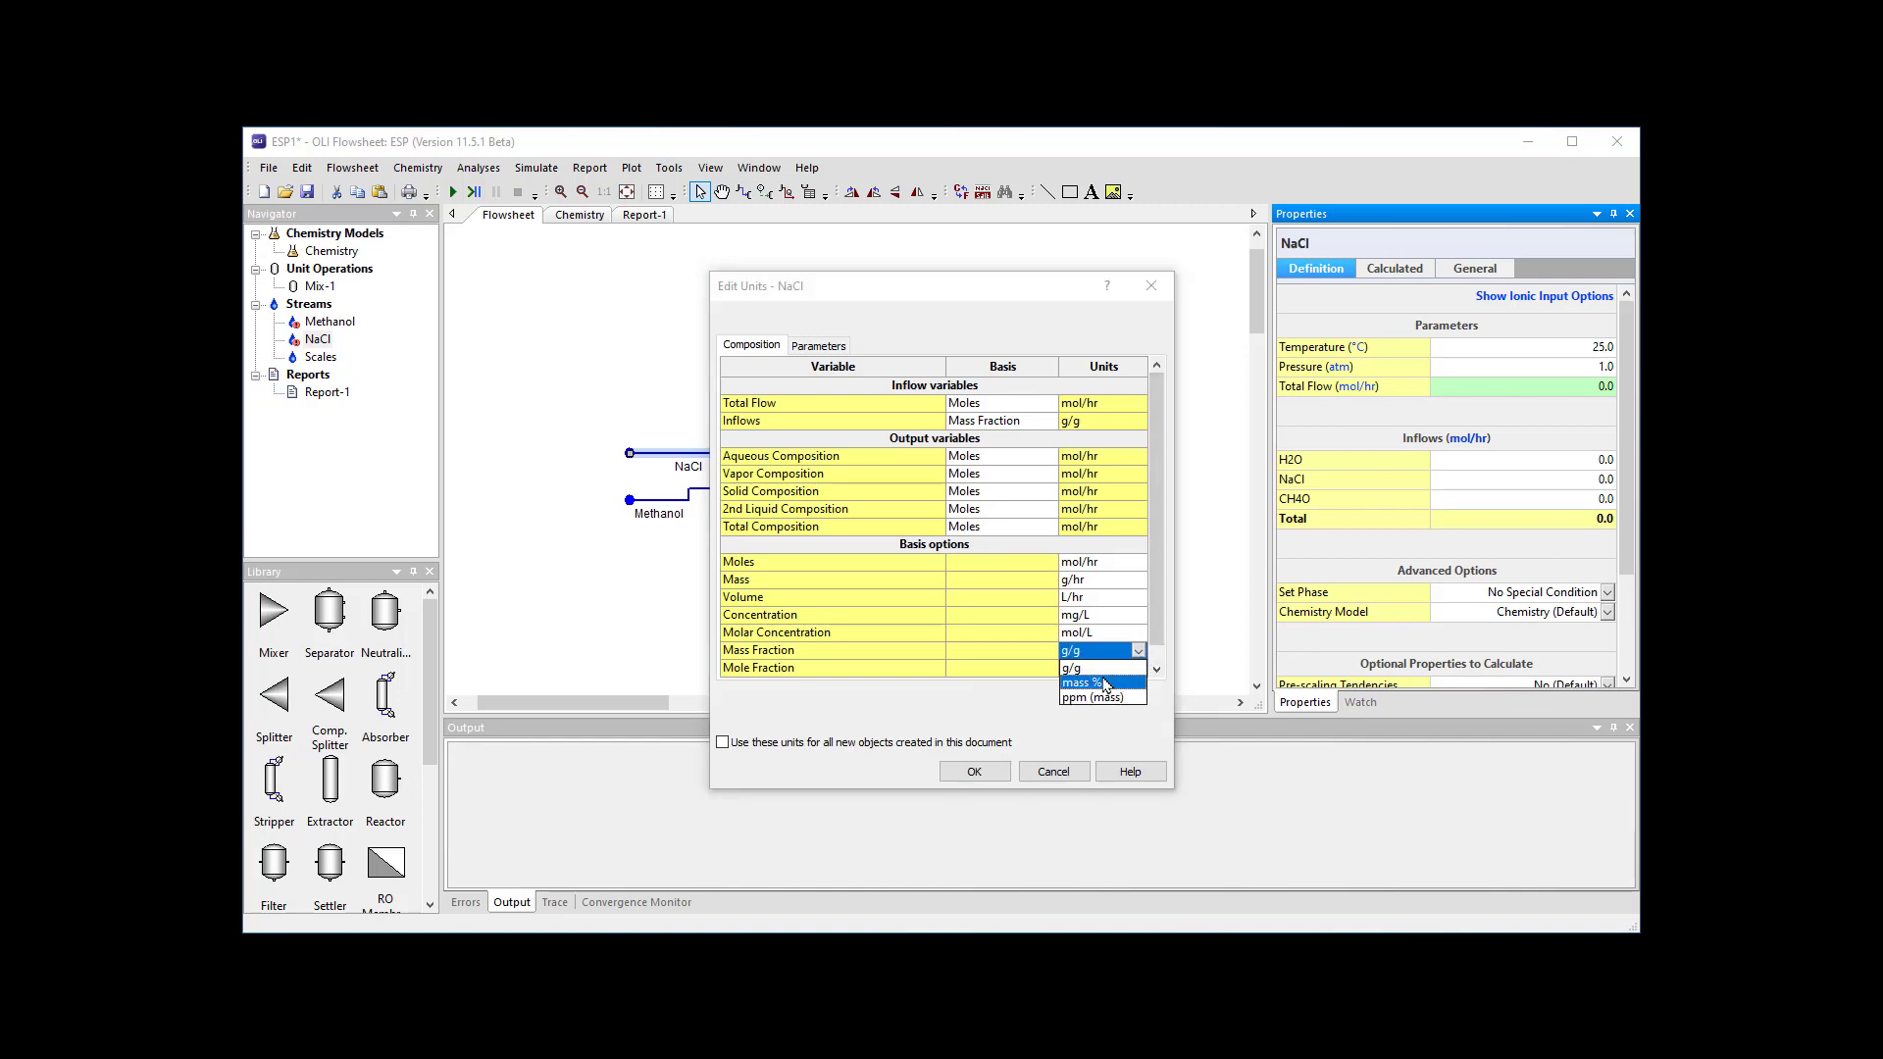
click(1105, 684)
click(1138, 652)
click(1092, 685)
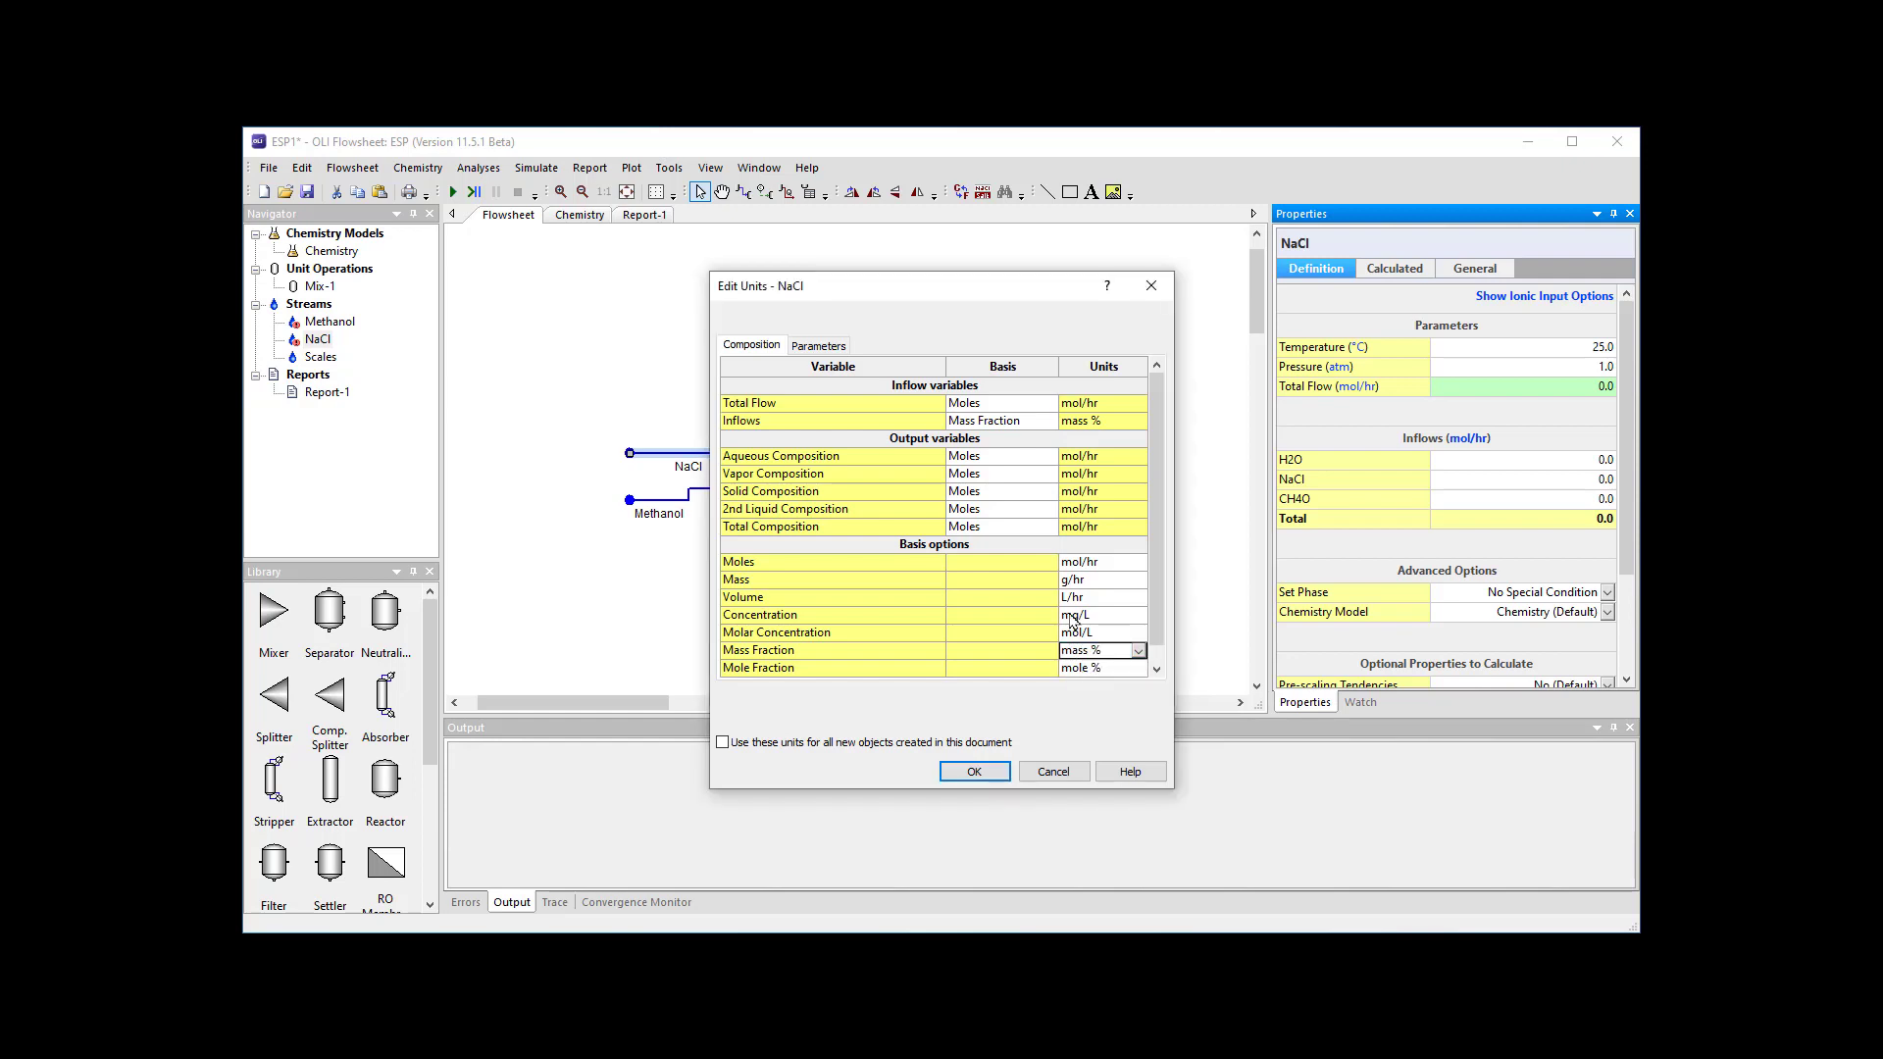
Step: Set the NaCl stream's total flow basis to Mass with mass in kg/hr, and accept the units
click(1041, 410)
click(1049, 404)
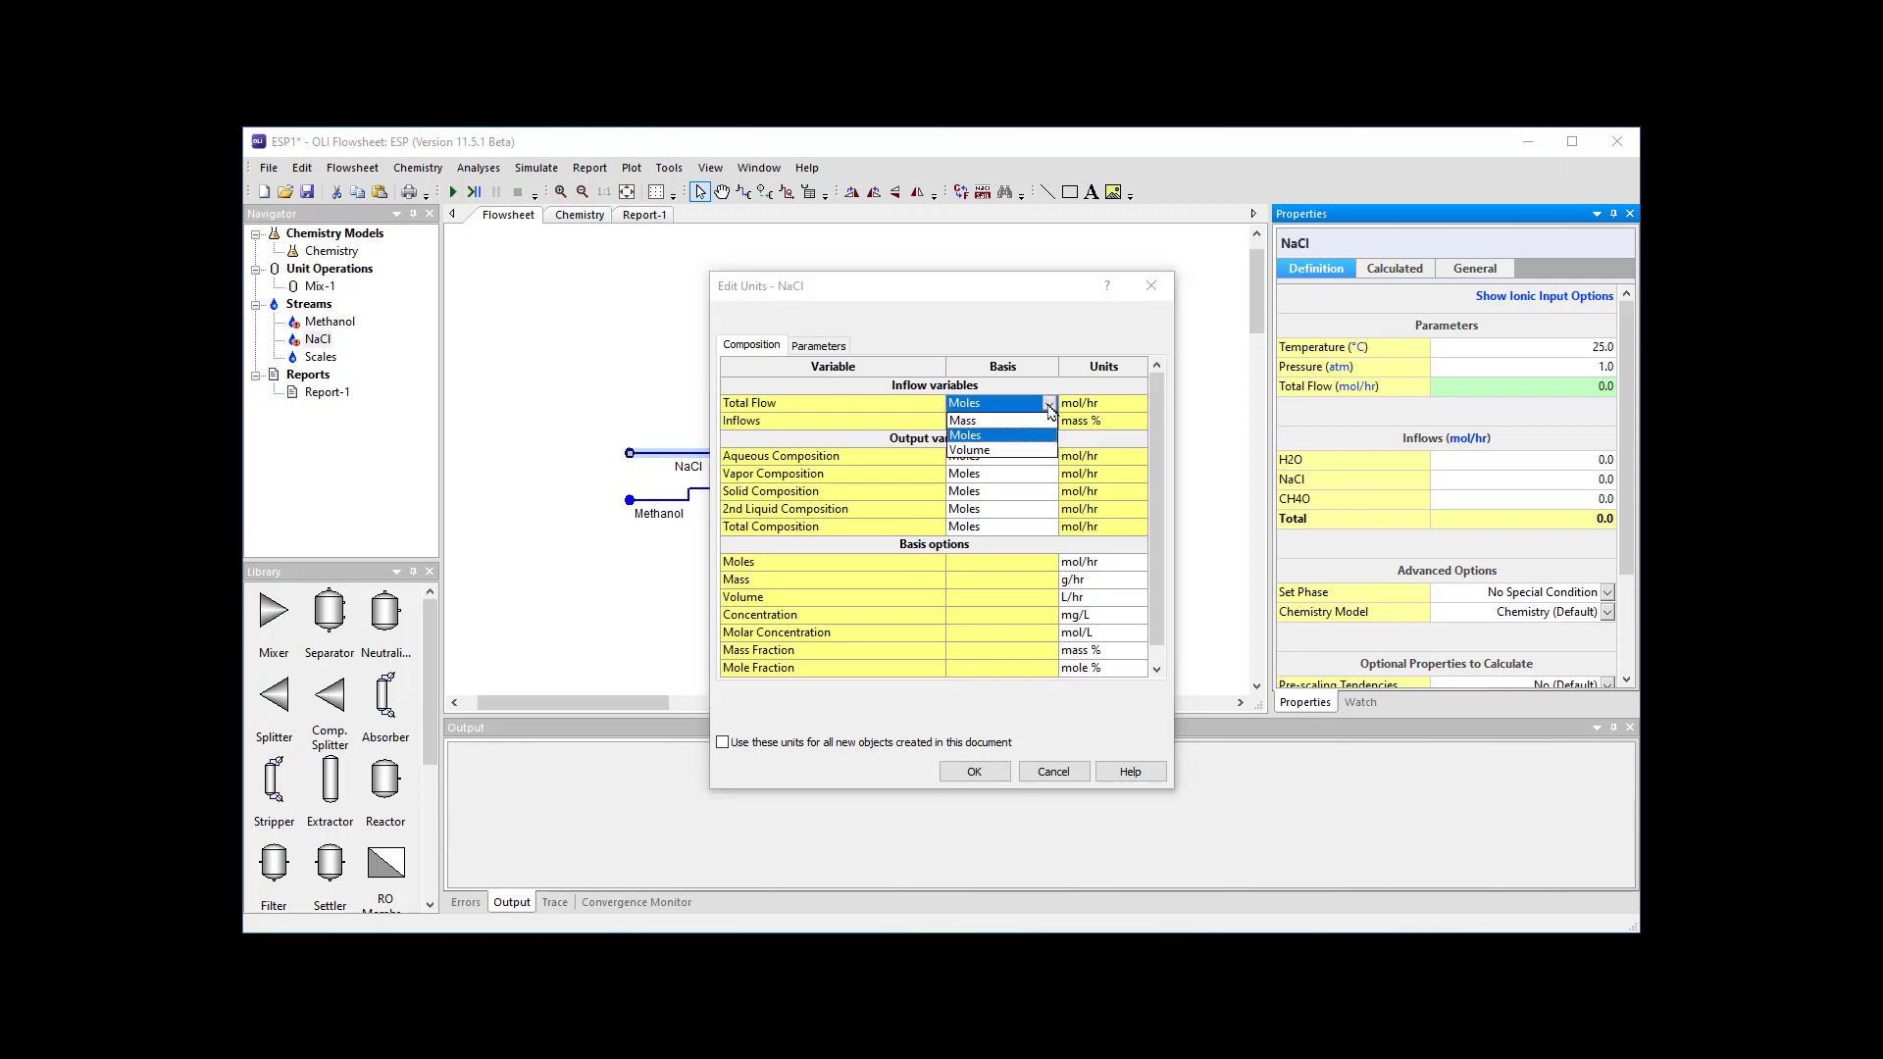
click(971, 422)
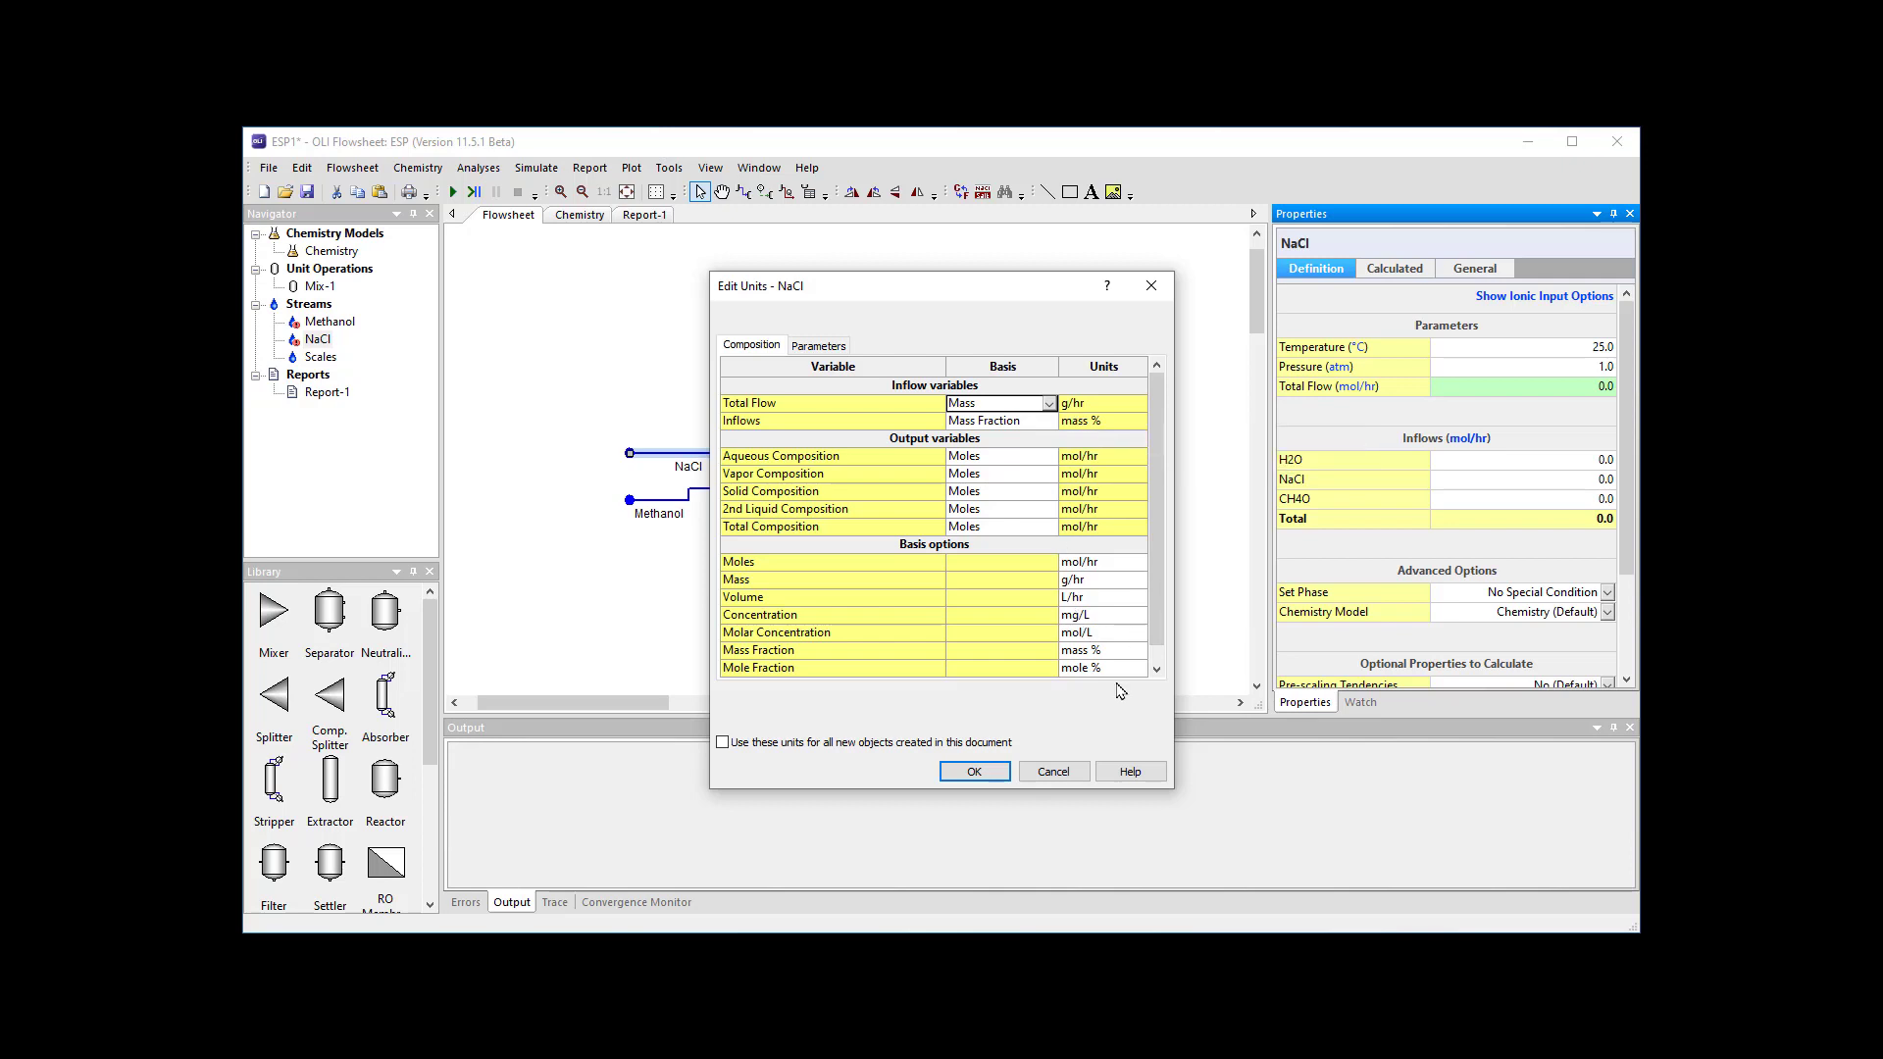
click(1127, 580)
click(1139, 580)
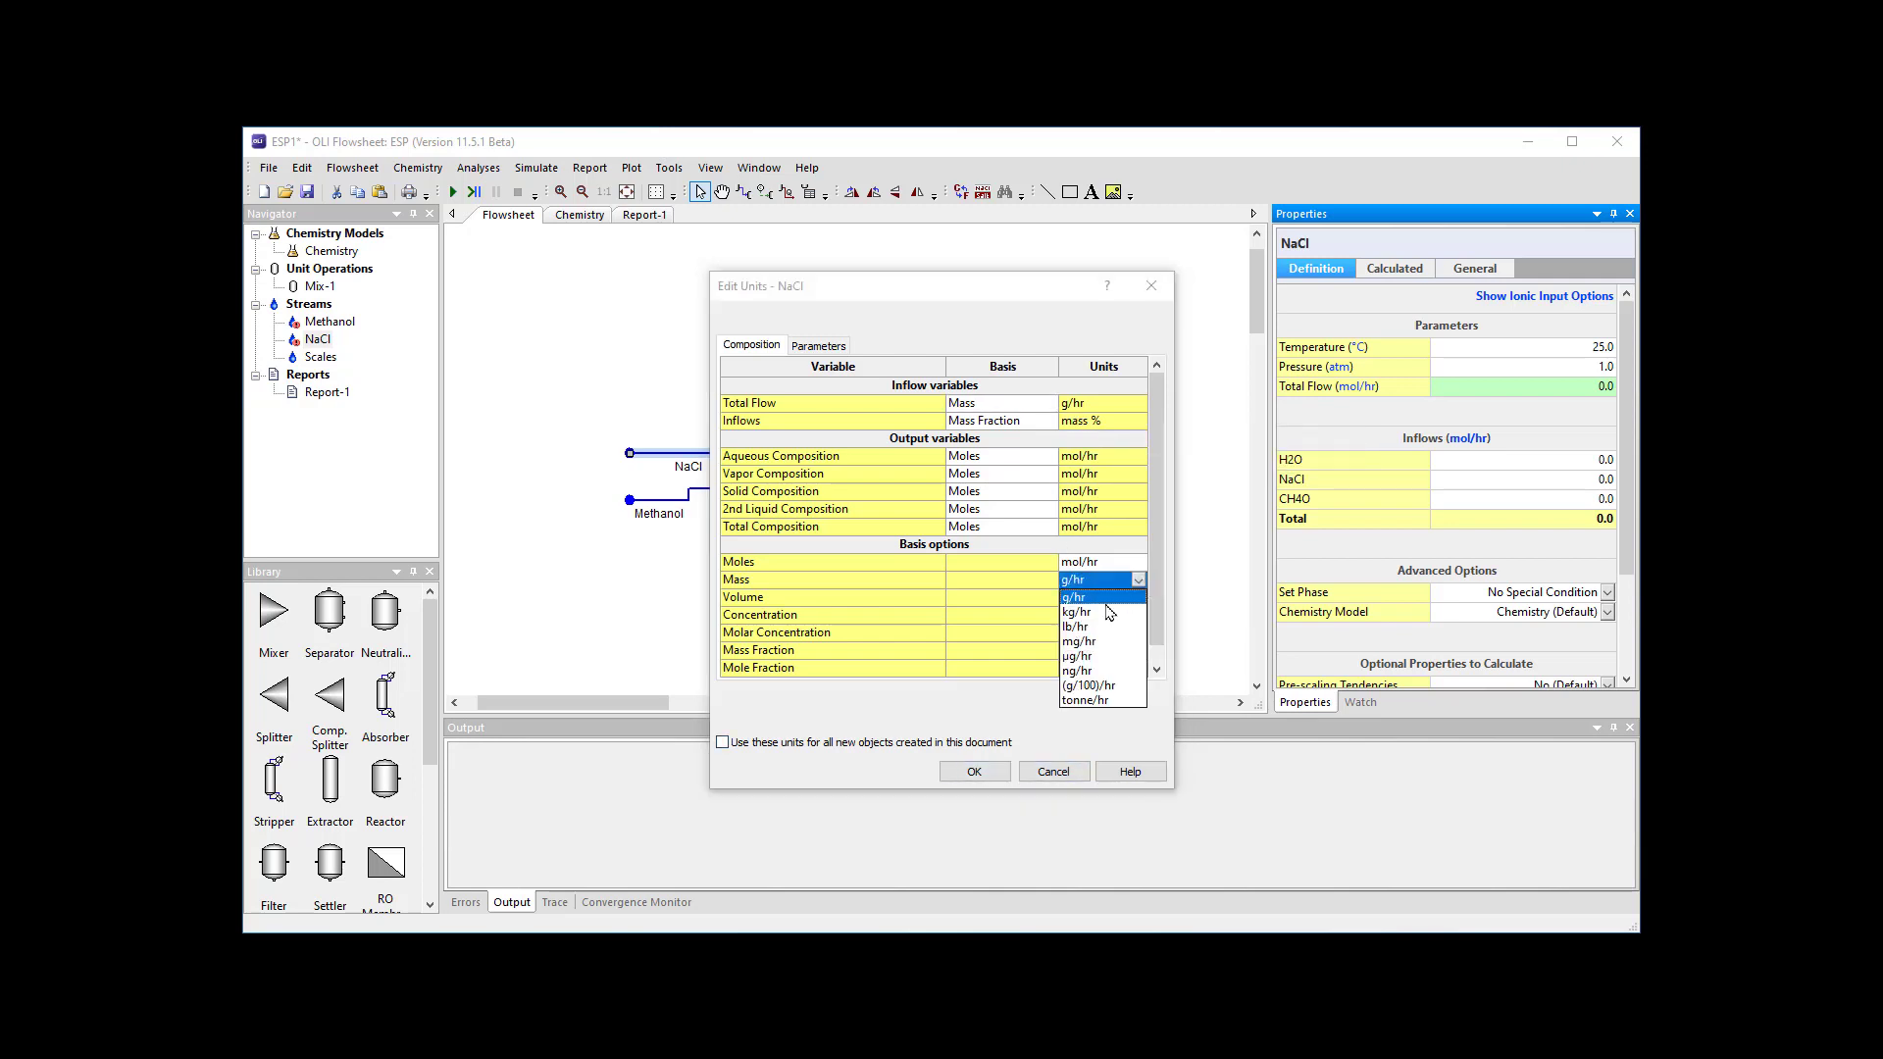
click(1105, 611)
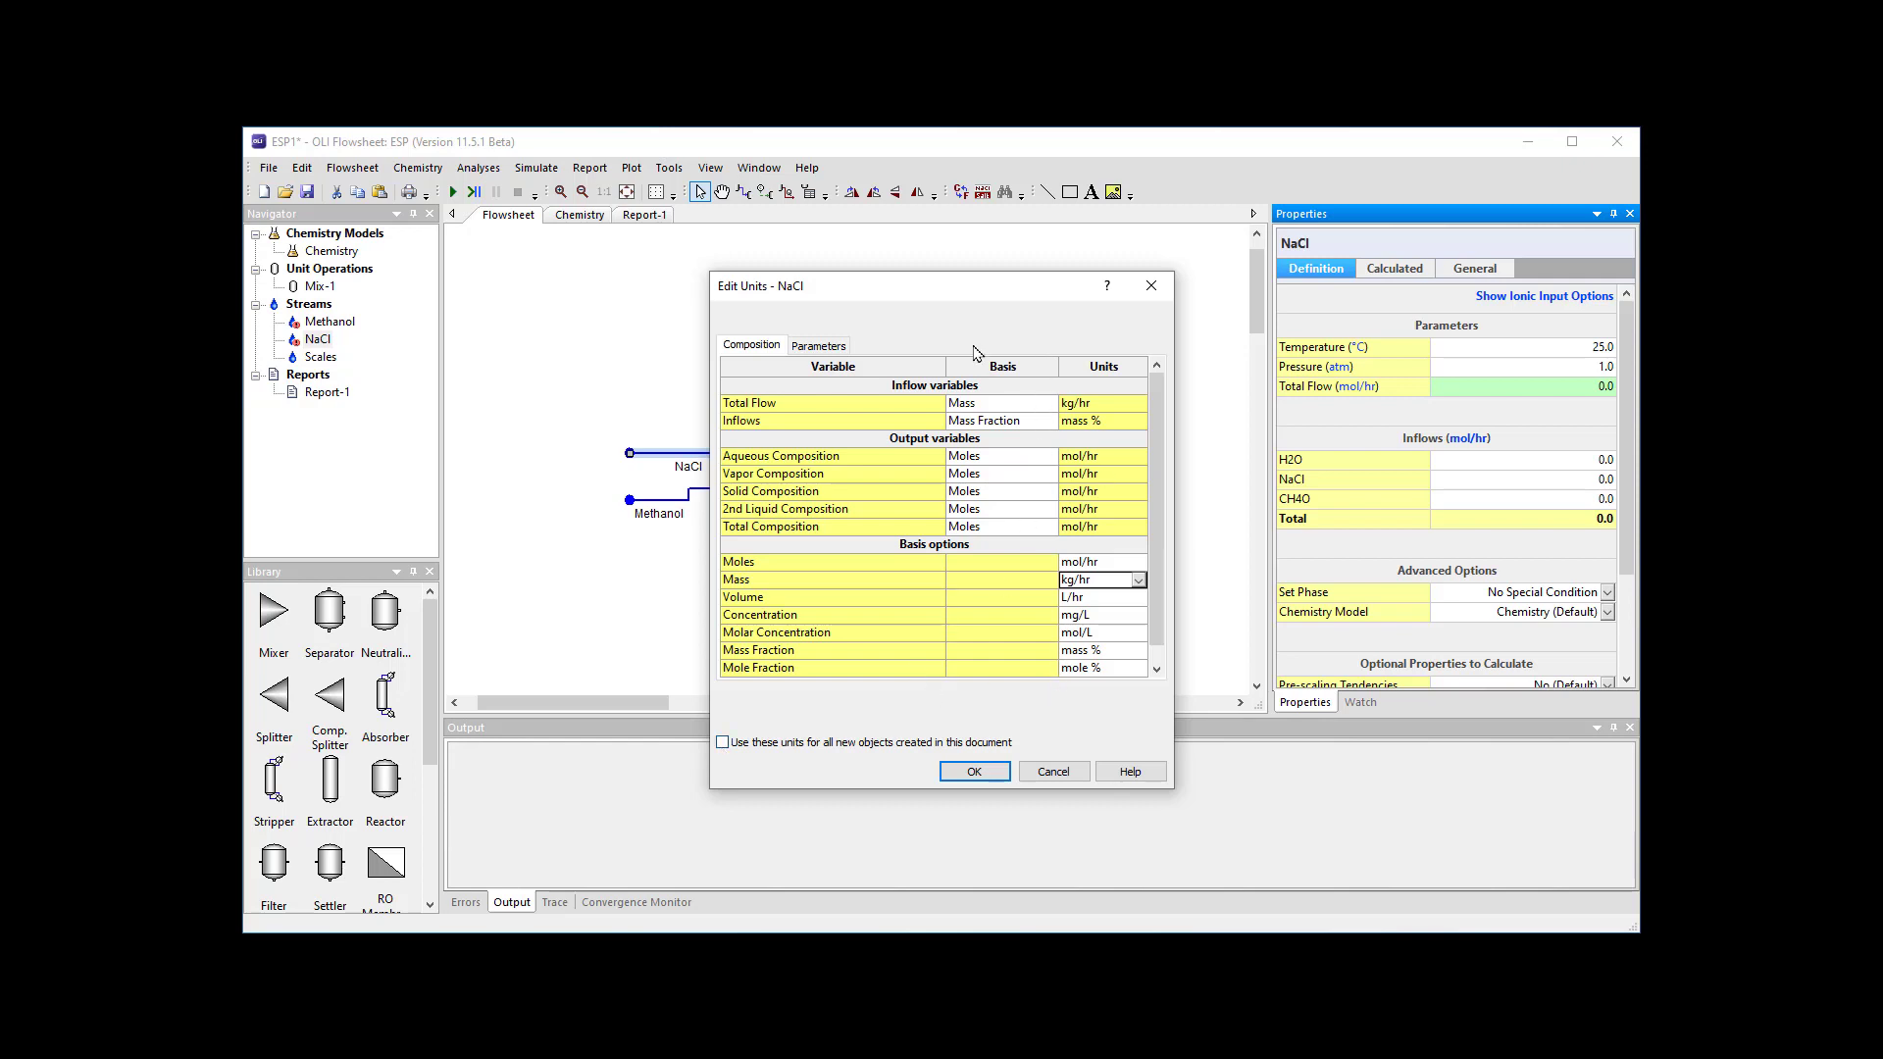
drag(996, 299, 1298, 235)
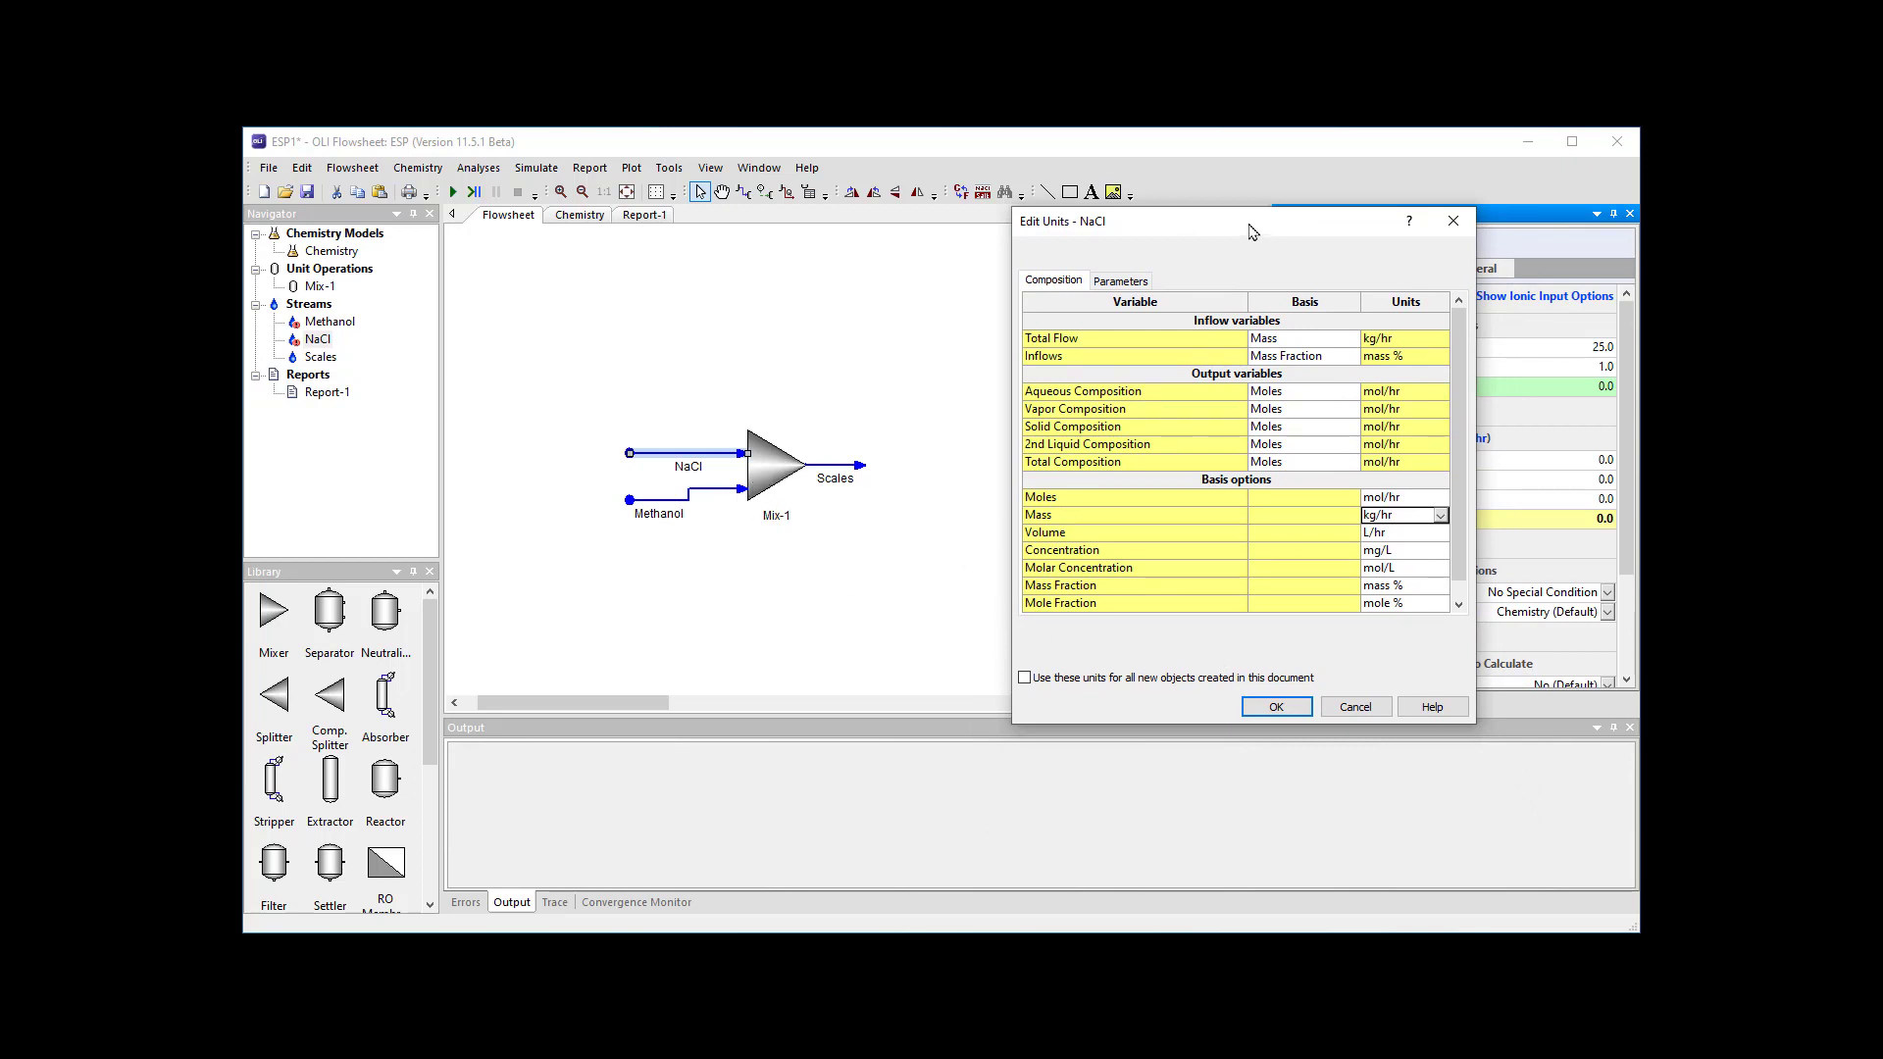
drag(1246, 229, 1145, 222)
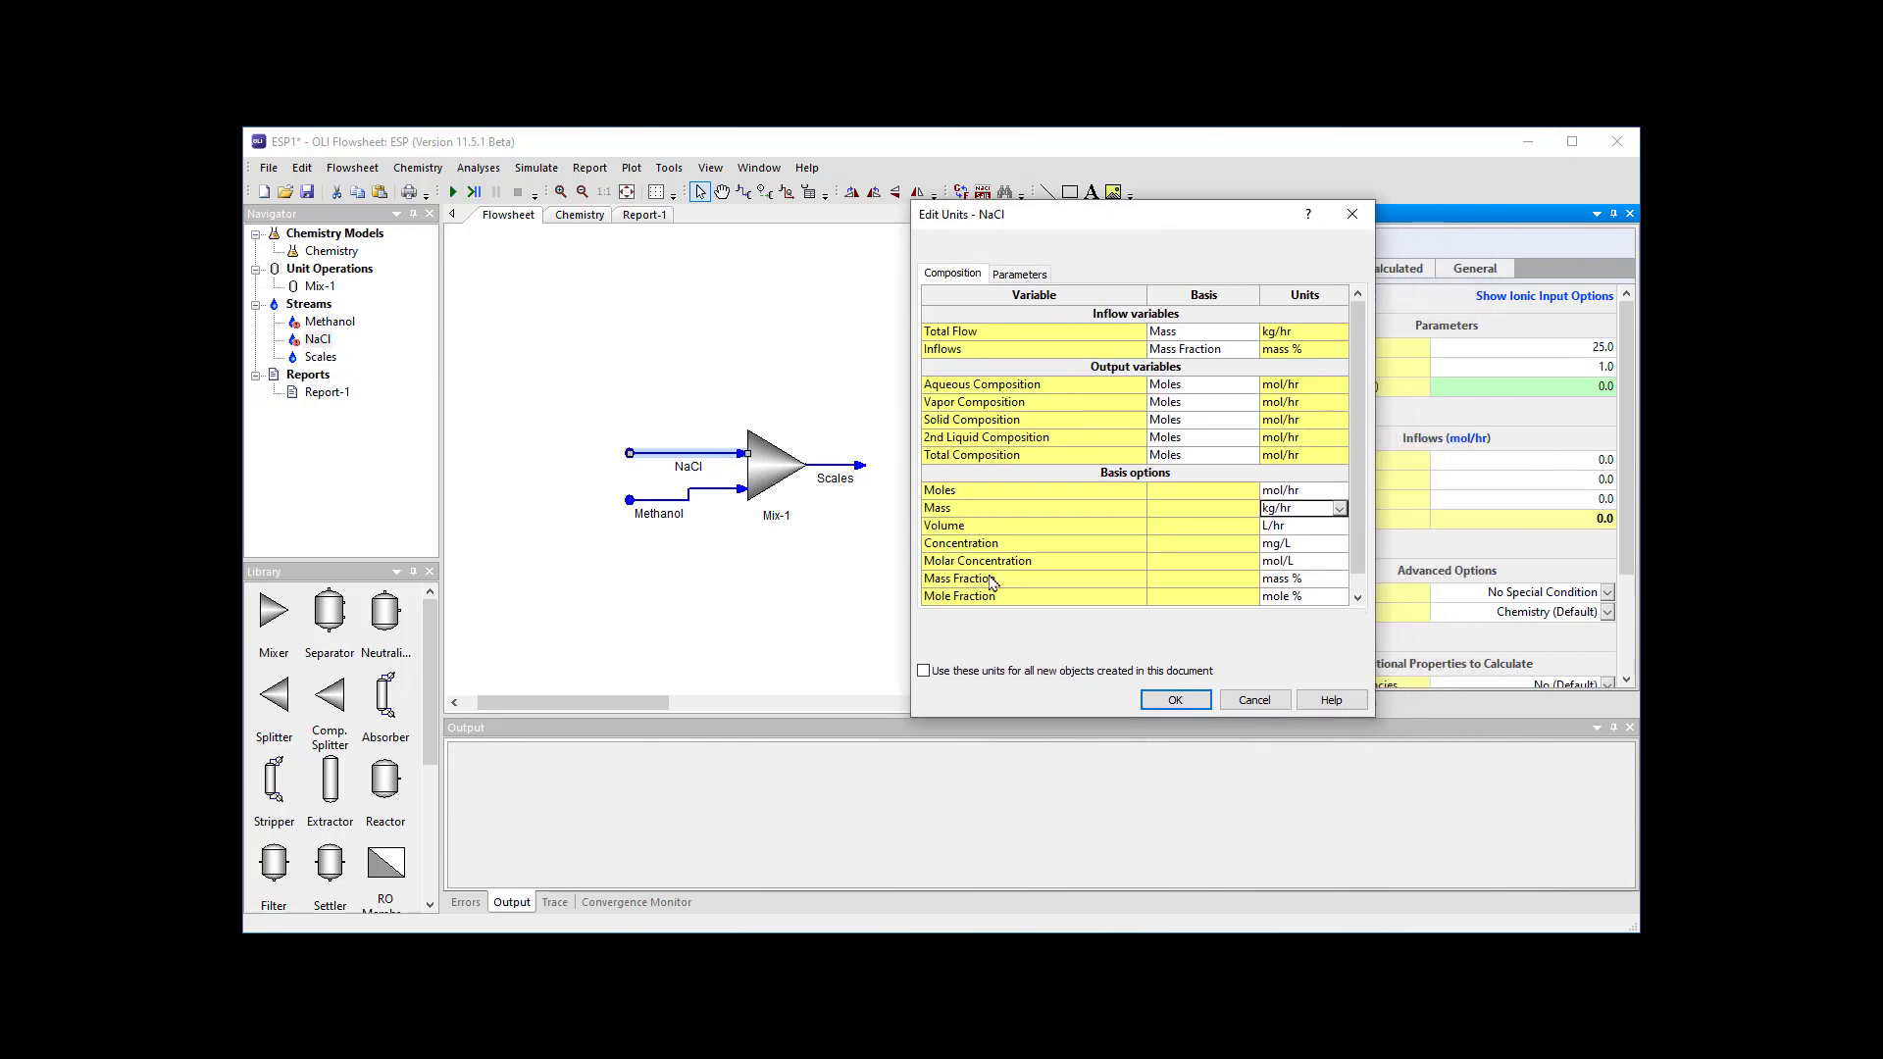
click(1187, 707)
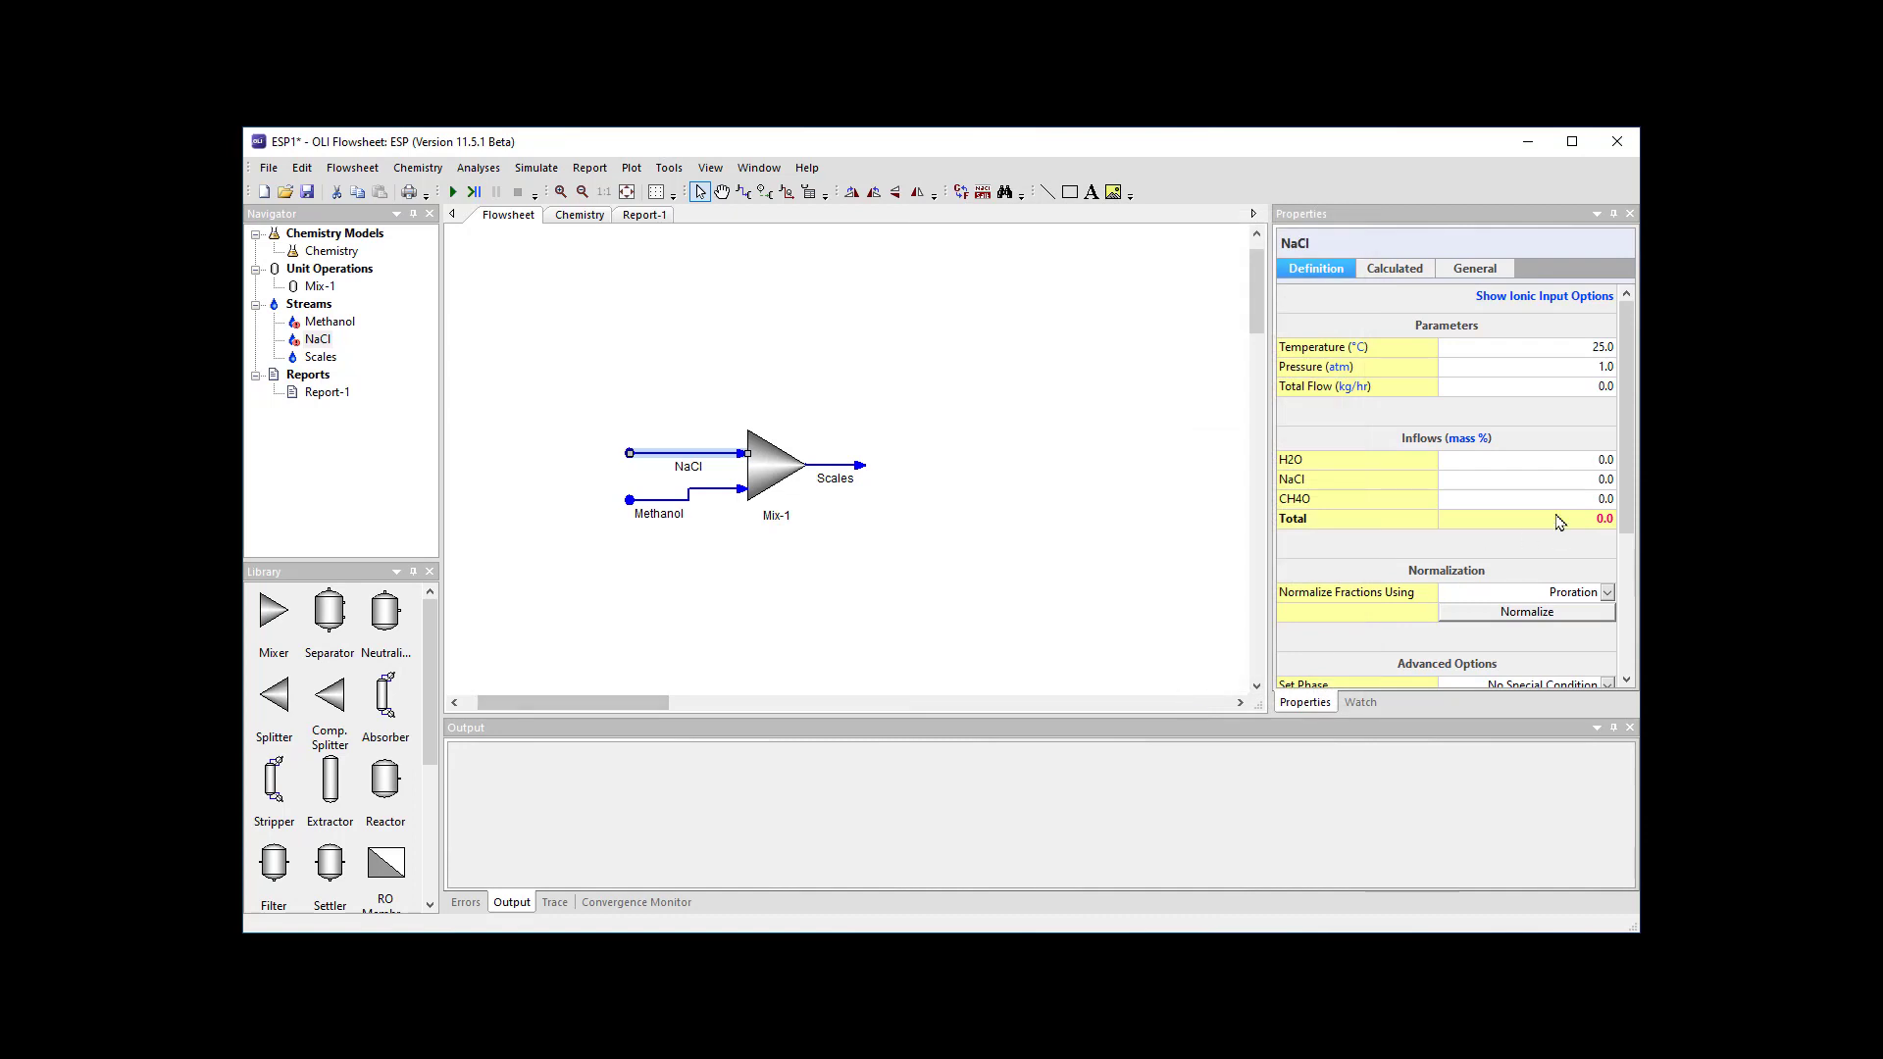
Step: Define the NaCl stream with a total flow of 1 kg/hr, 25 mass % NaCl and 75 mass % H2O
click(1572, 391)
text(1)
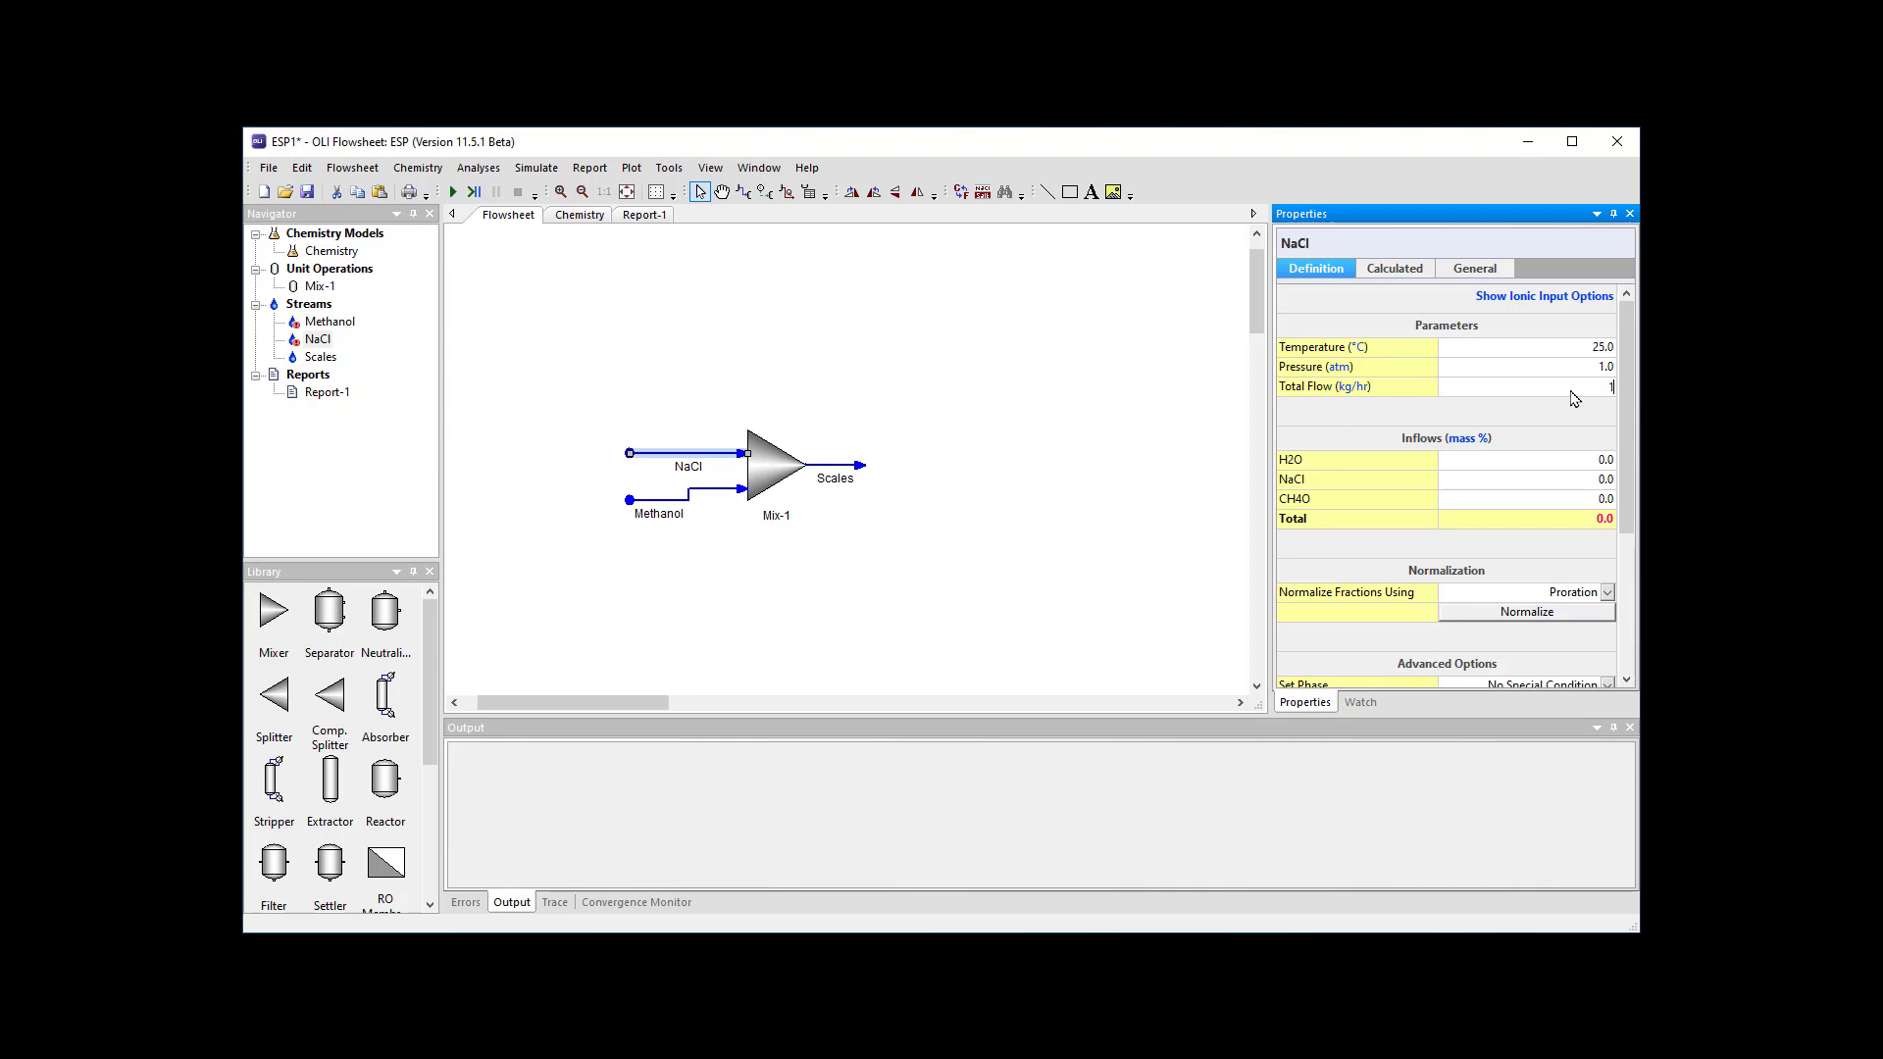
click(1567, 488)
text(25)
key(Up)
text(7)
key(Return)
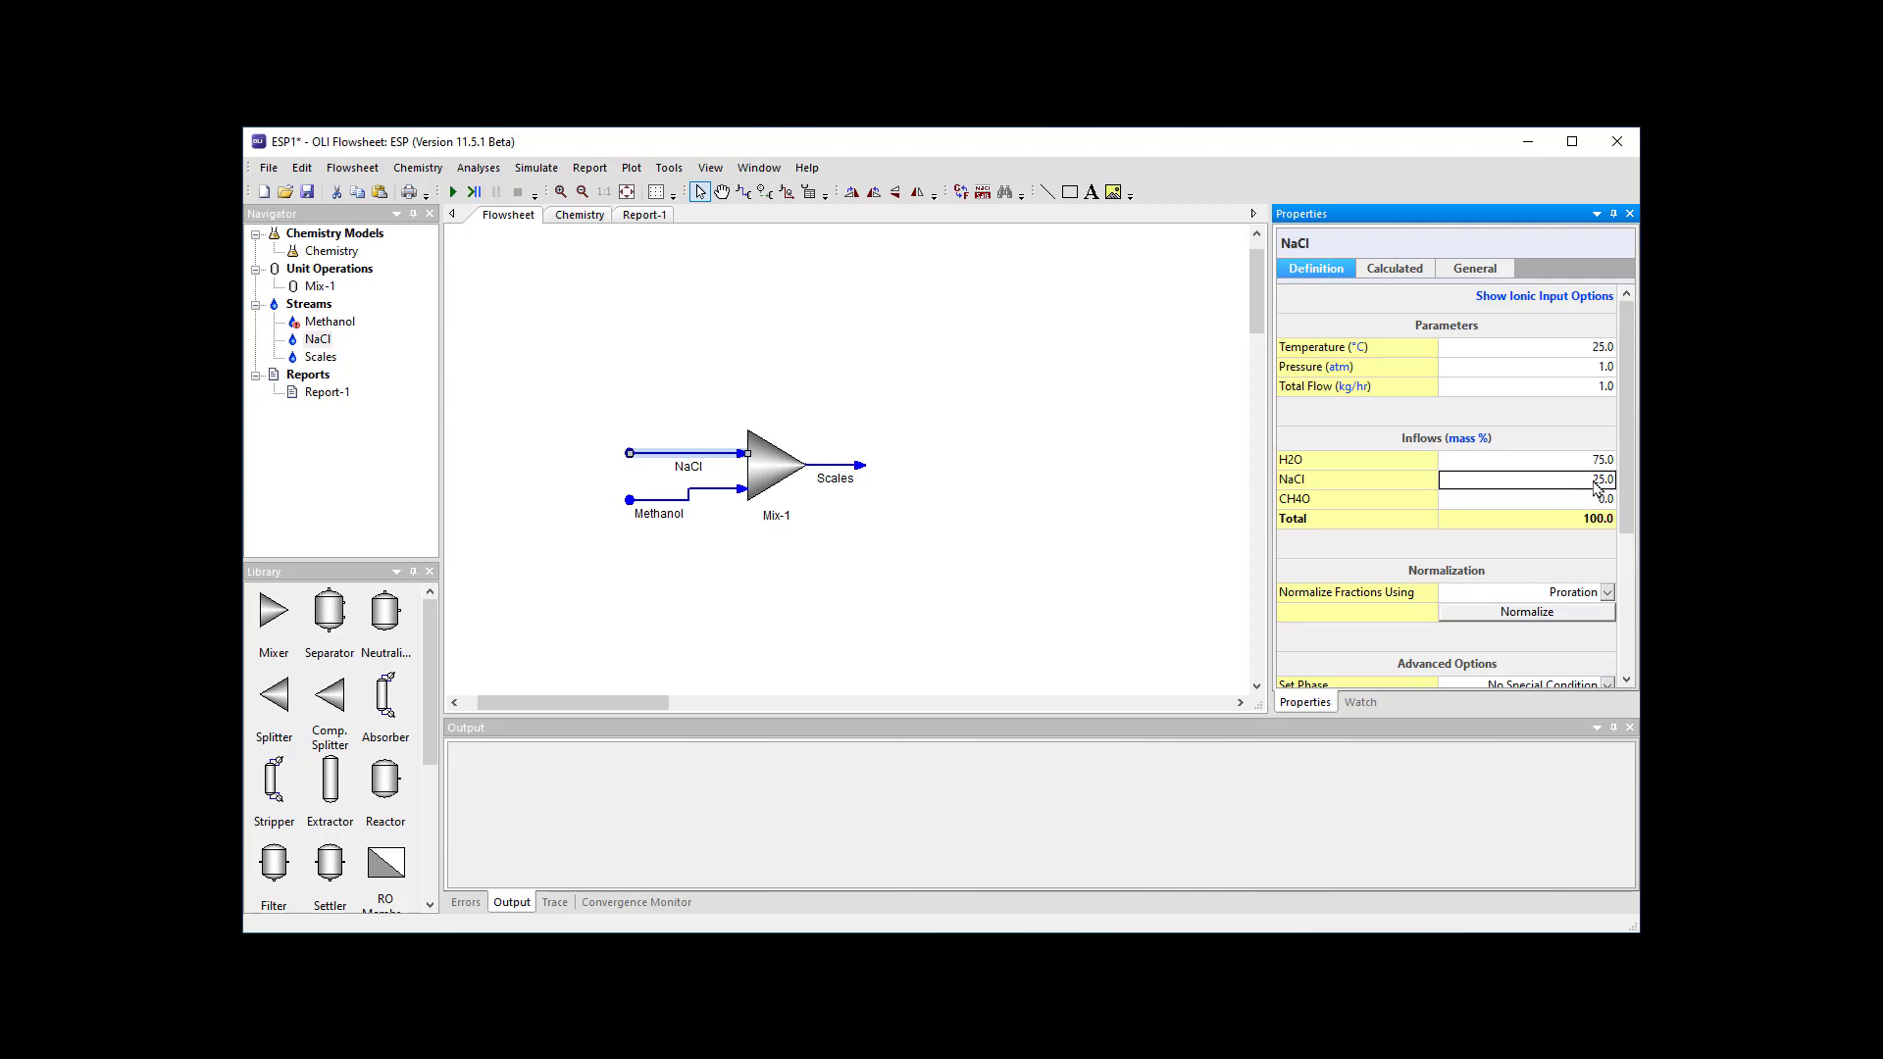
click(977, 583)
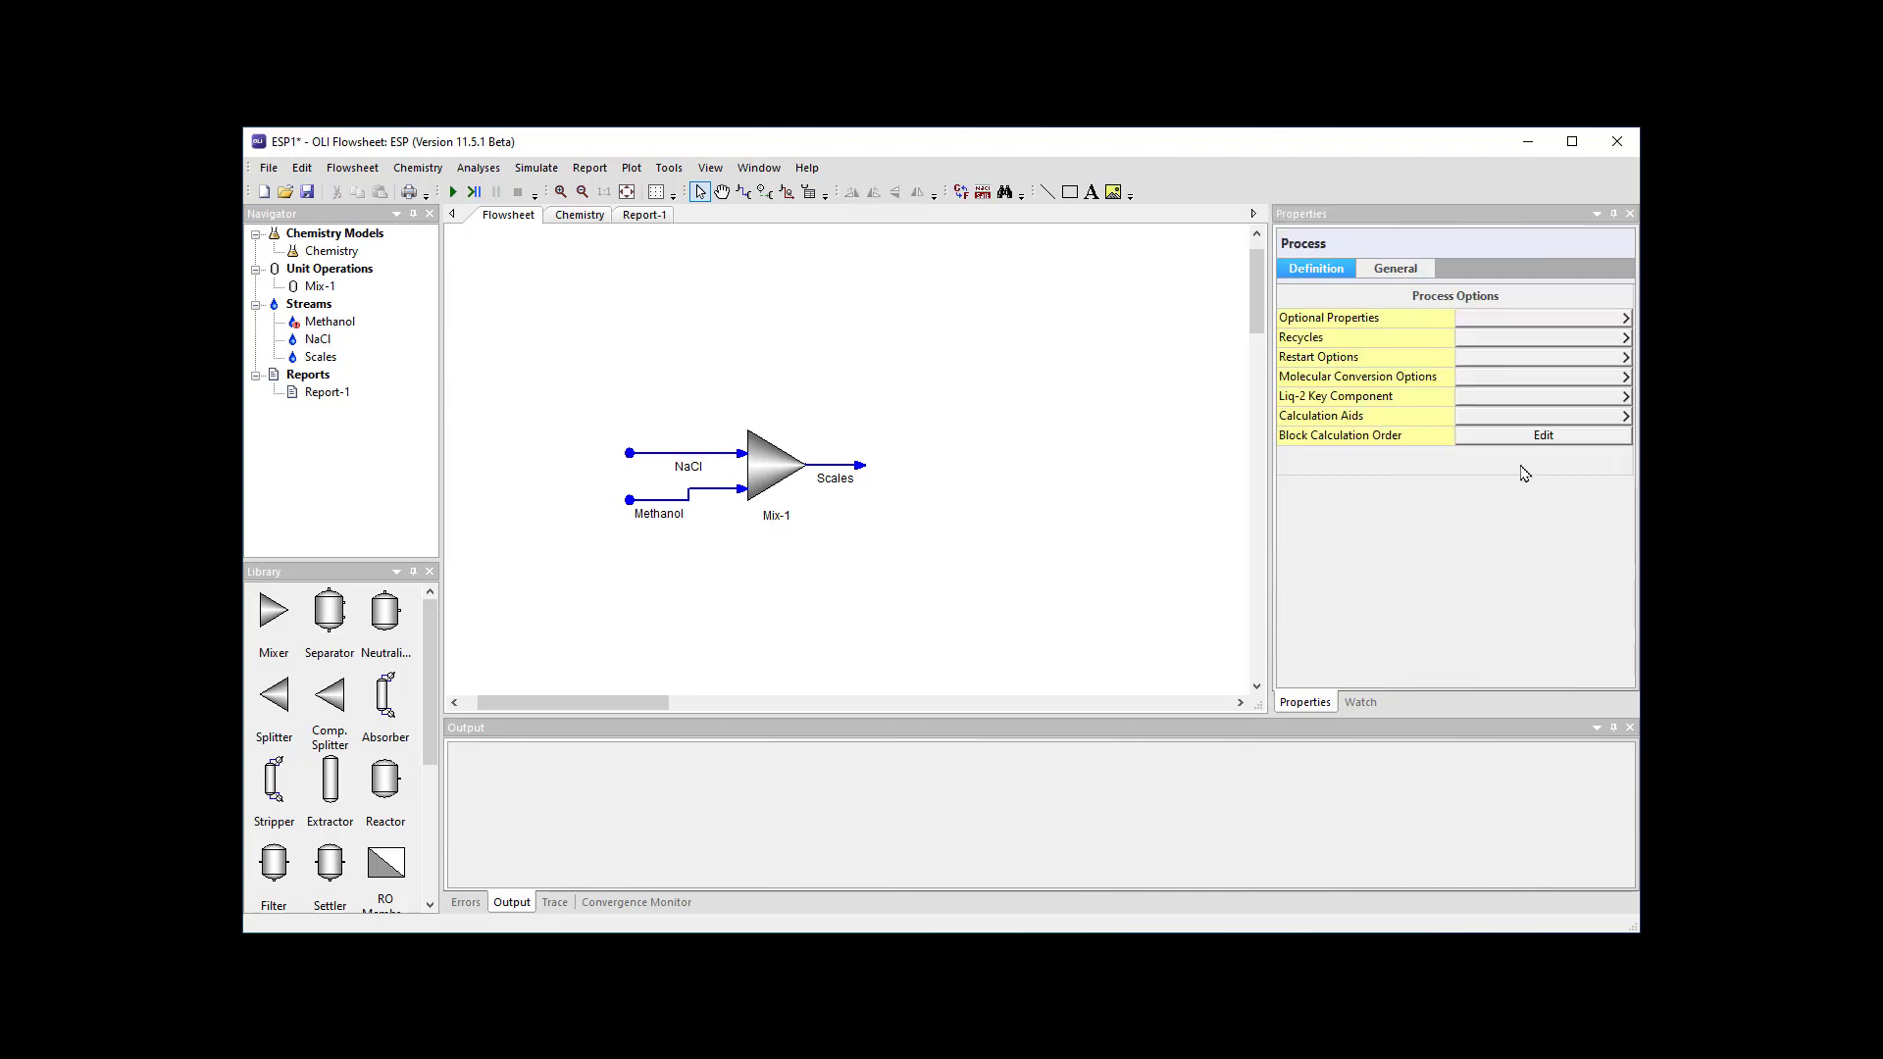
Step: Customize the document-wide default units for new objects, setting the inflows basis to Mass Fraction
click(713, 490)
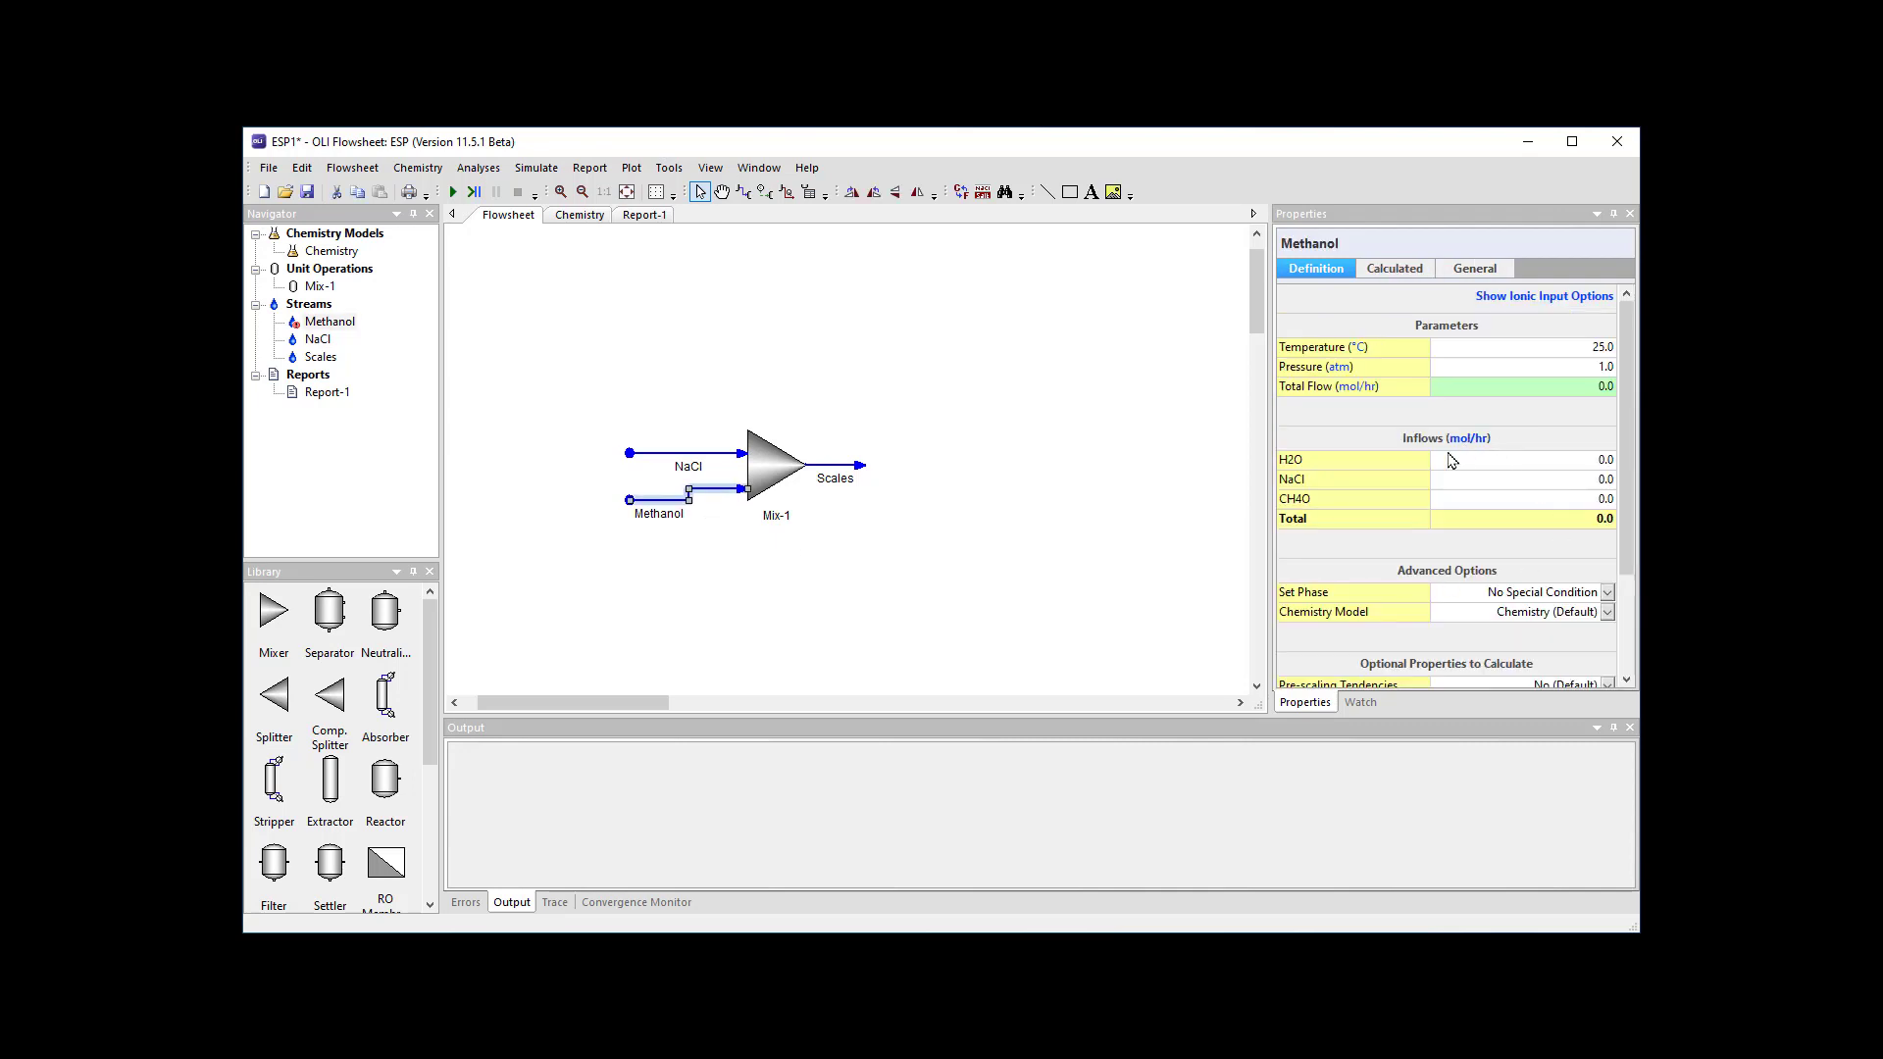
click(1052, 453)
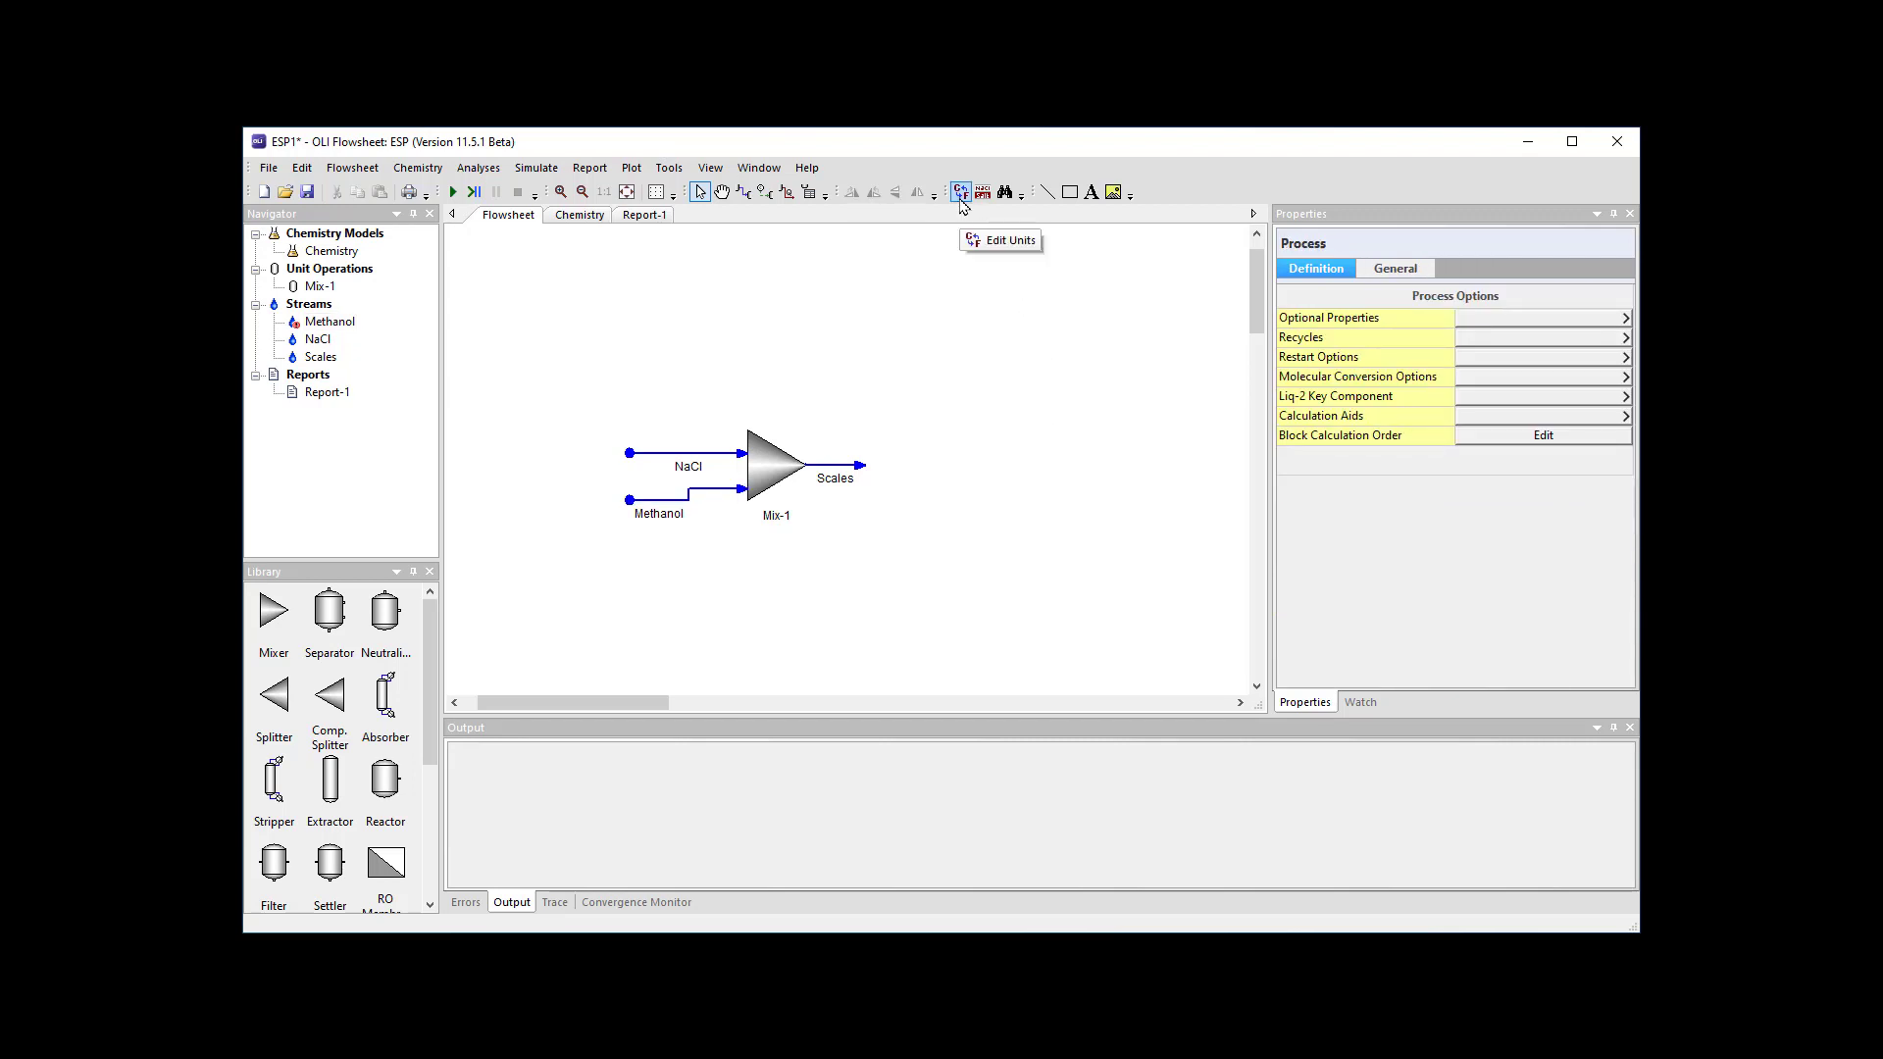
click(961, 196)
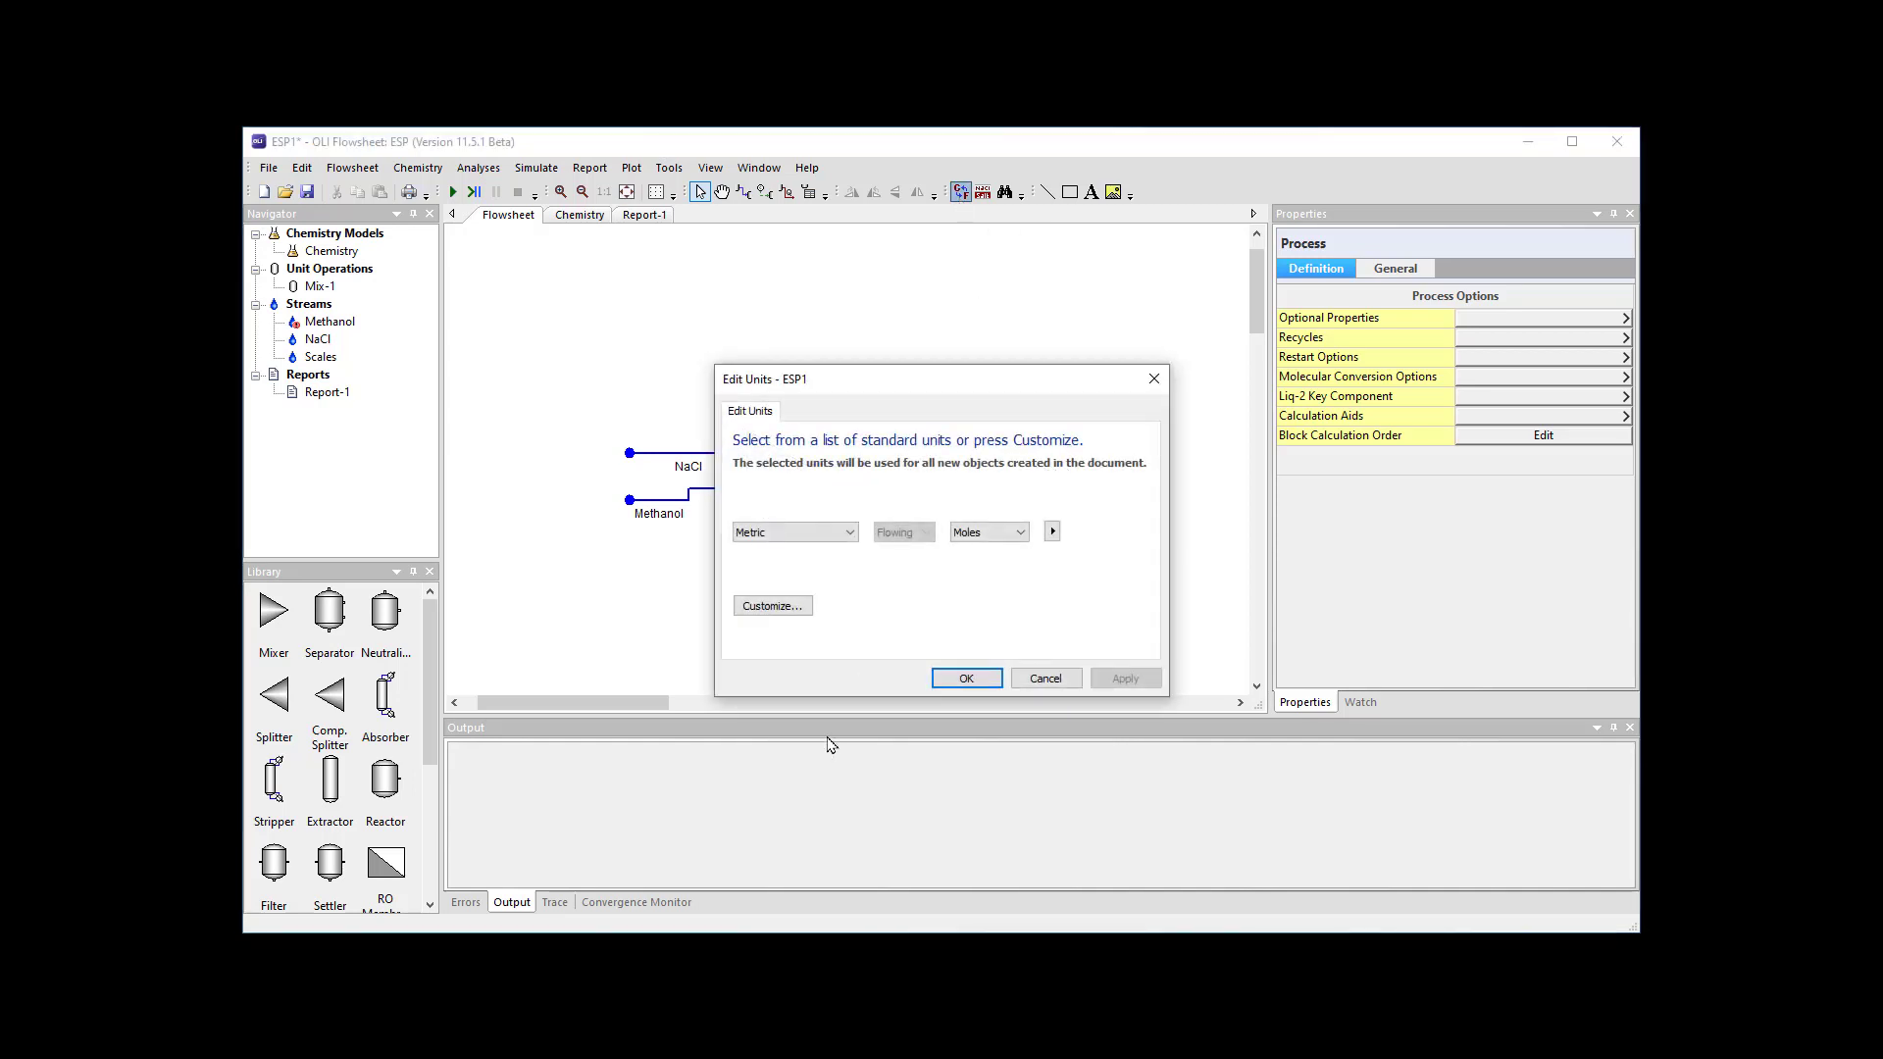
drag(1010, 379, 996, 262)
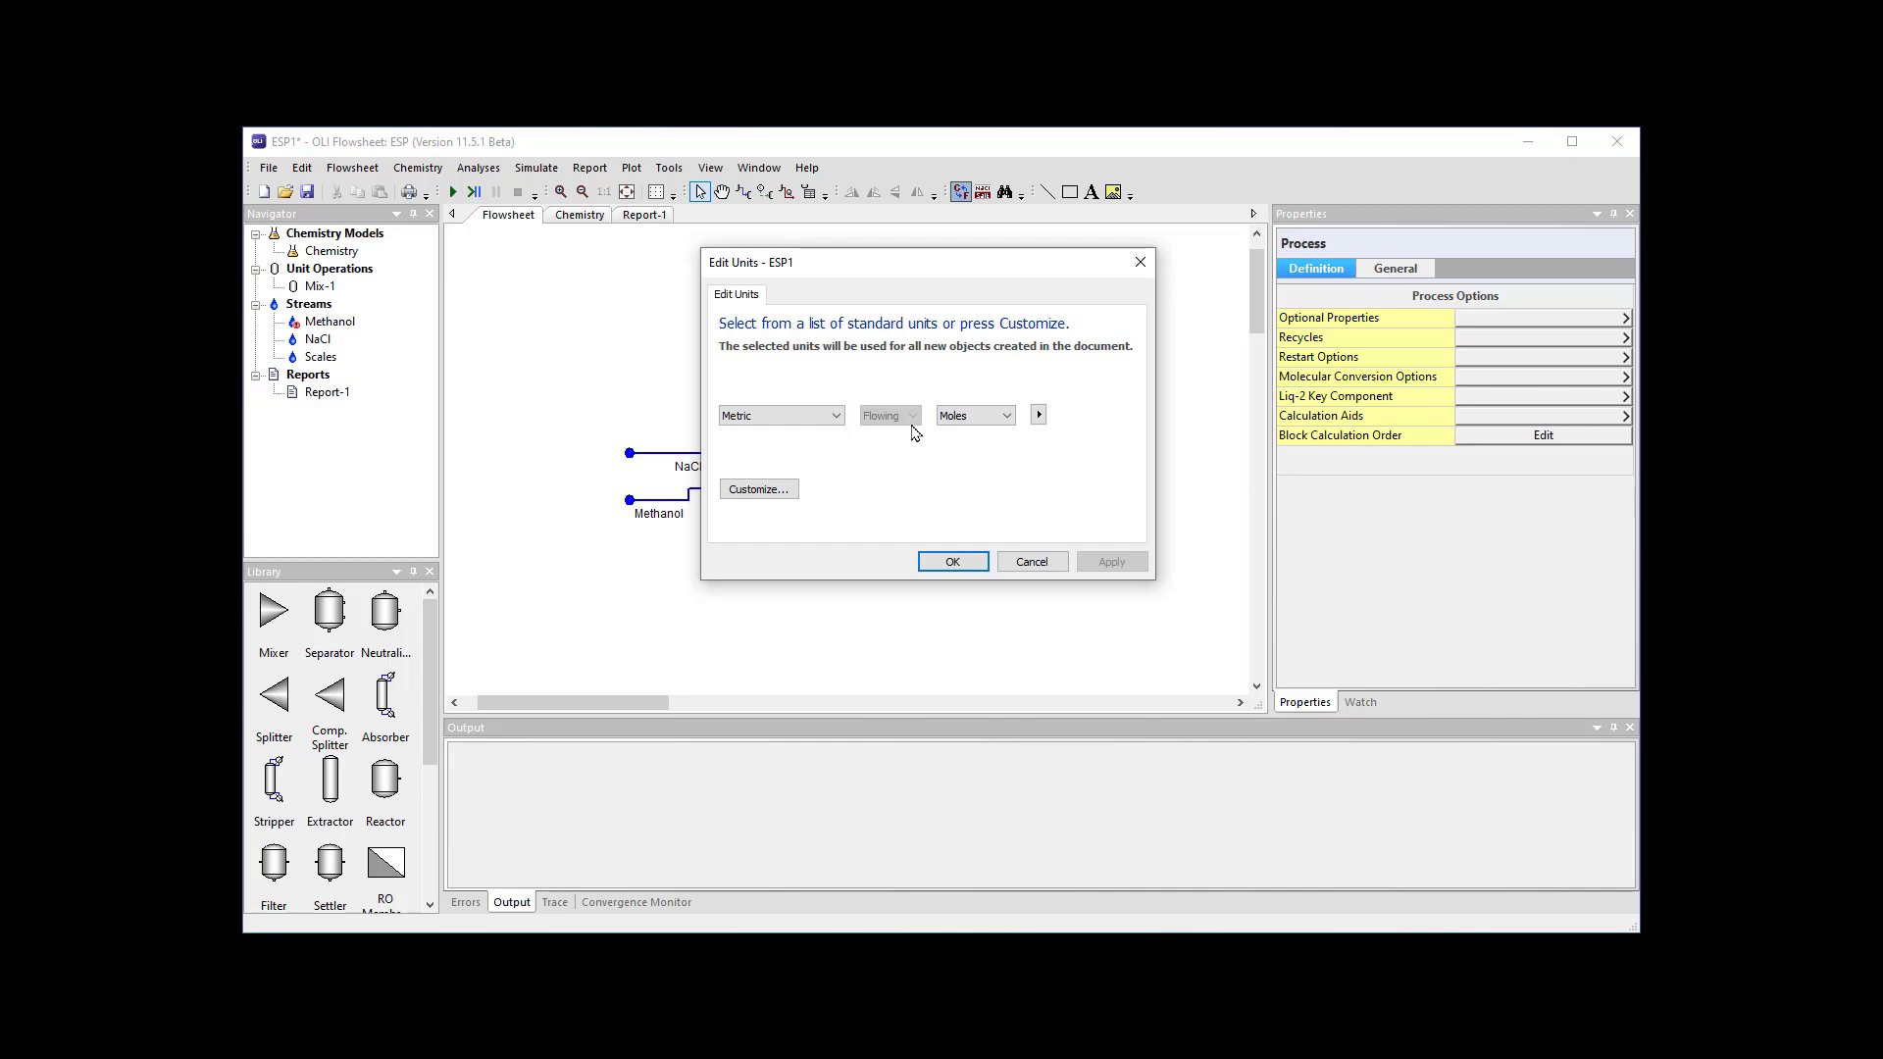
click(842, 420)
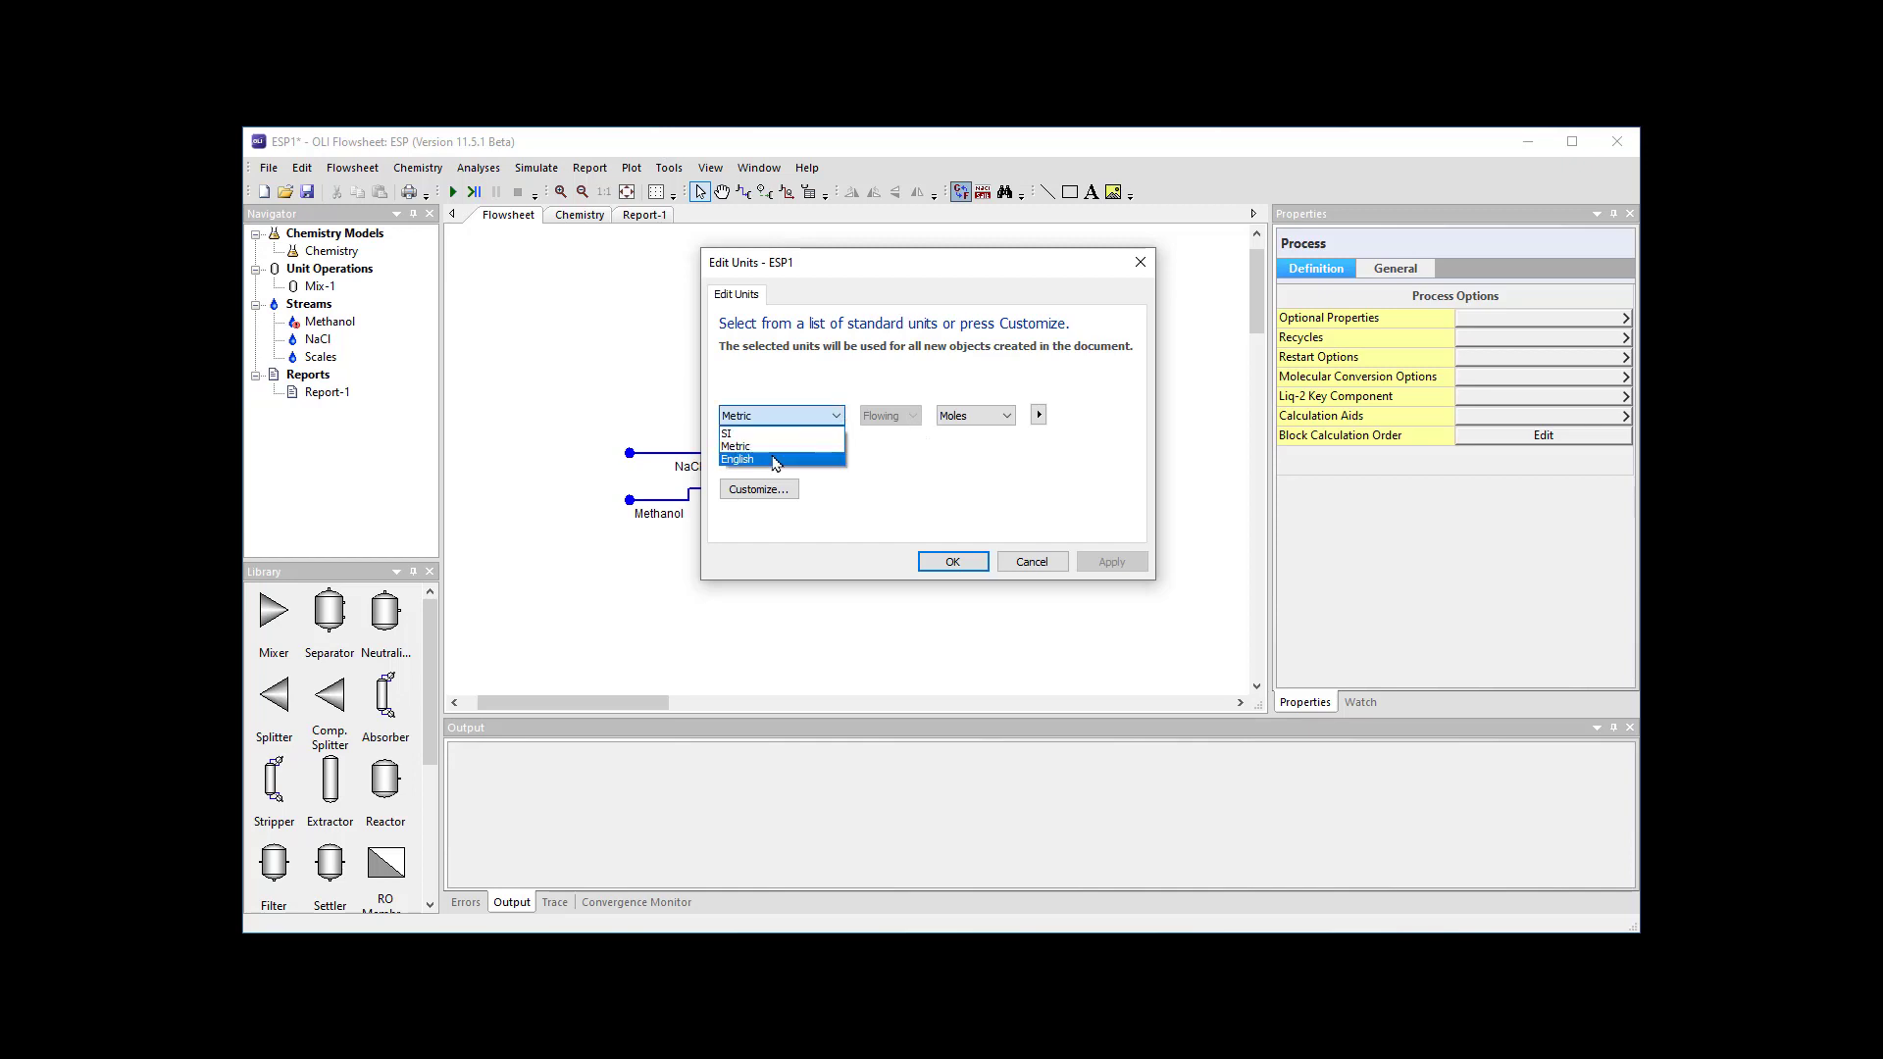
click(862, 504)
click(775, 498)
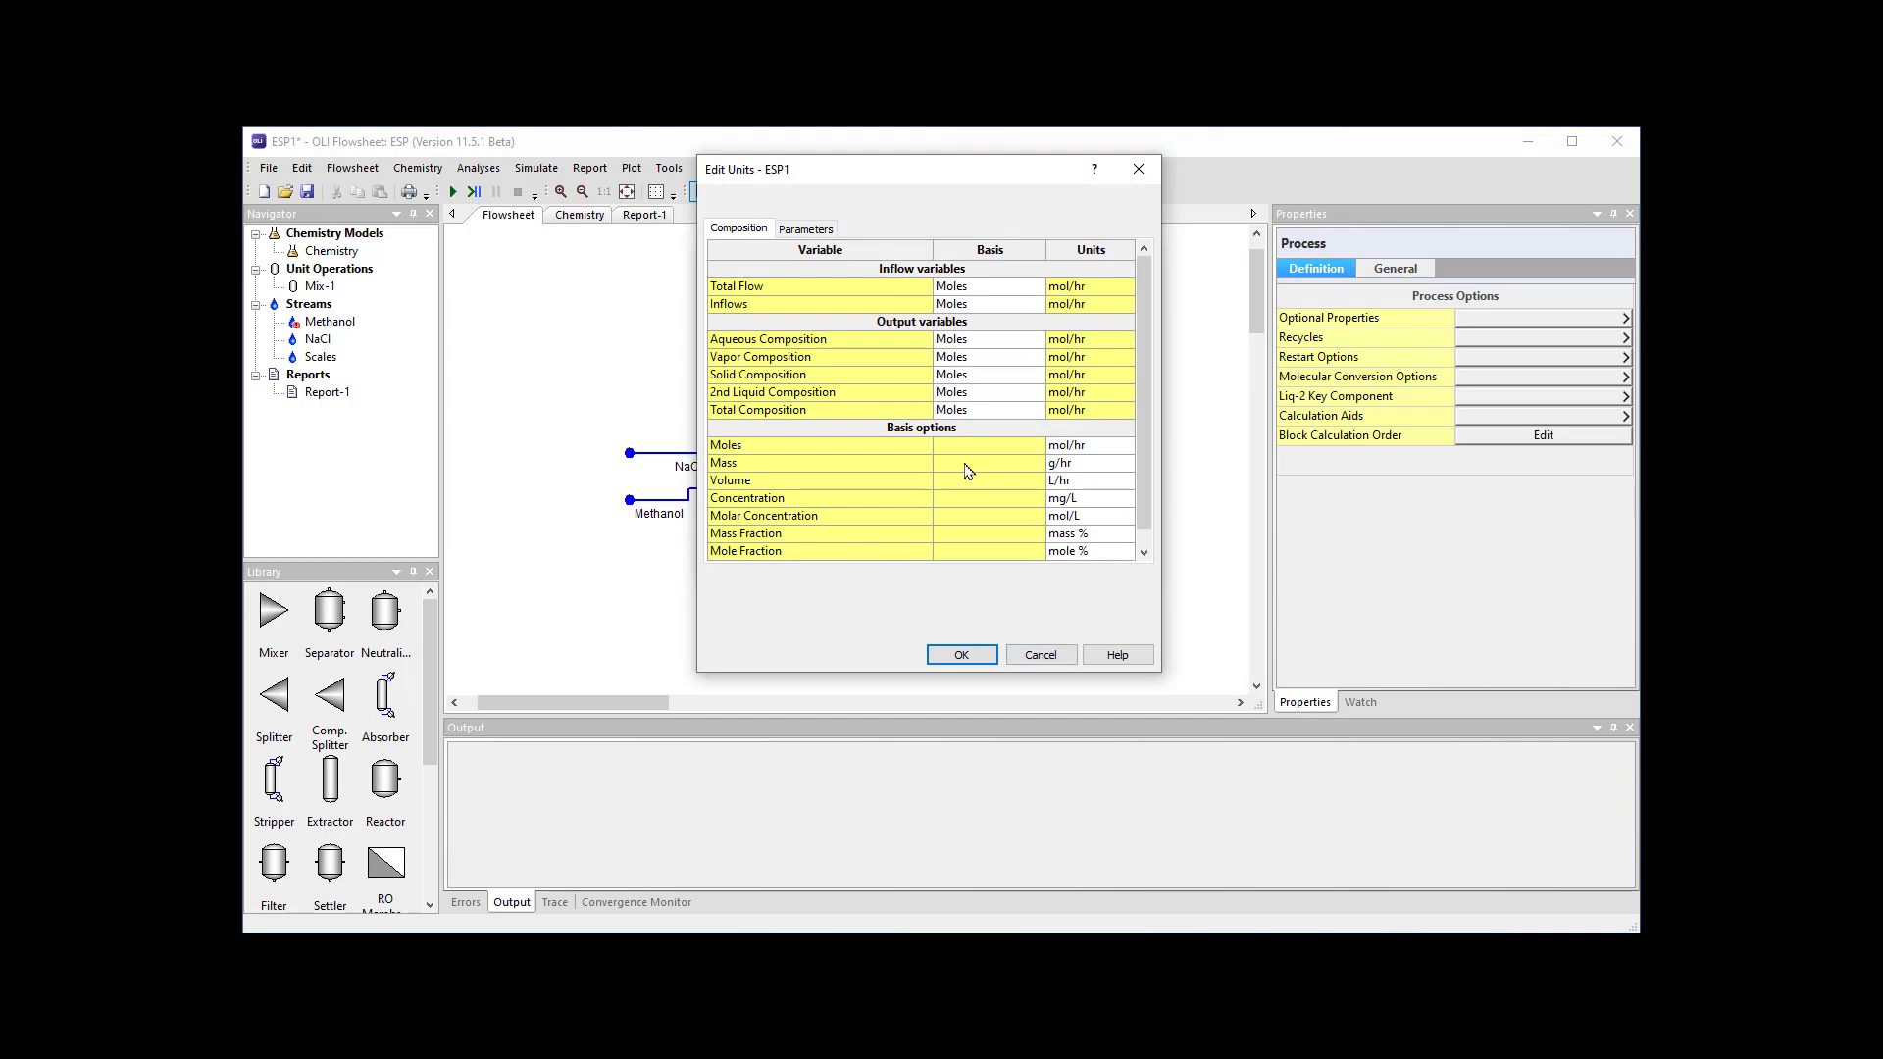
click(1040, 306)
click(1037, 305)
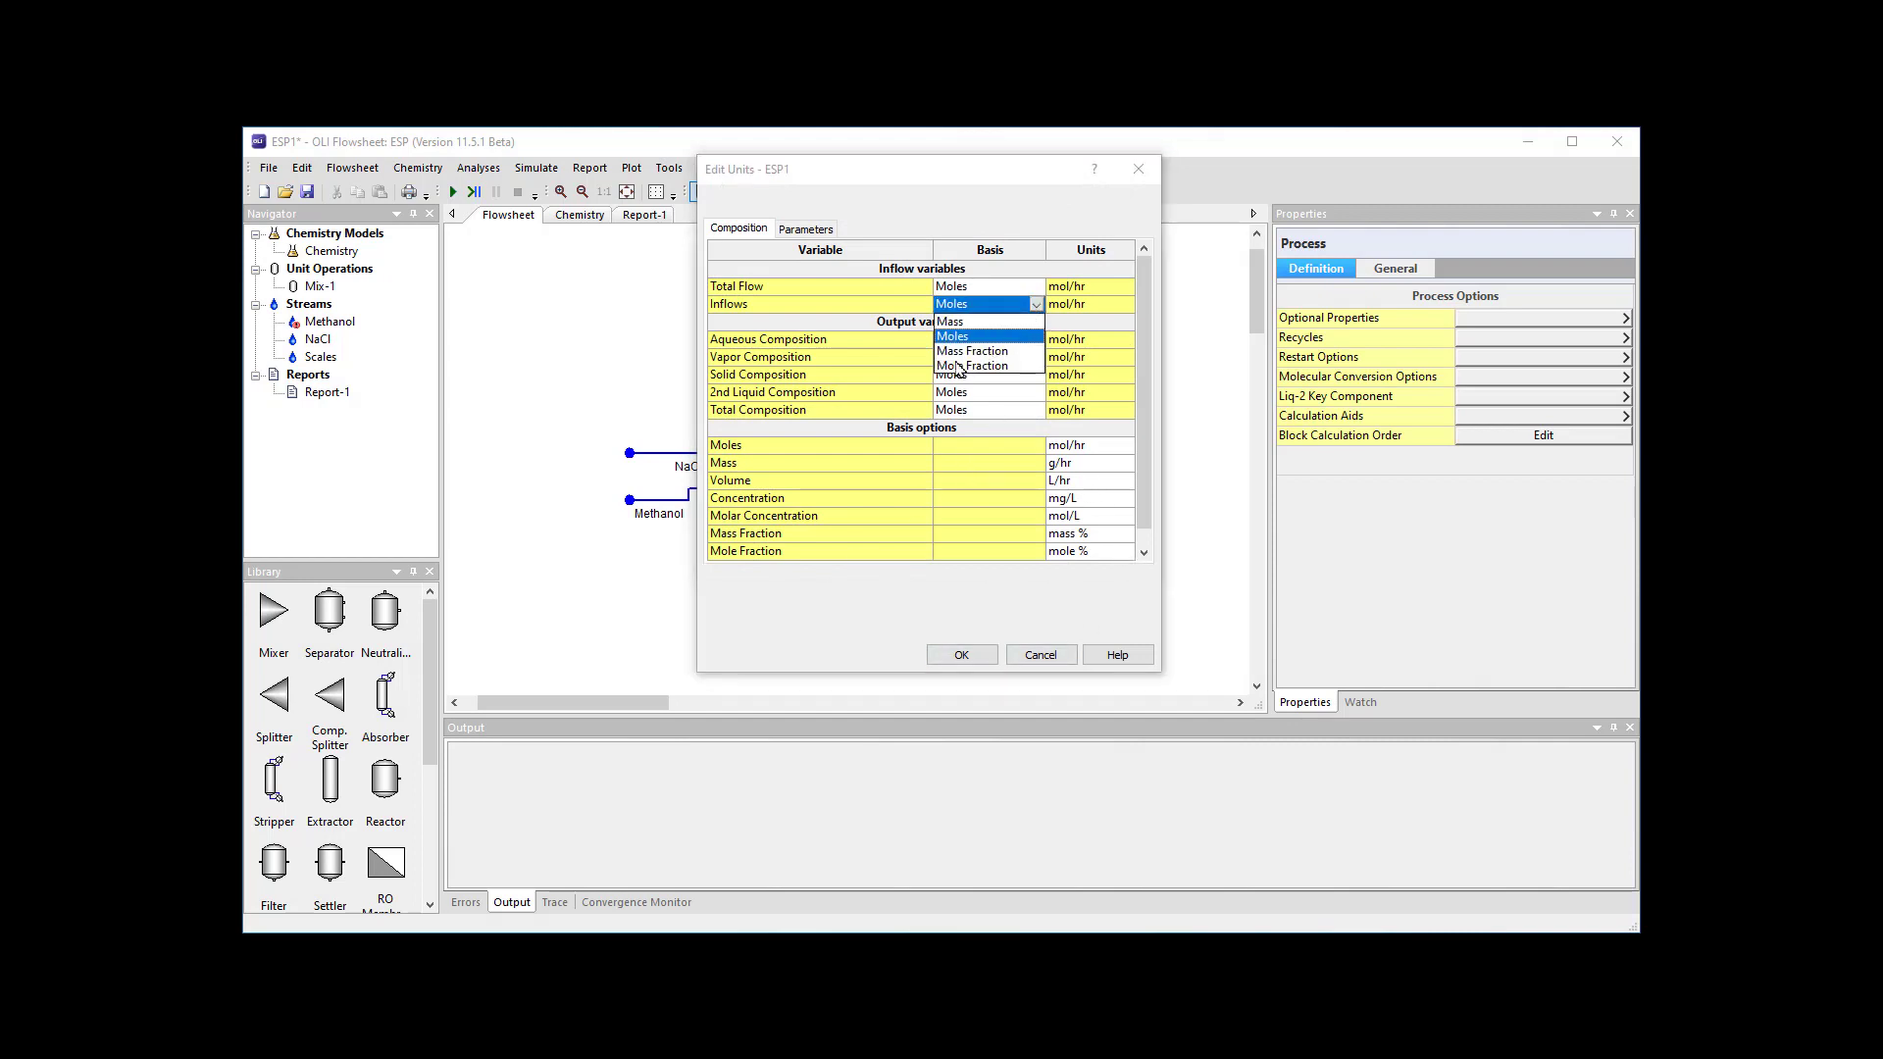
click(961, 353)
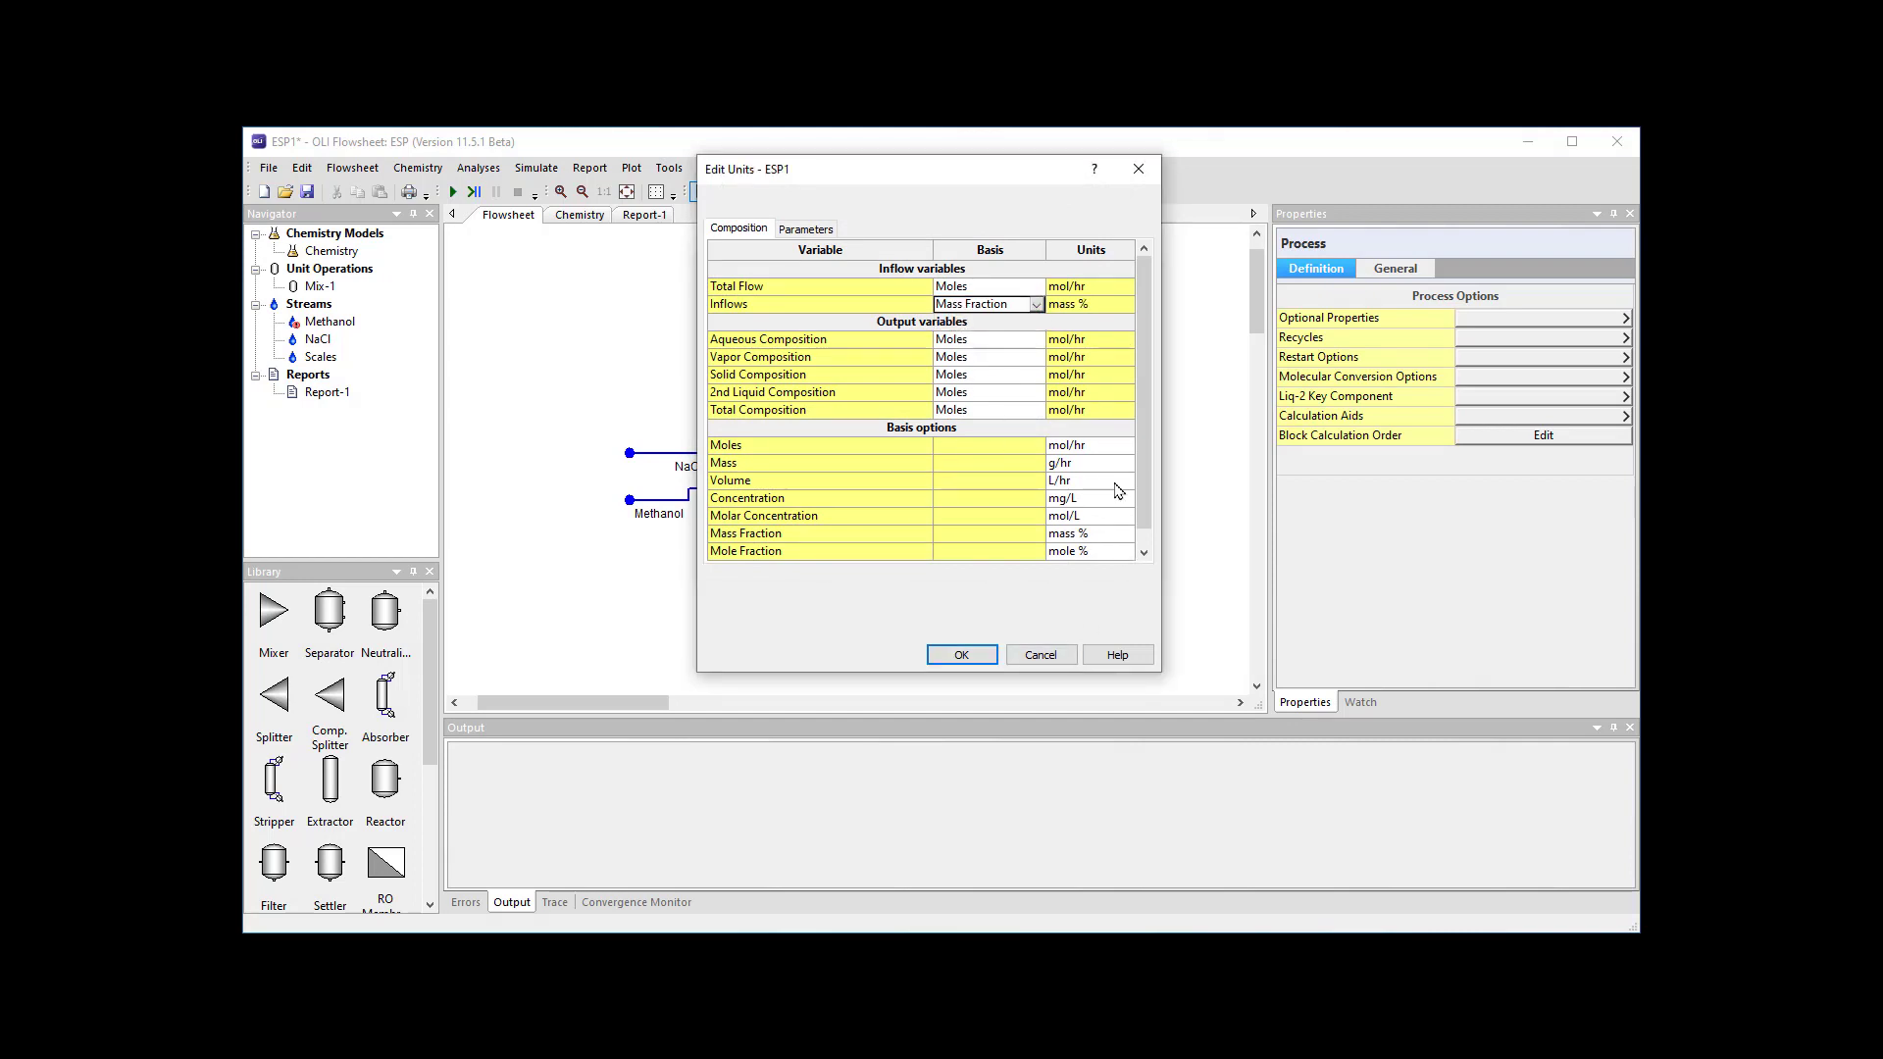
Step: Set the document's default total flow basis to Mass and apply the custom units
click(1036, 286)
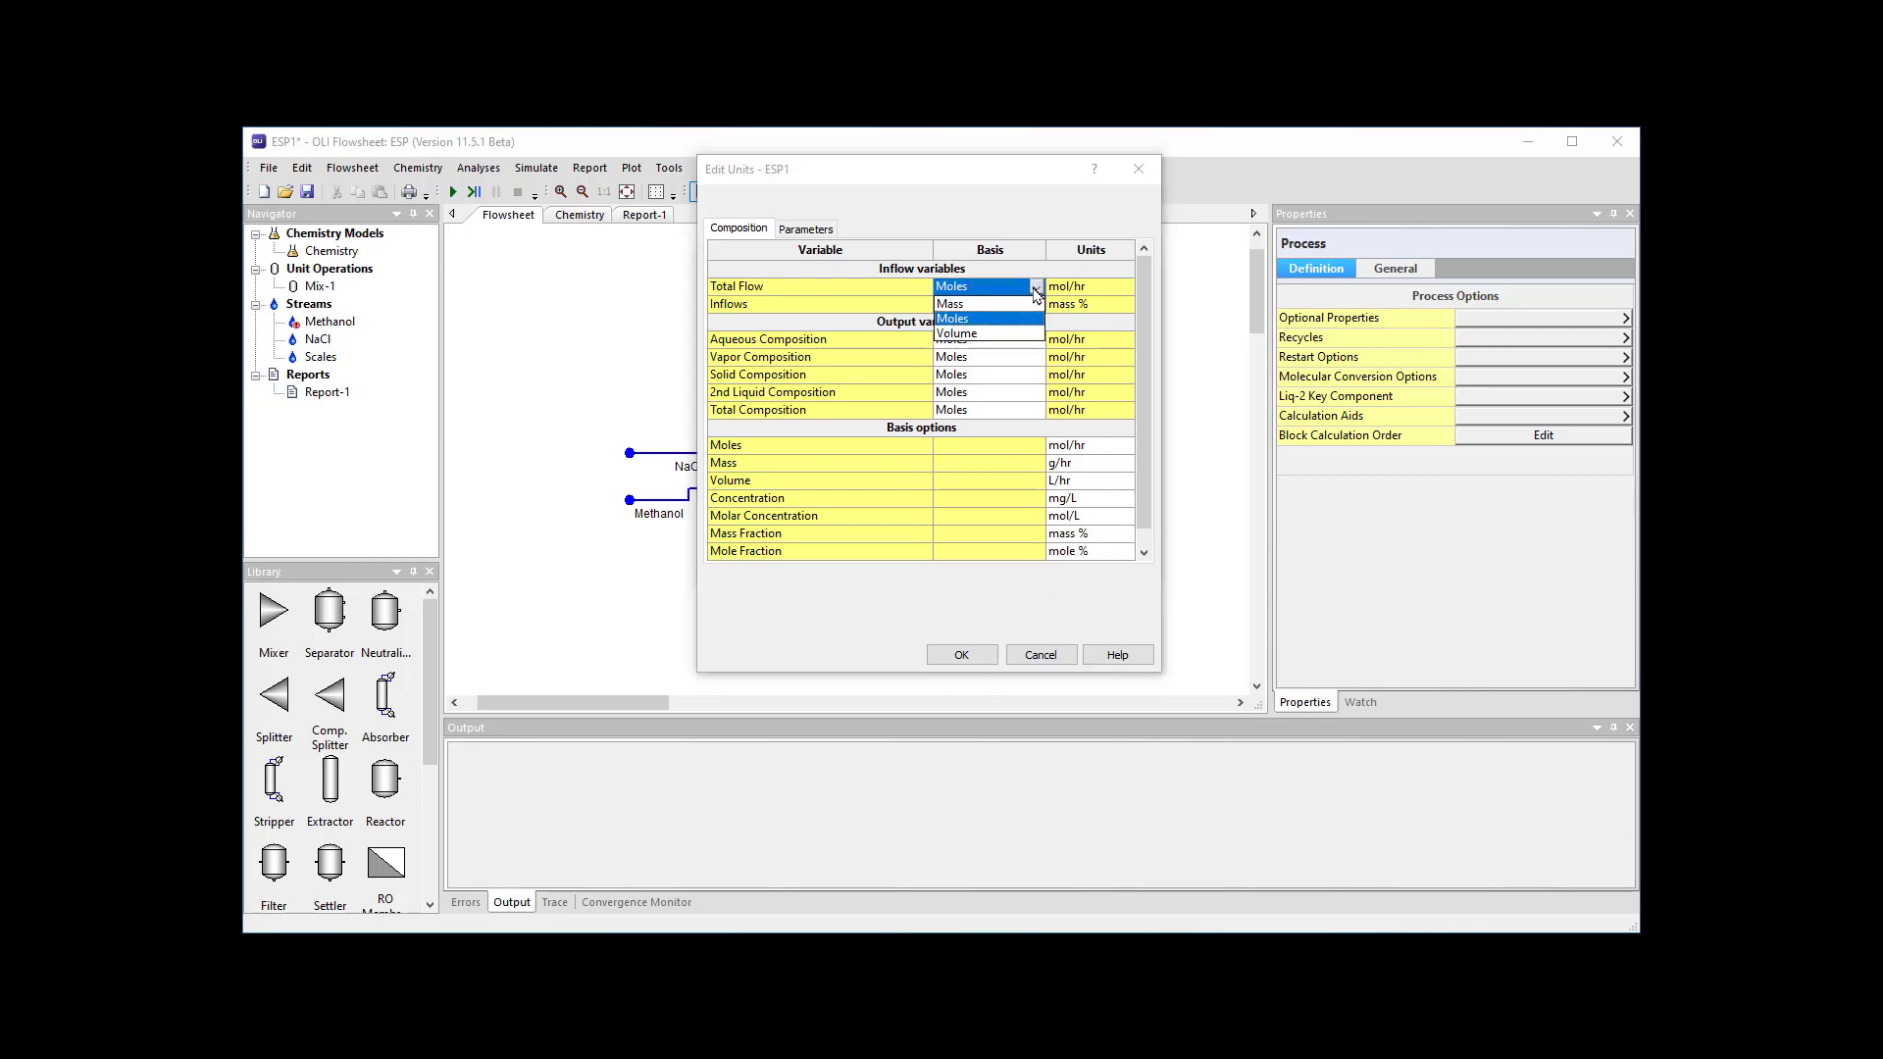
click(967, 305)
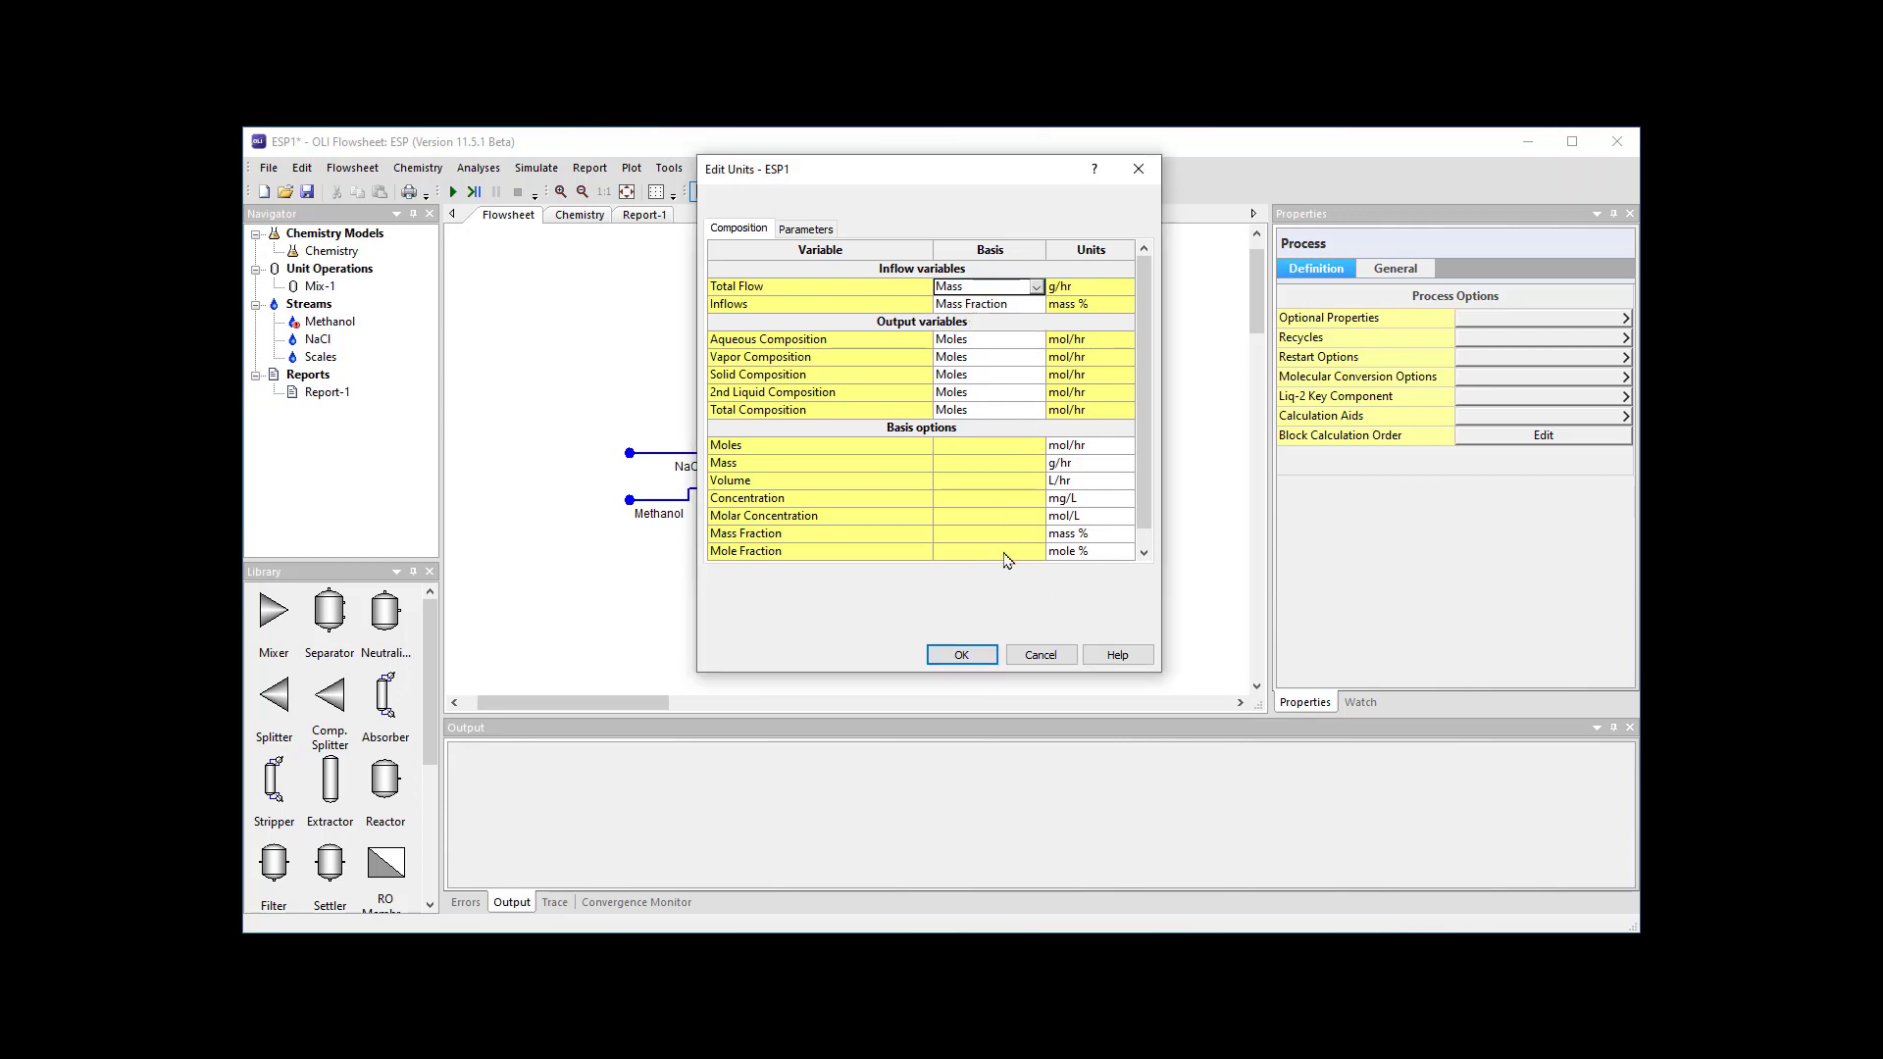
click(993, 654)
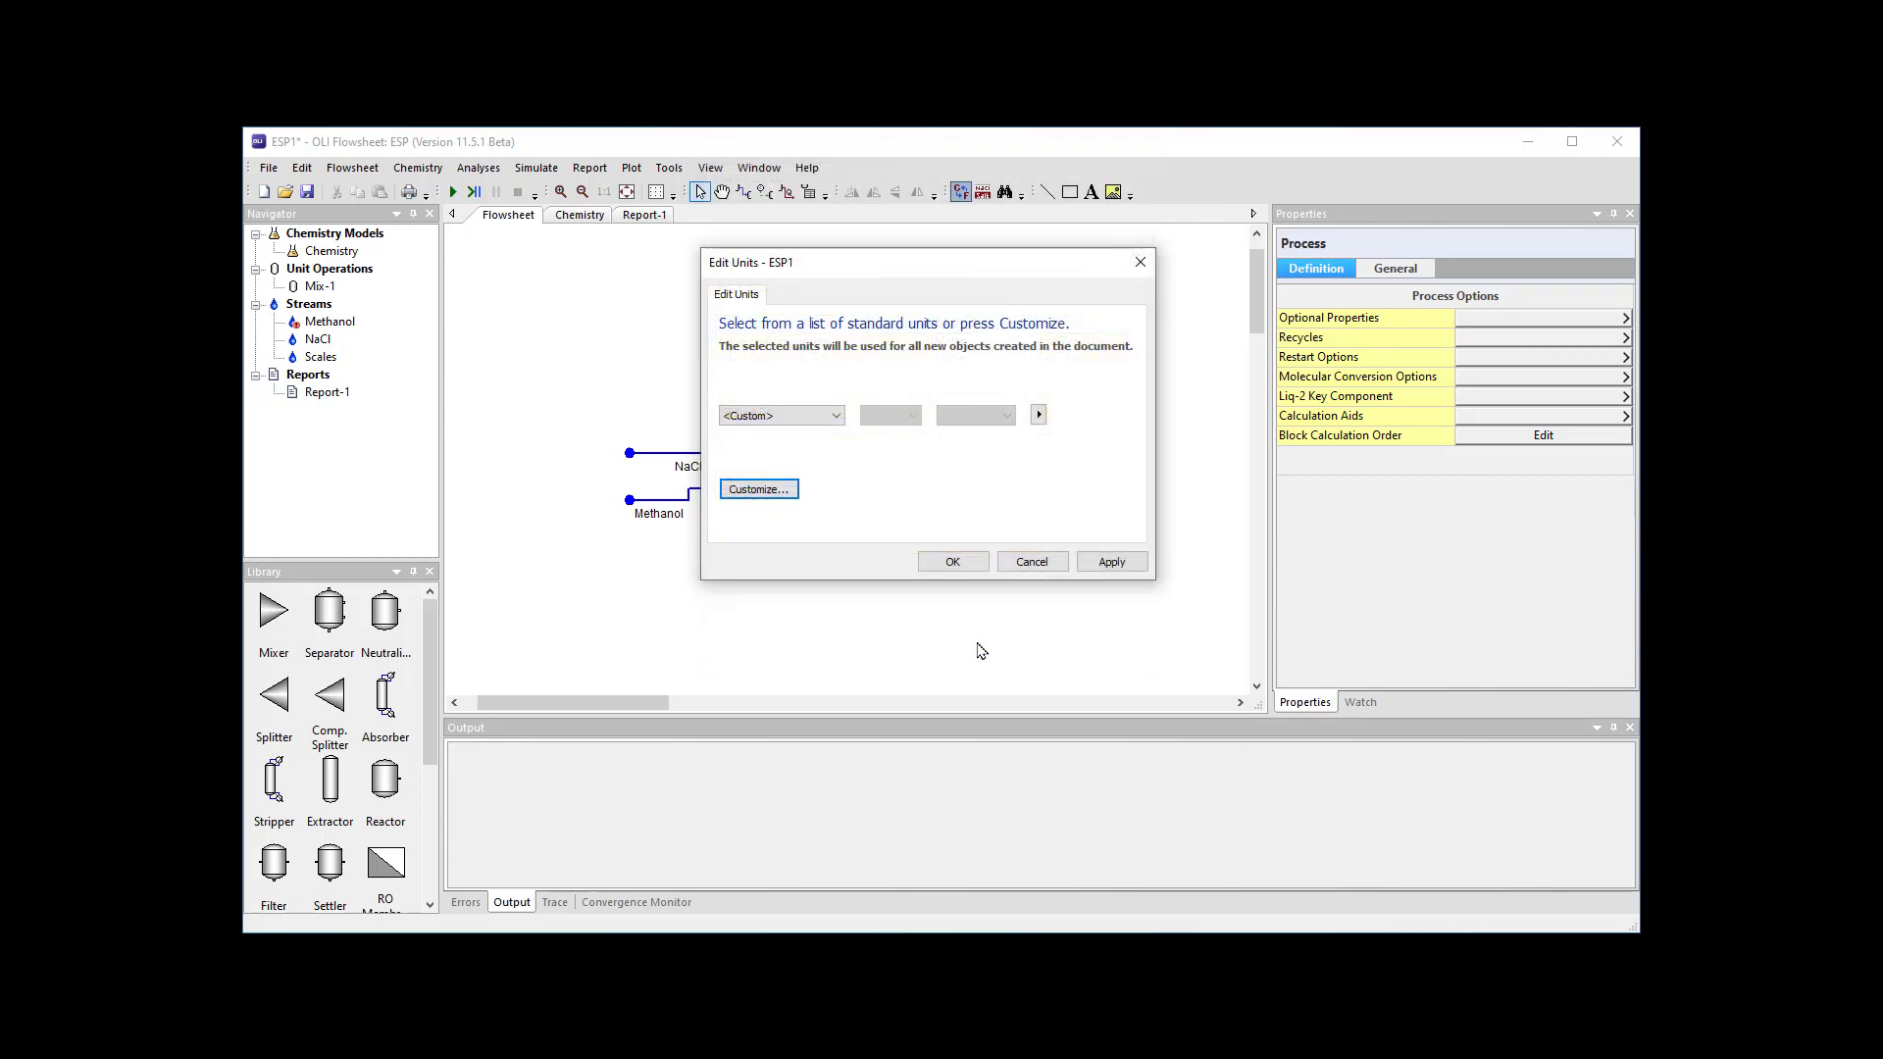
click(1111, 561)
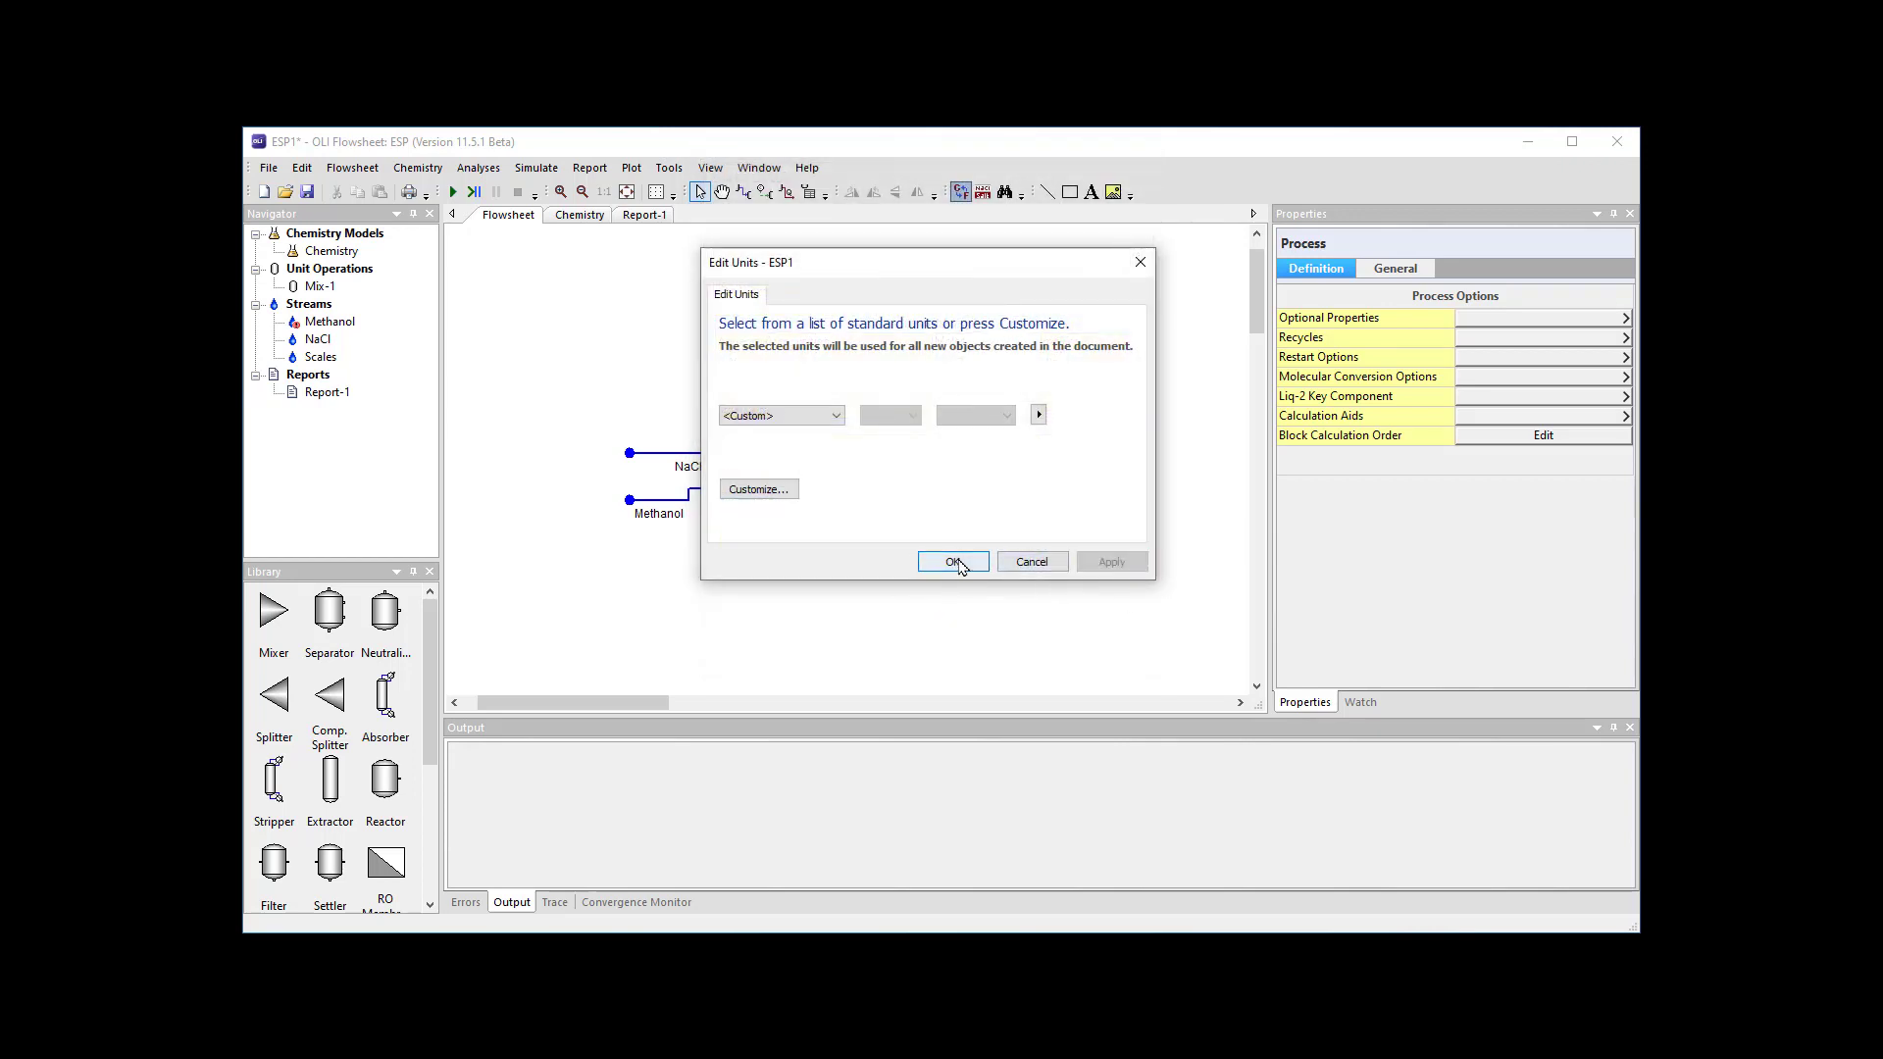
click(952, 561)
Step: Try the new default units by drawing an extra inlet stream into Mix-1, and delete that stream
click(706, 488)
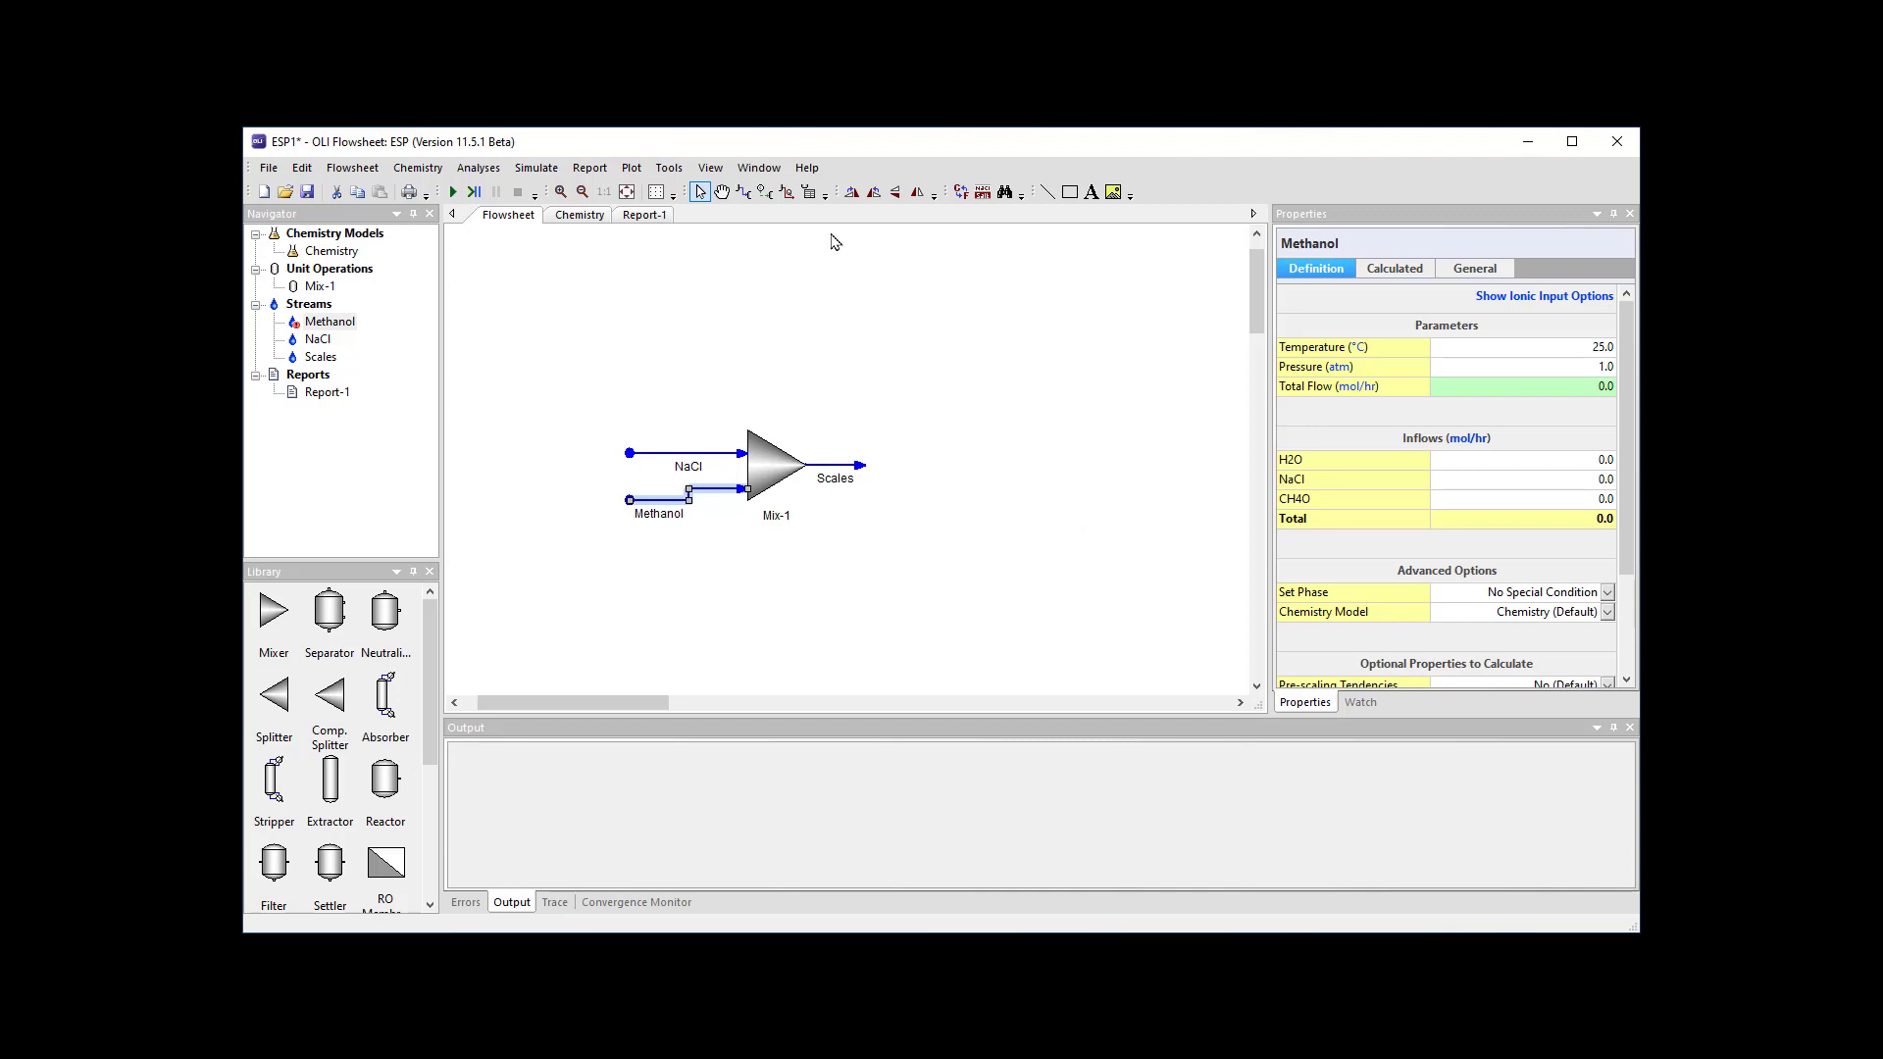
click(743, 192)
drag(589, 478, 747, 477)
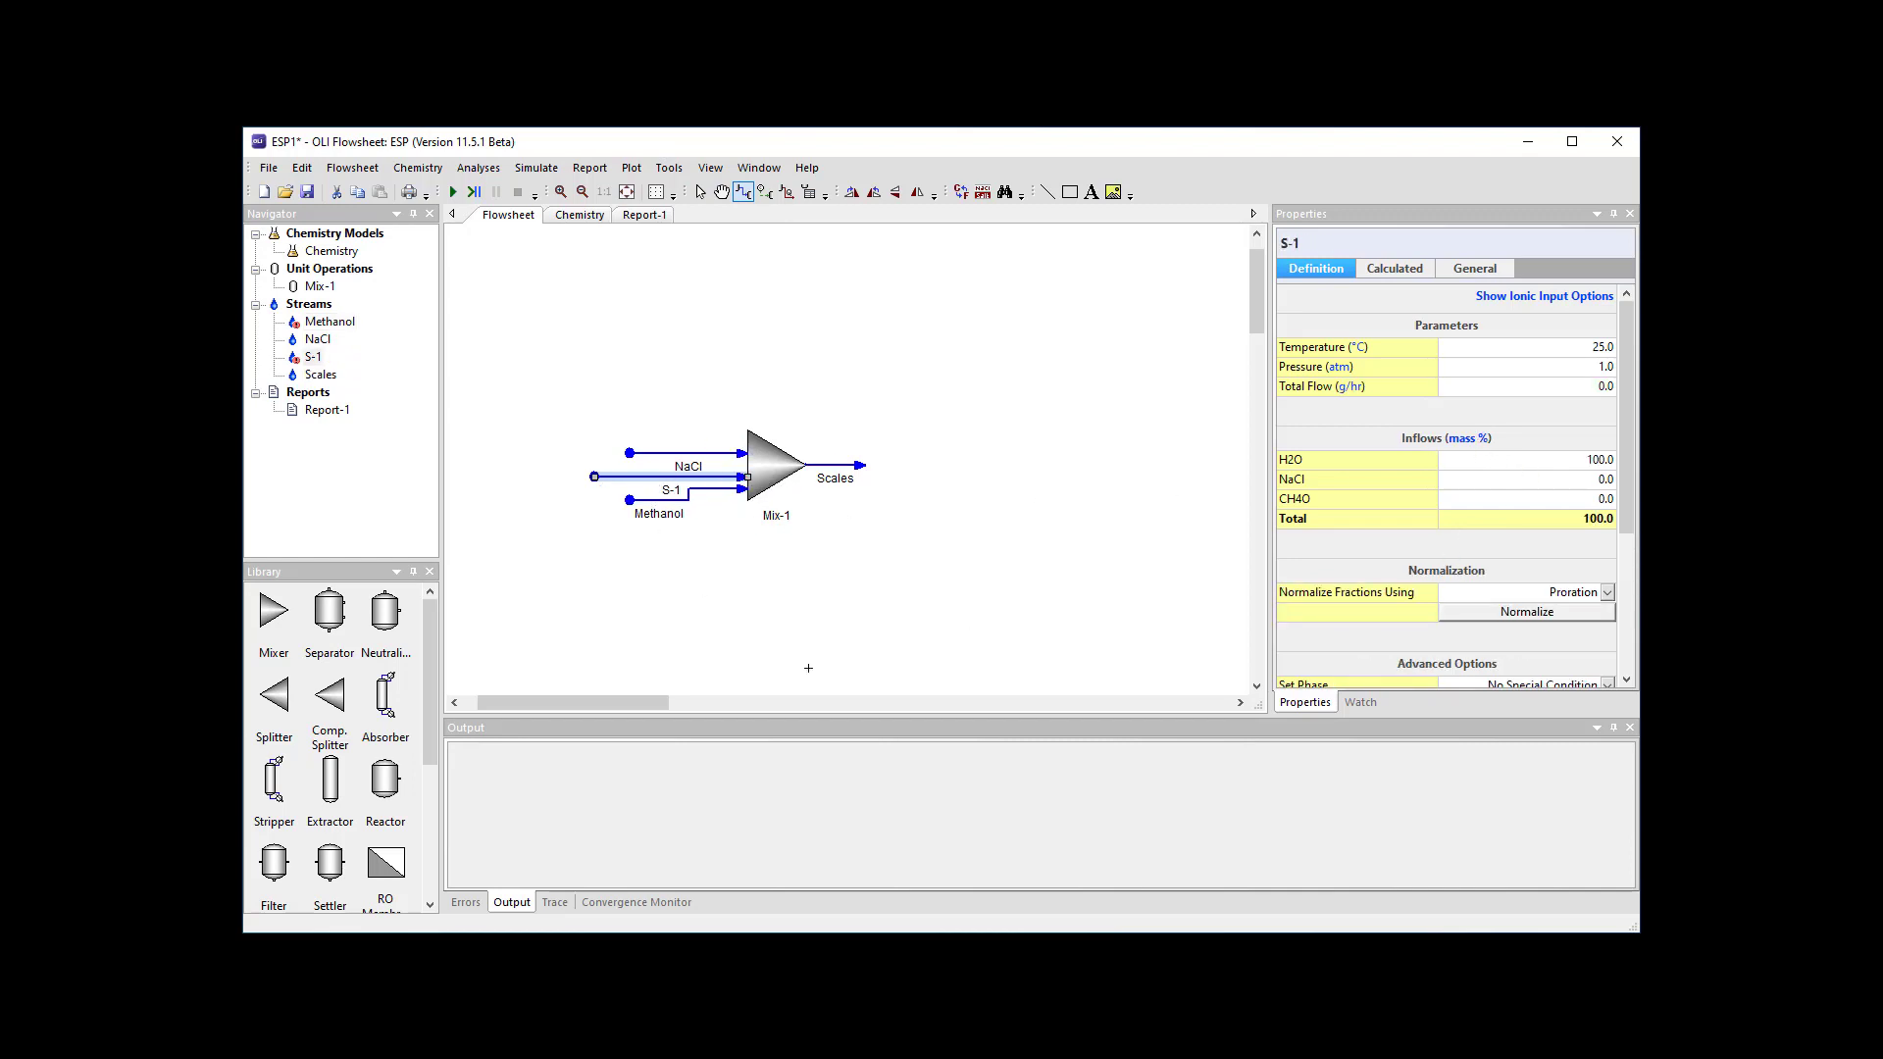
key(Escape)
key(Delete)
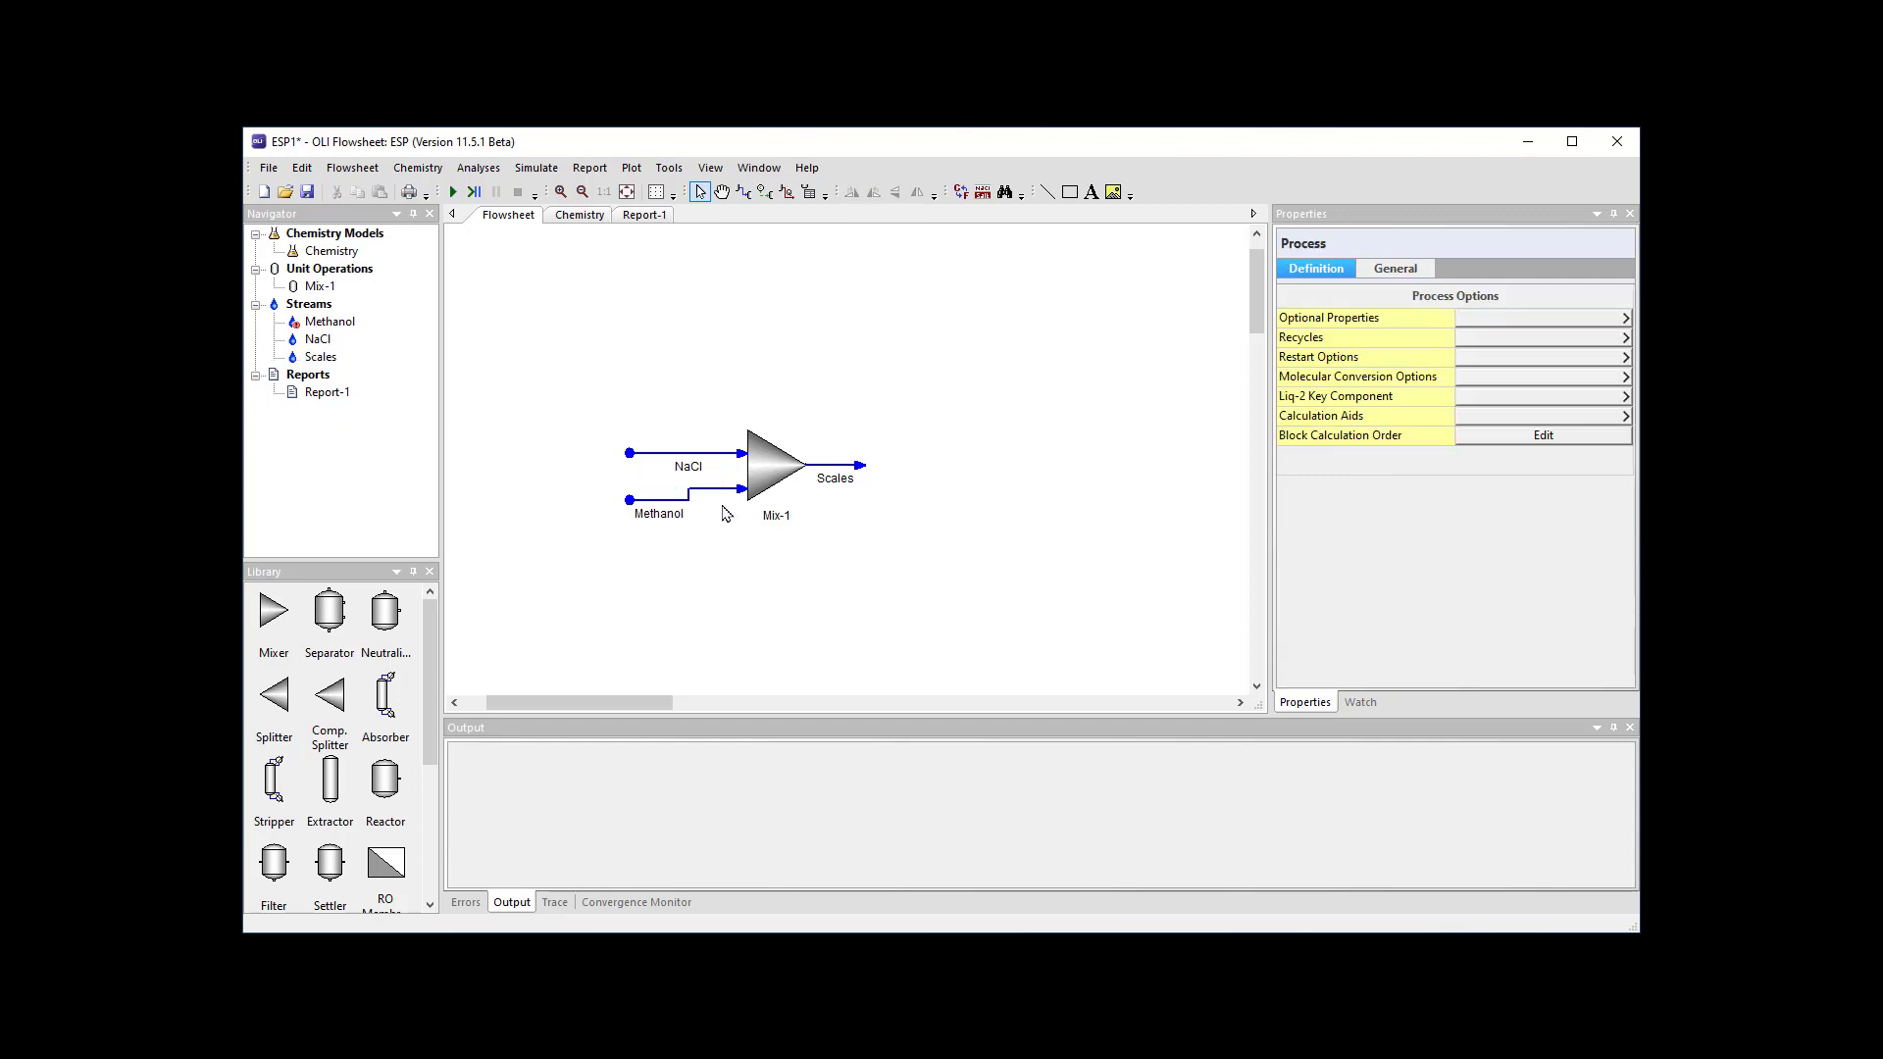
Step: Set the Methanol stream's CH4O inflow to 100 mol/hr
click(723, 493)
click(1470, 503)
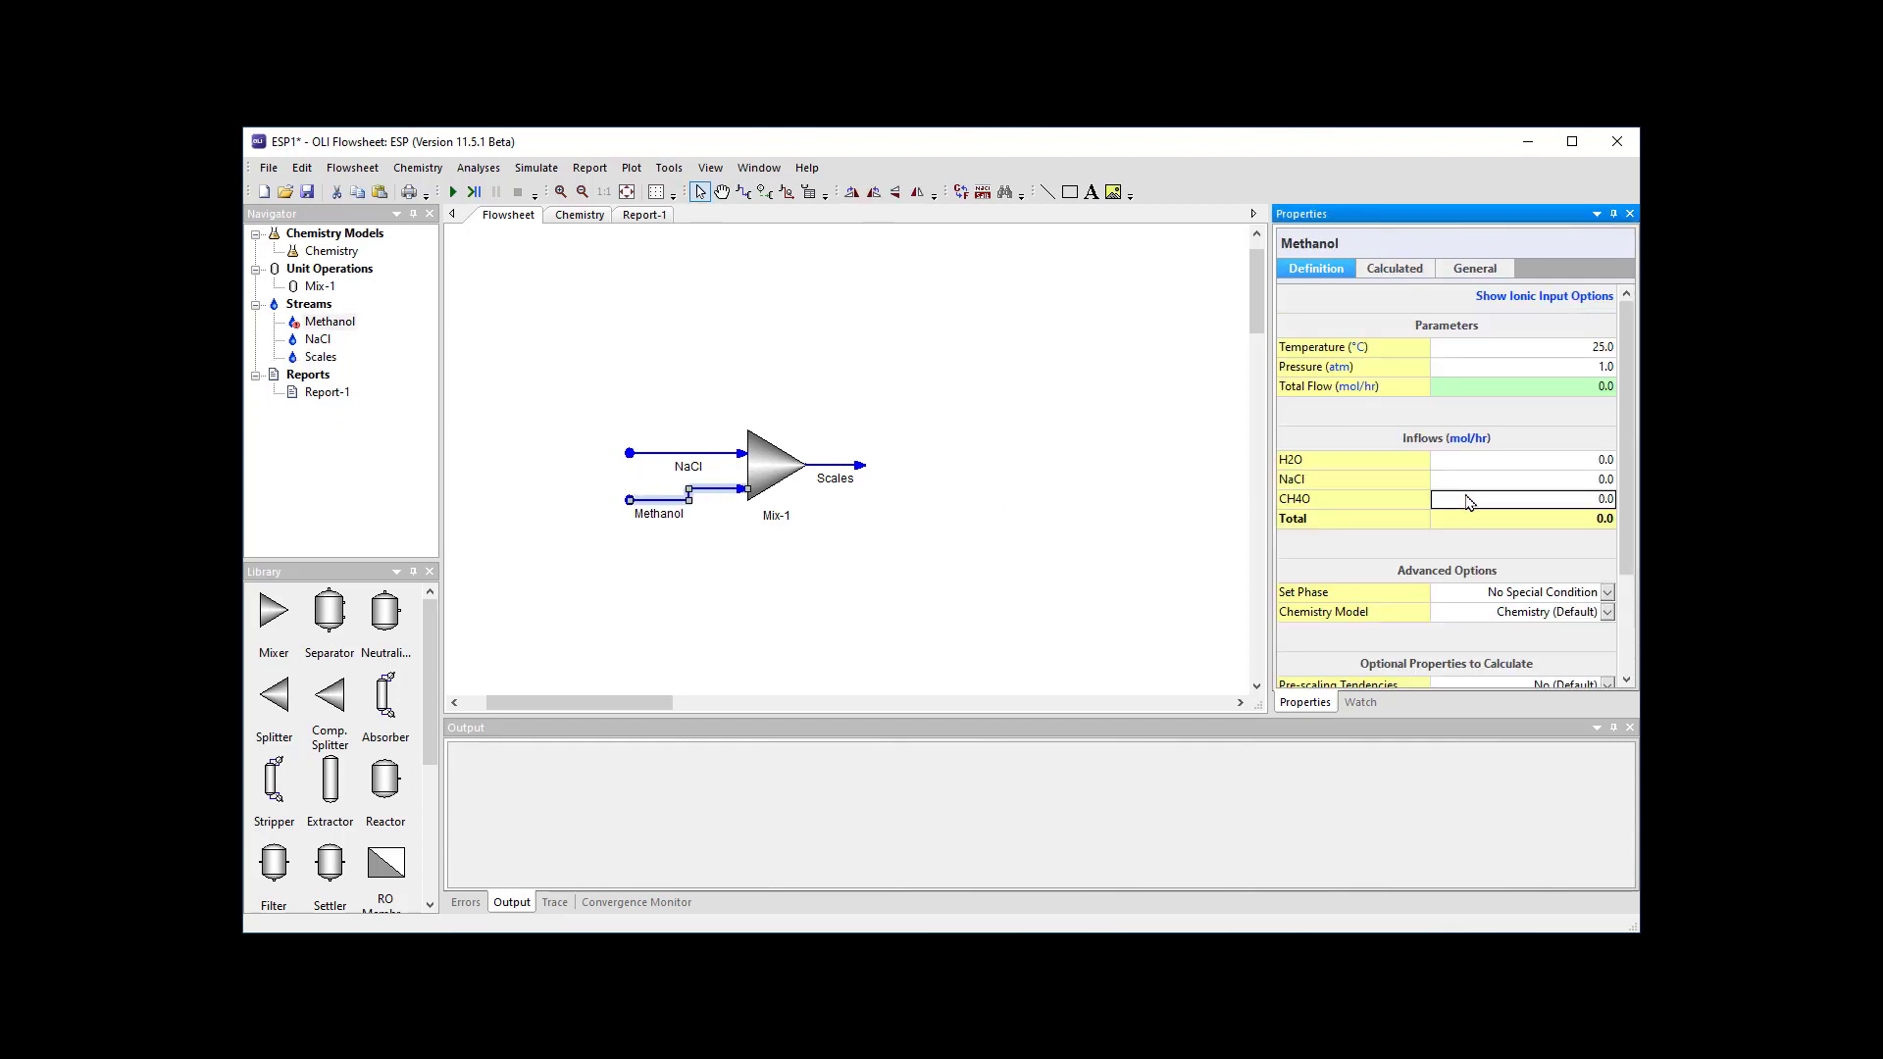
text(1)
key(Return)
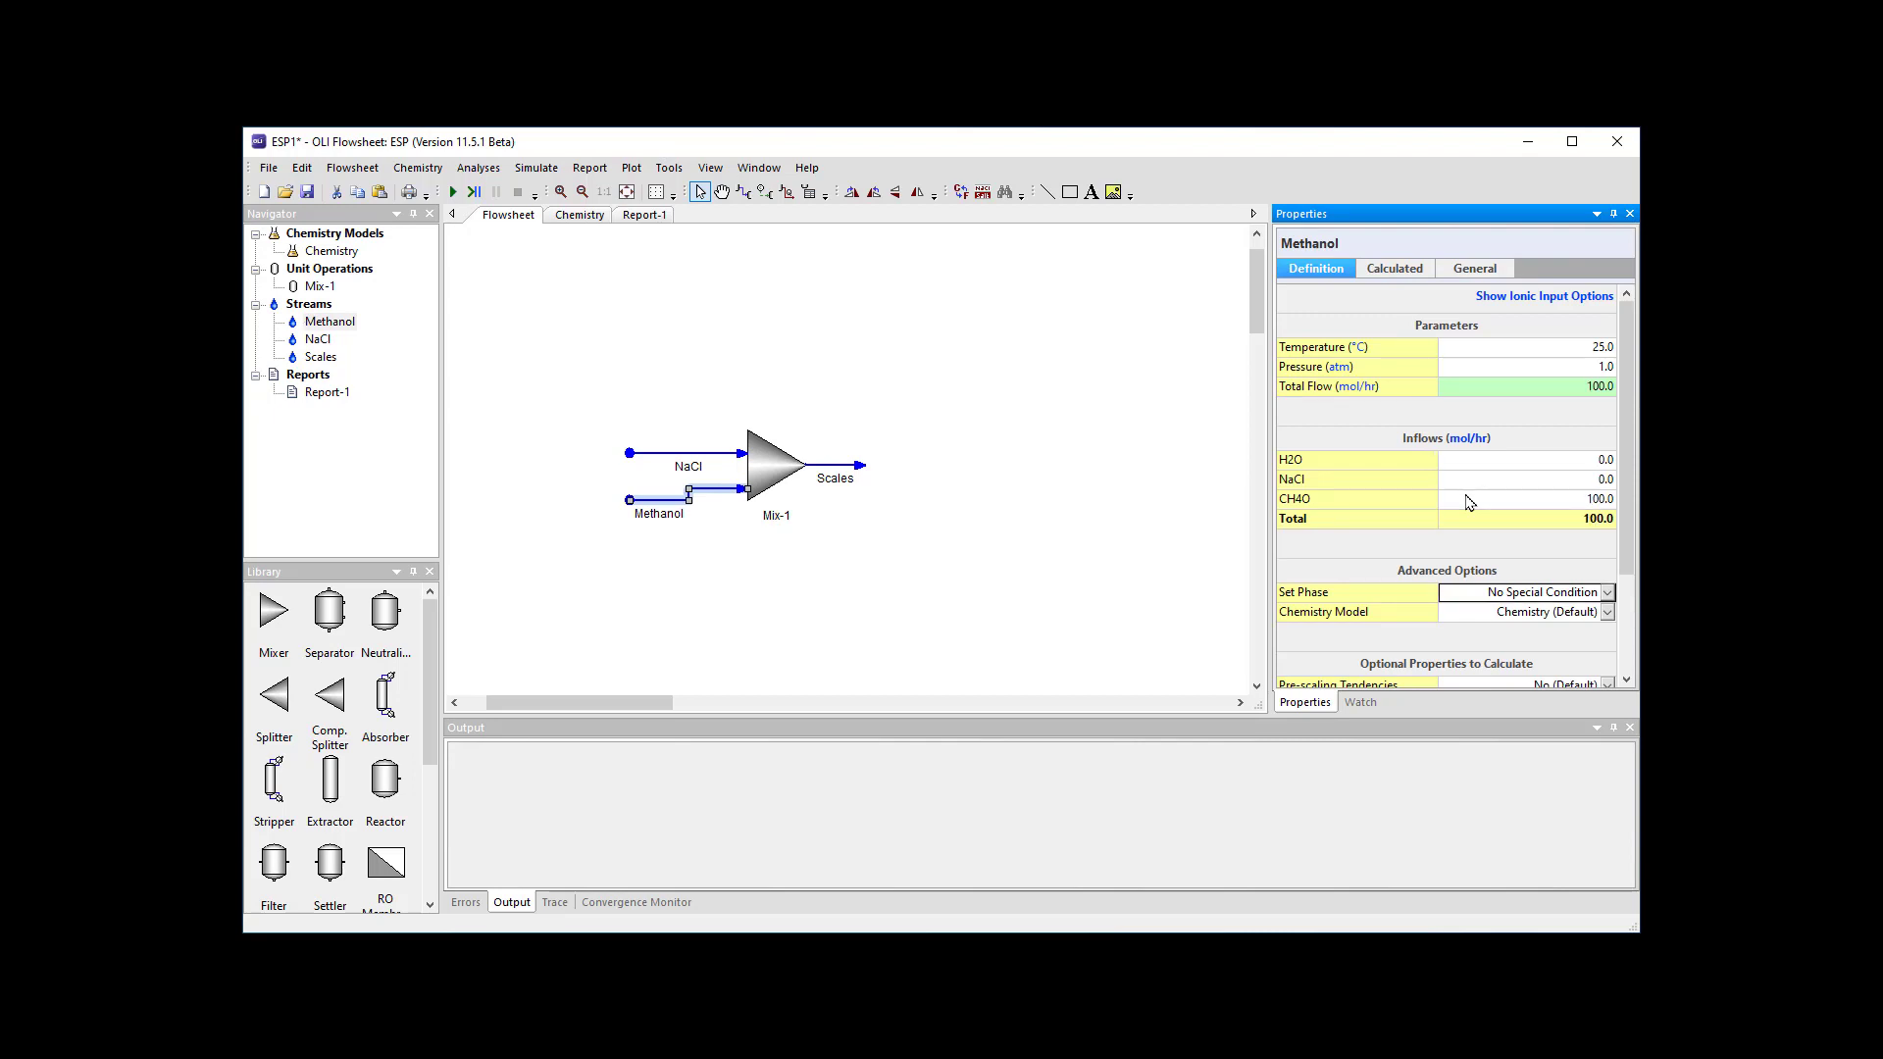
Step: Run the simulation and review the calculated stream parameters and molecular totals of the Scales outlet stream
click(1065, 531)
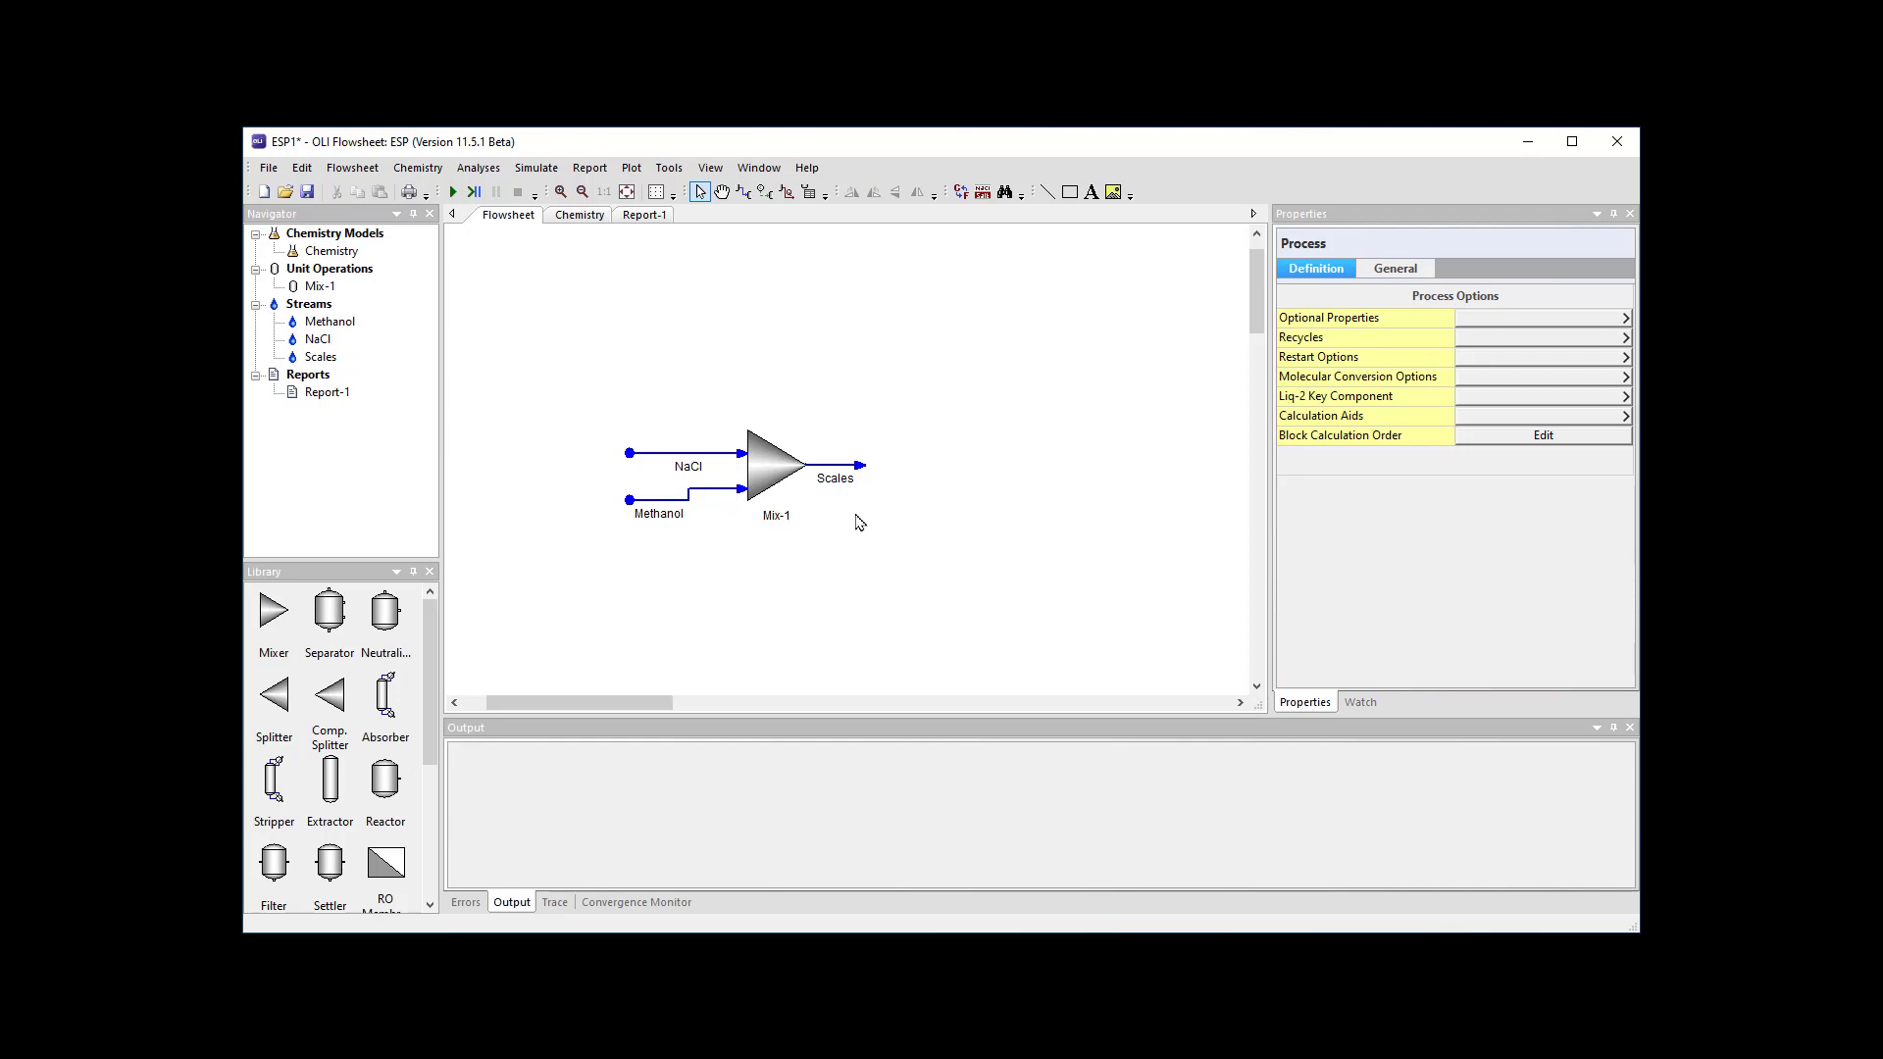
click(772, 474)
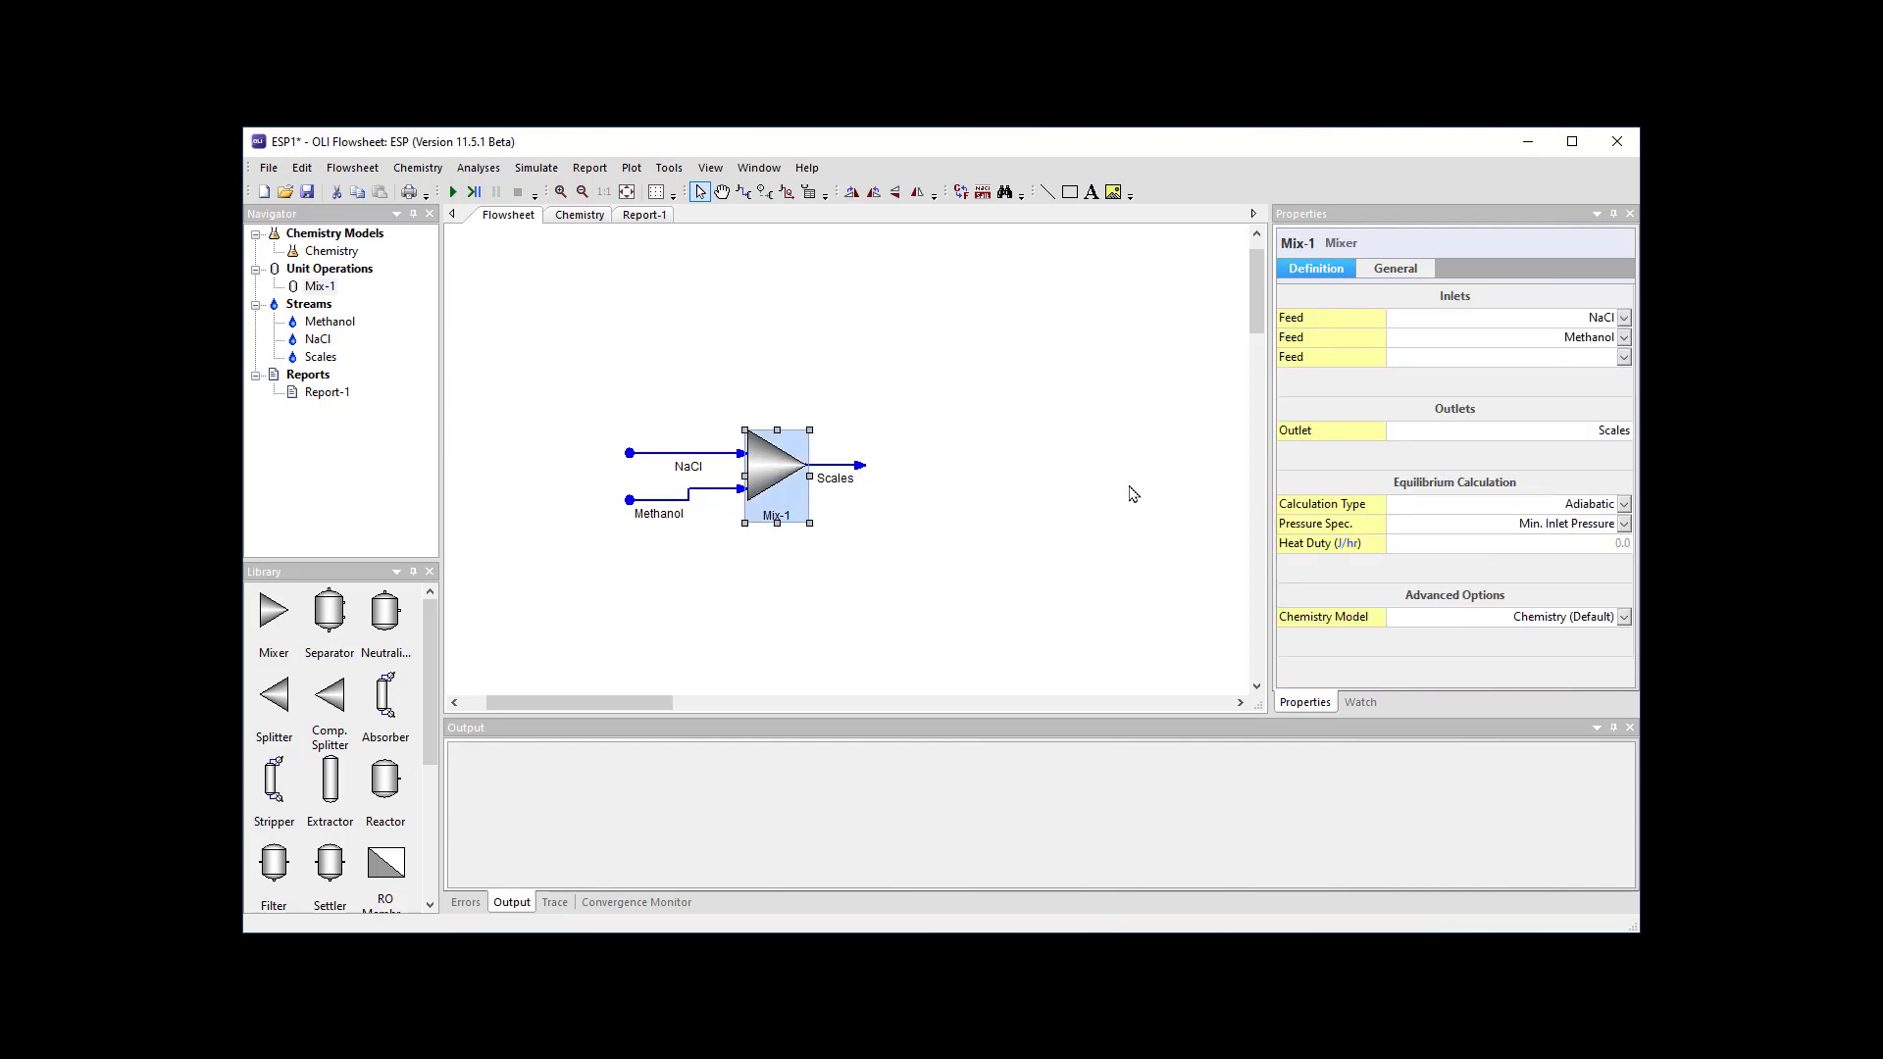
click(453, 192)
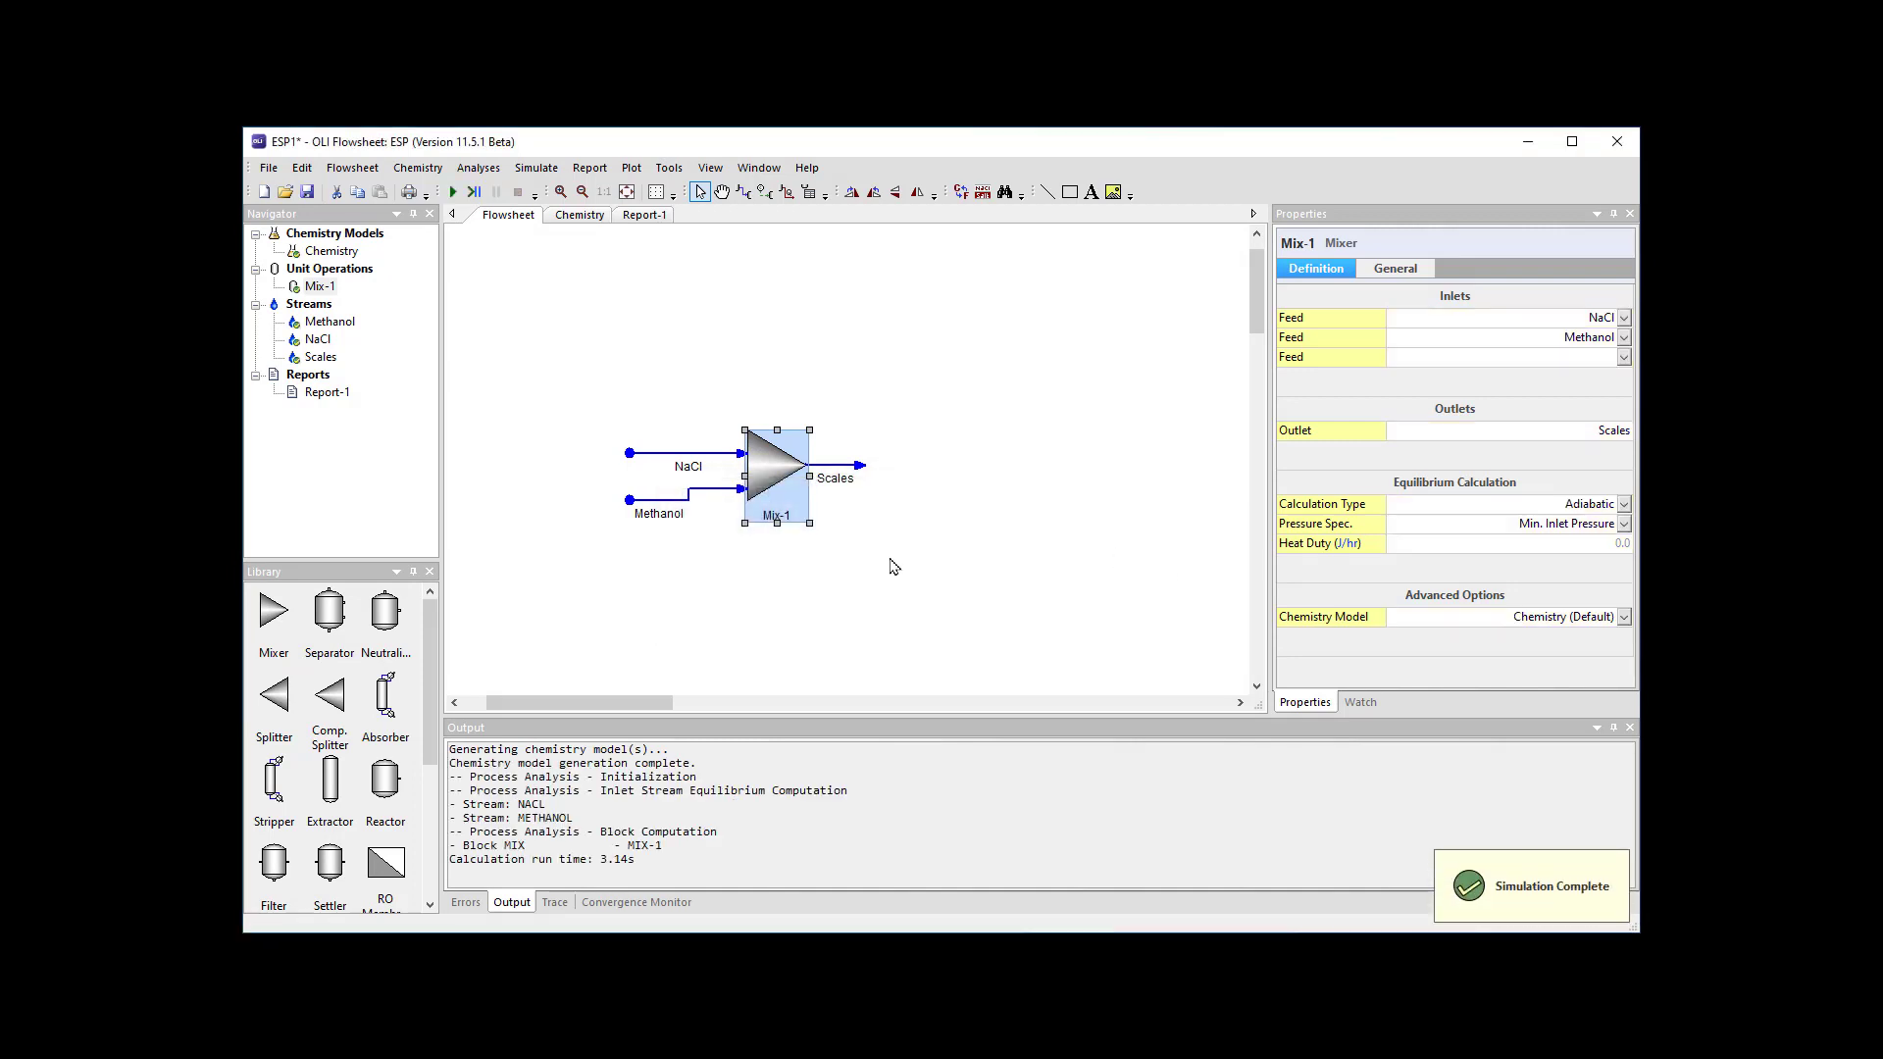
click(827, 472)
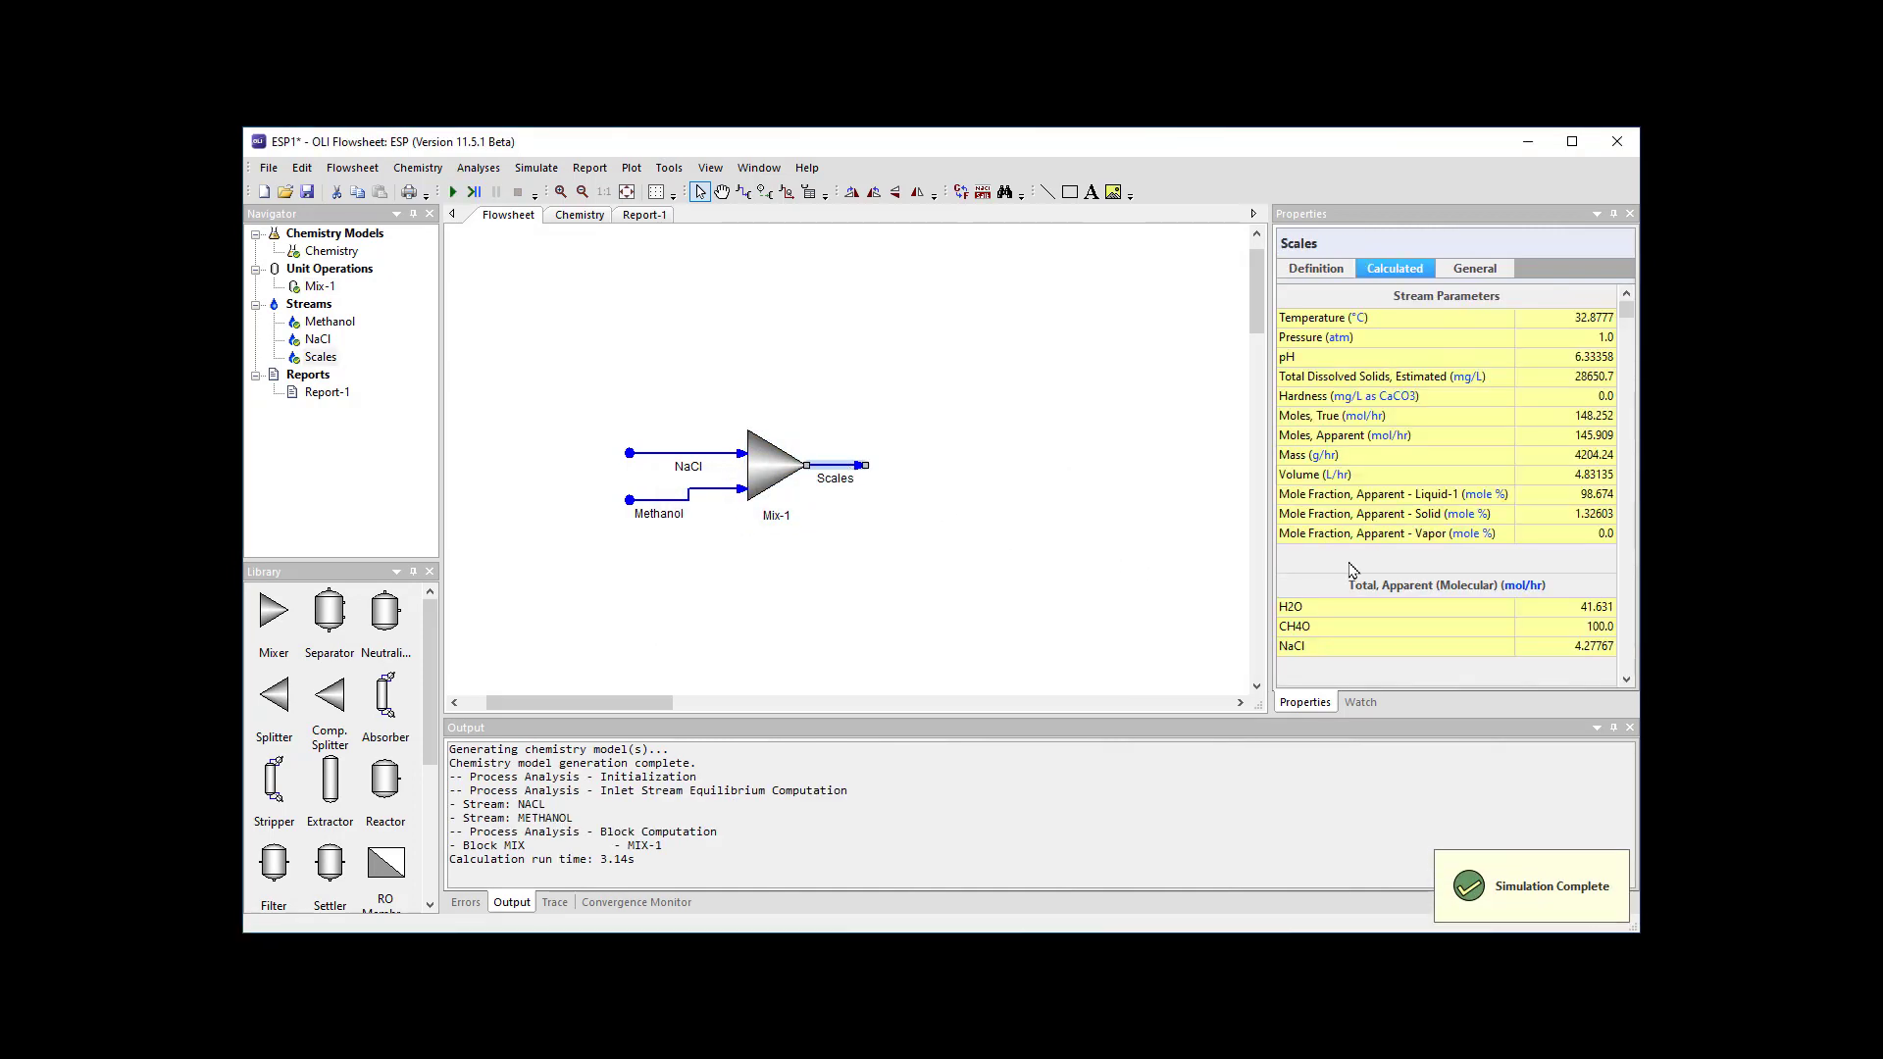
scroll(1452, 515, down, 1)
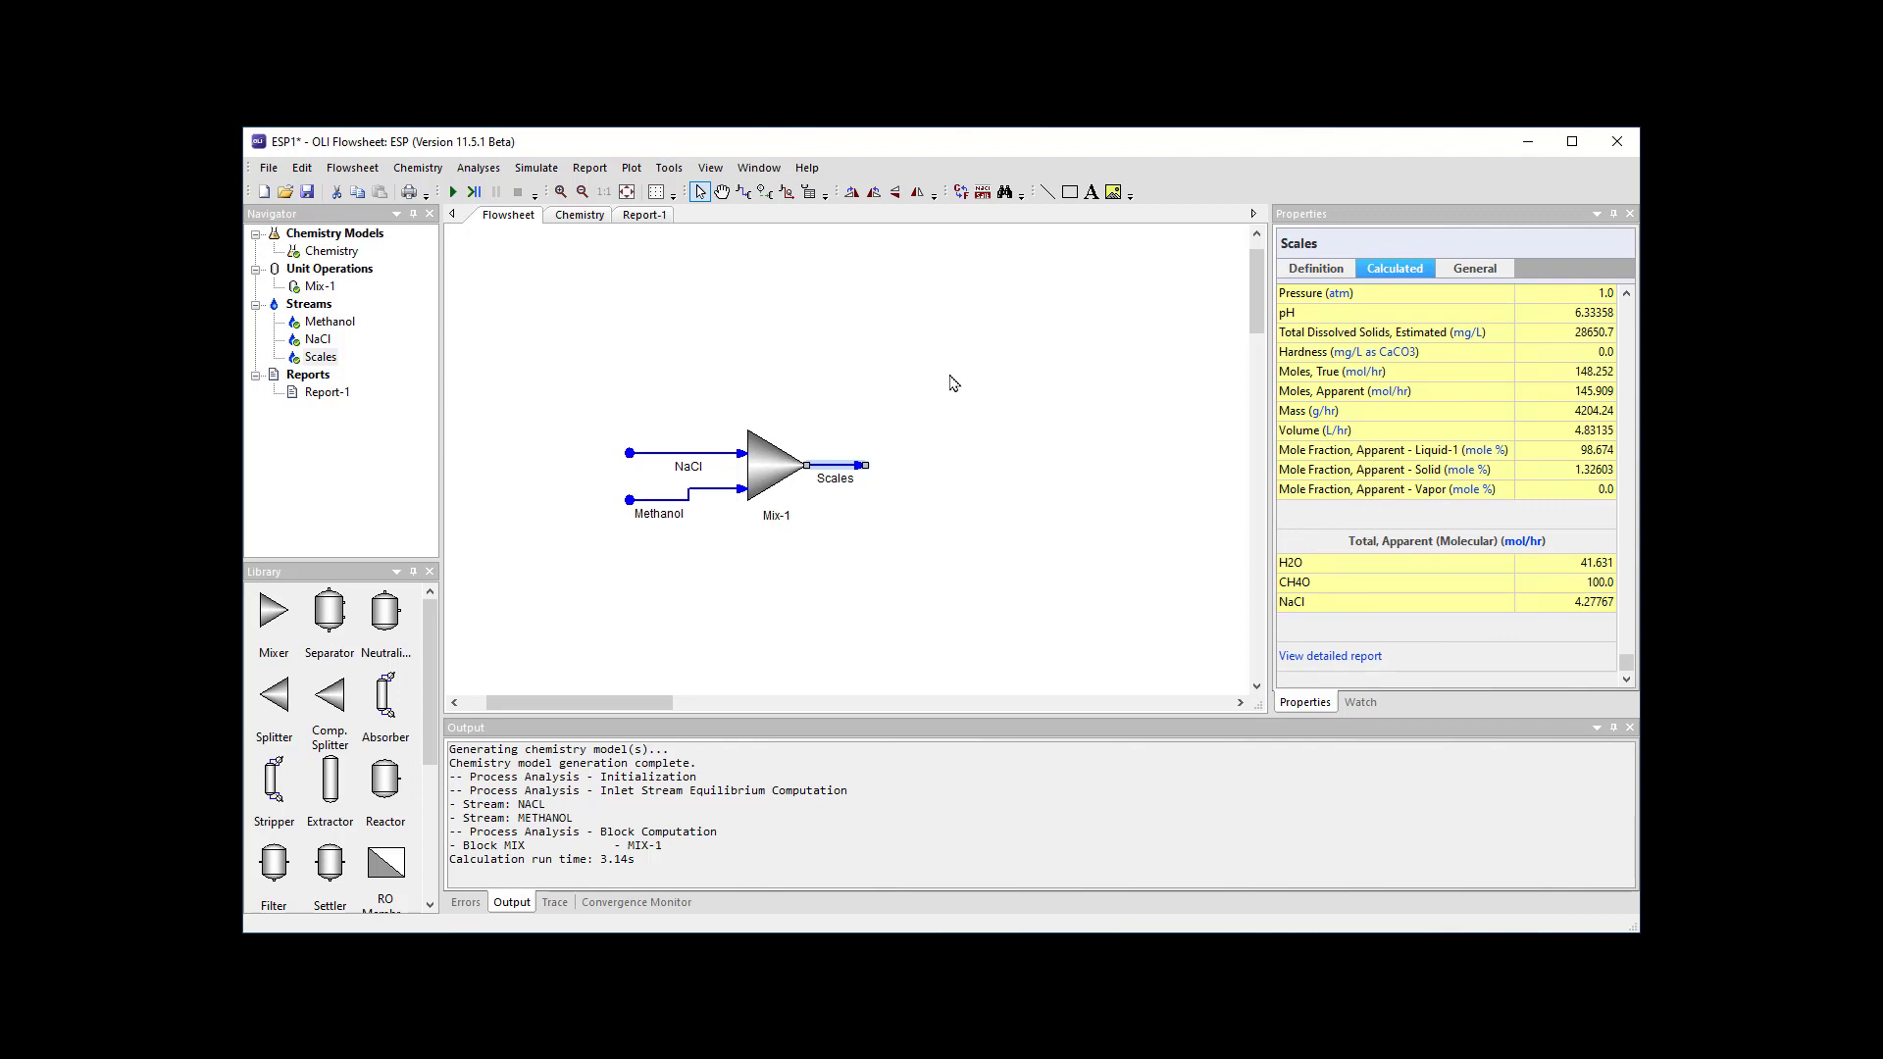
Step: Add the Scales stream to Report-1 and examine its stream parameters, phase flows and Liquid-1 true species
click(649, 217)
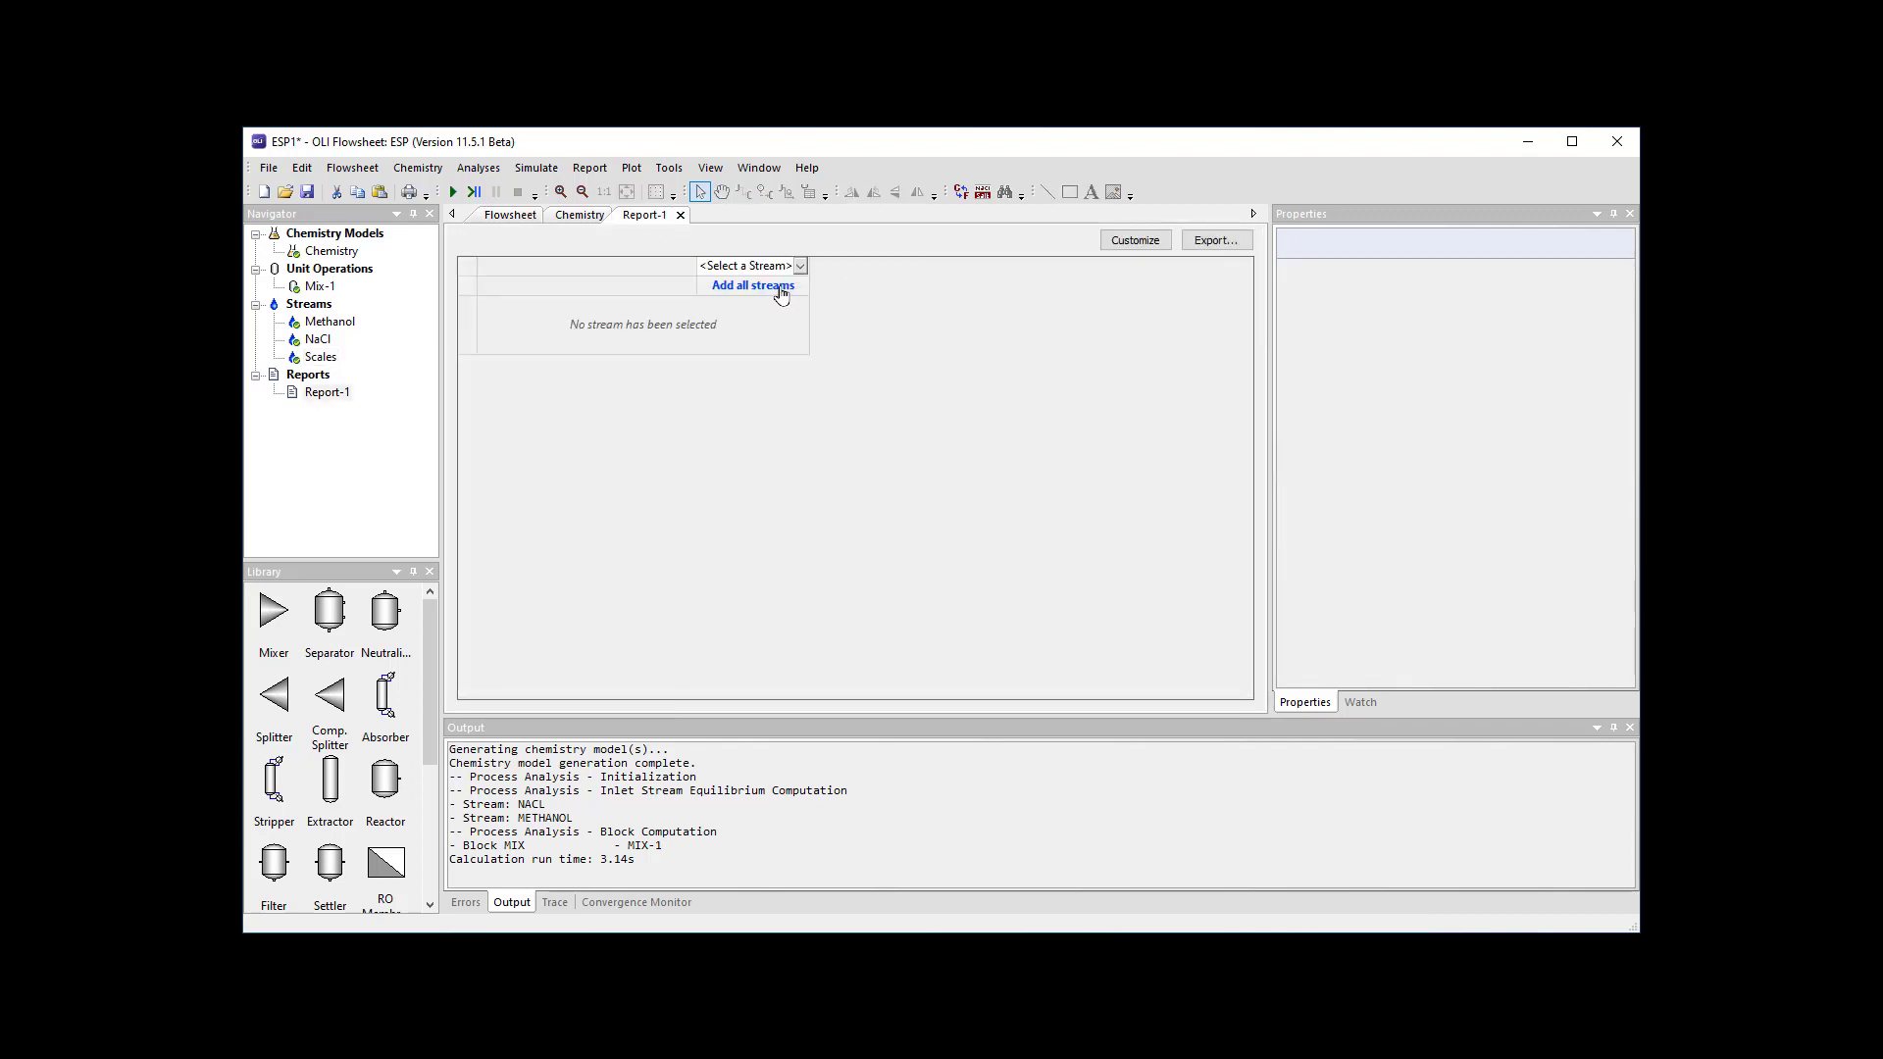
click(800, 266)
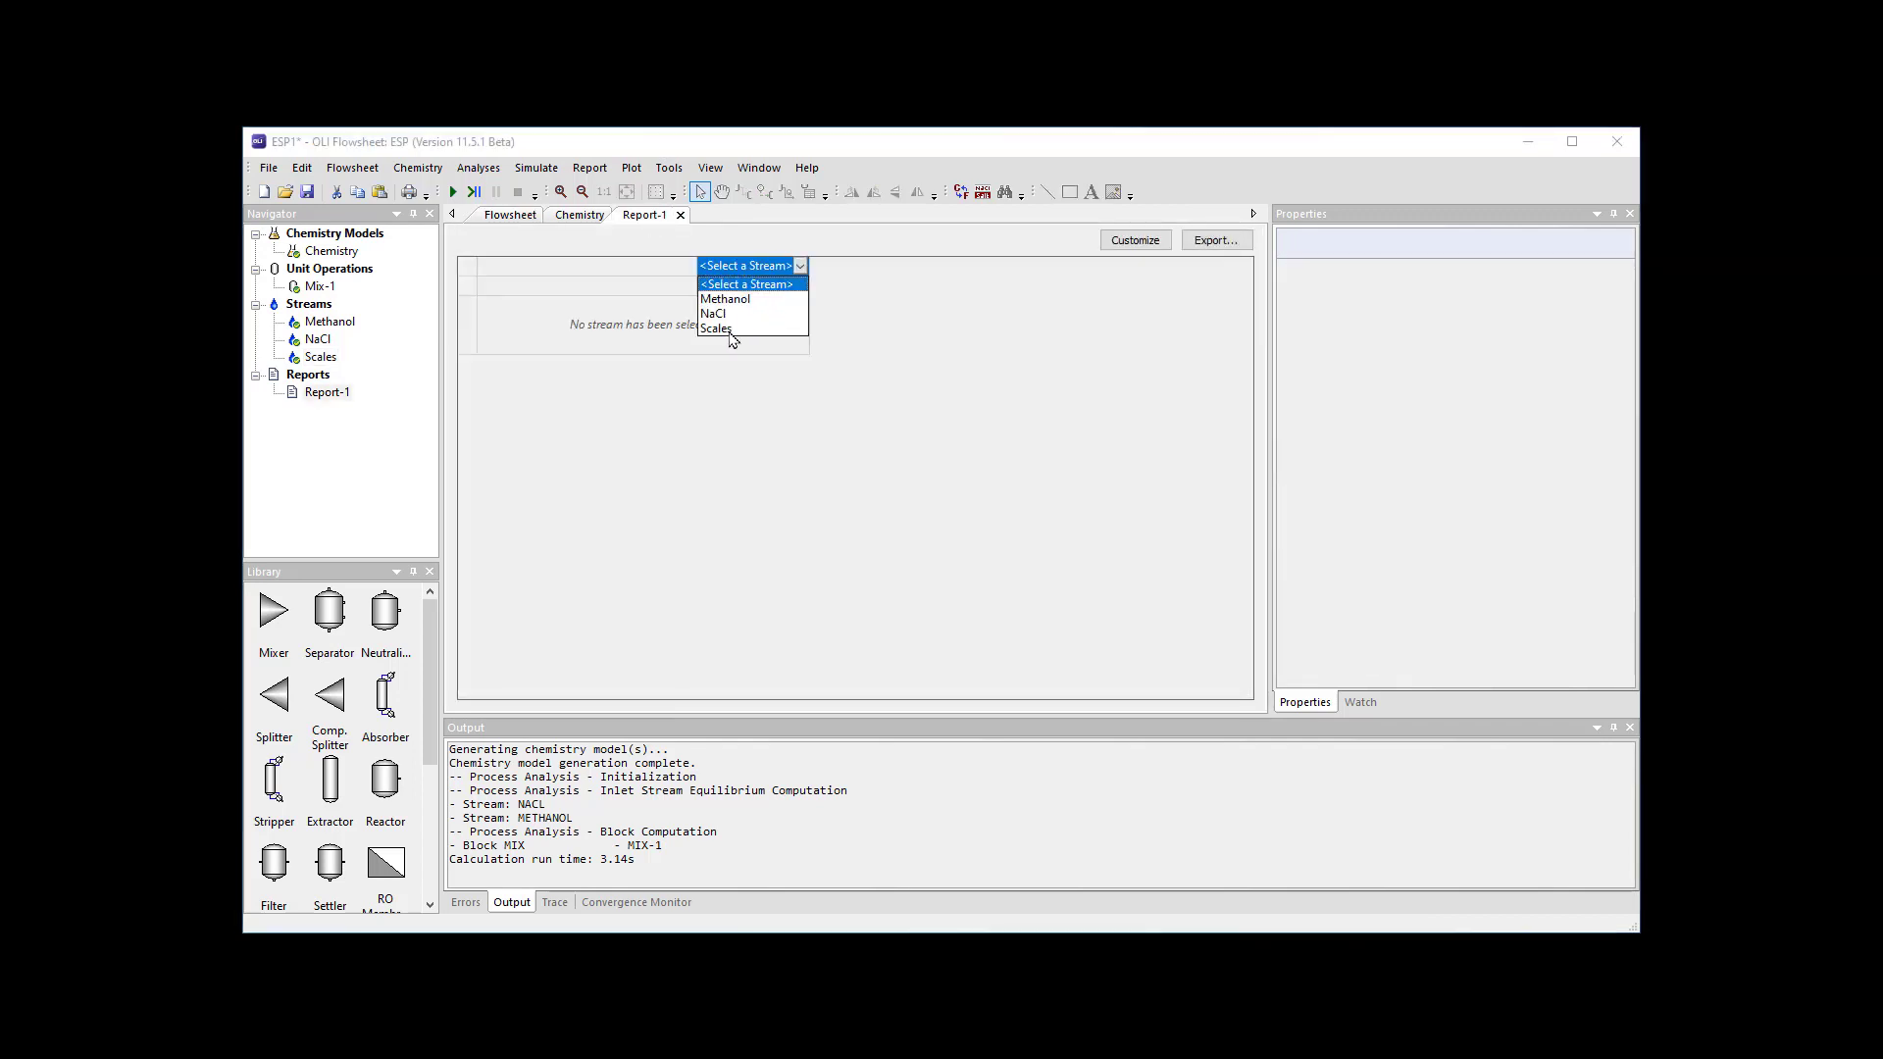
click(733, 329)
scroll(937, 553, down, 4)
scroll(938, 552, down, 8)
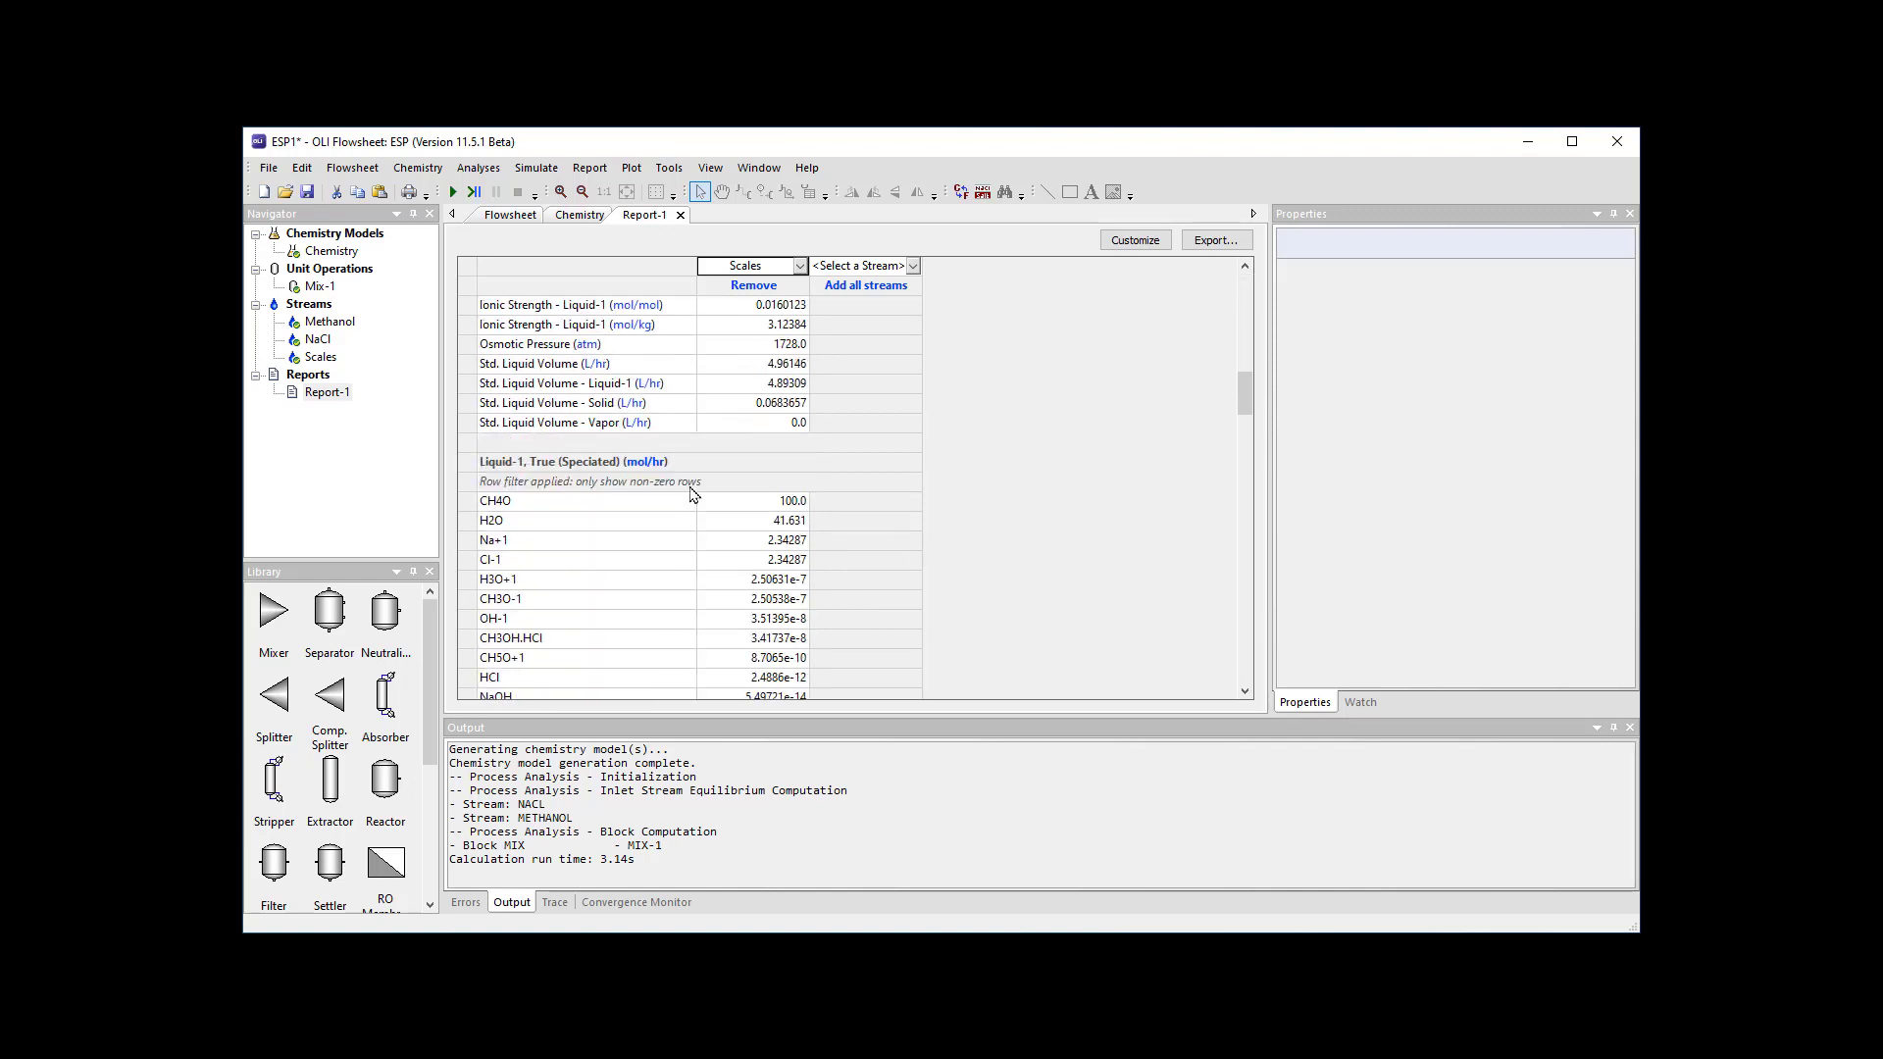
mouse_move(637, 465)
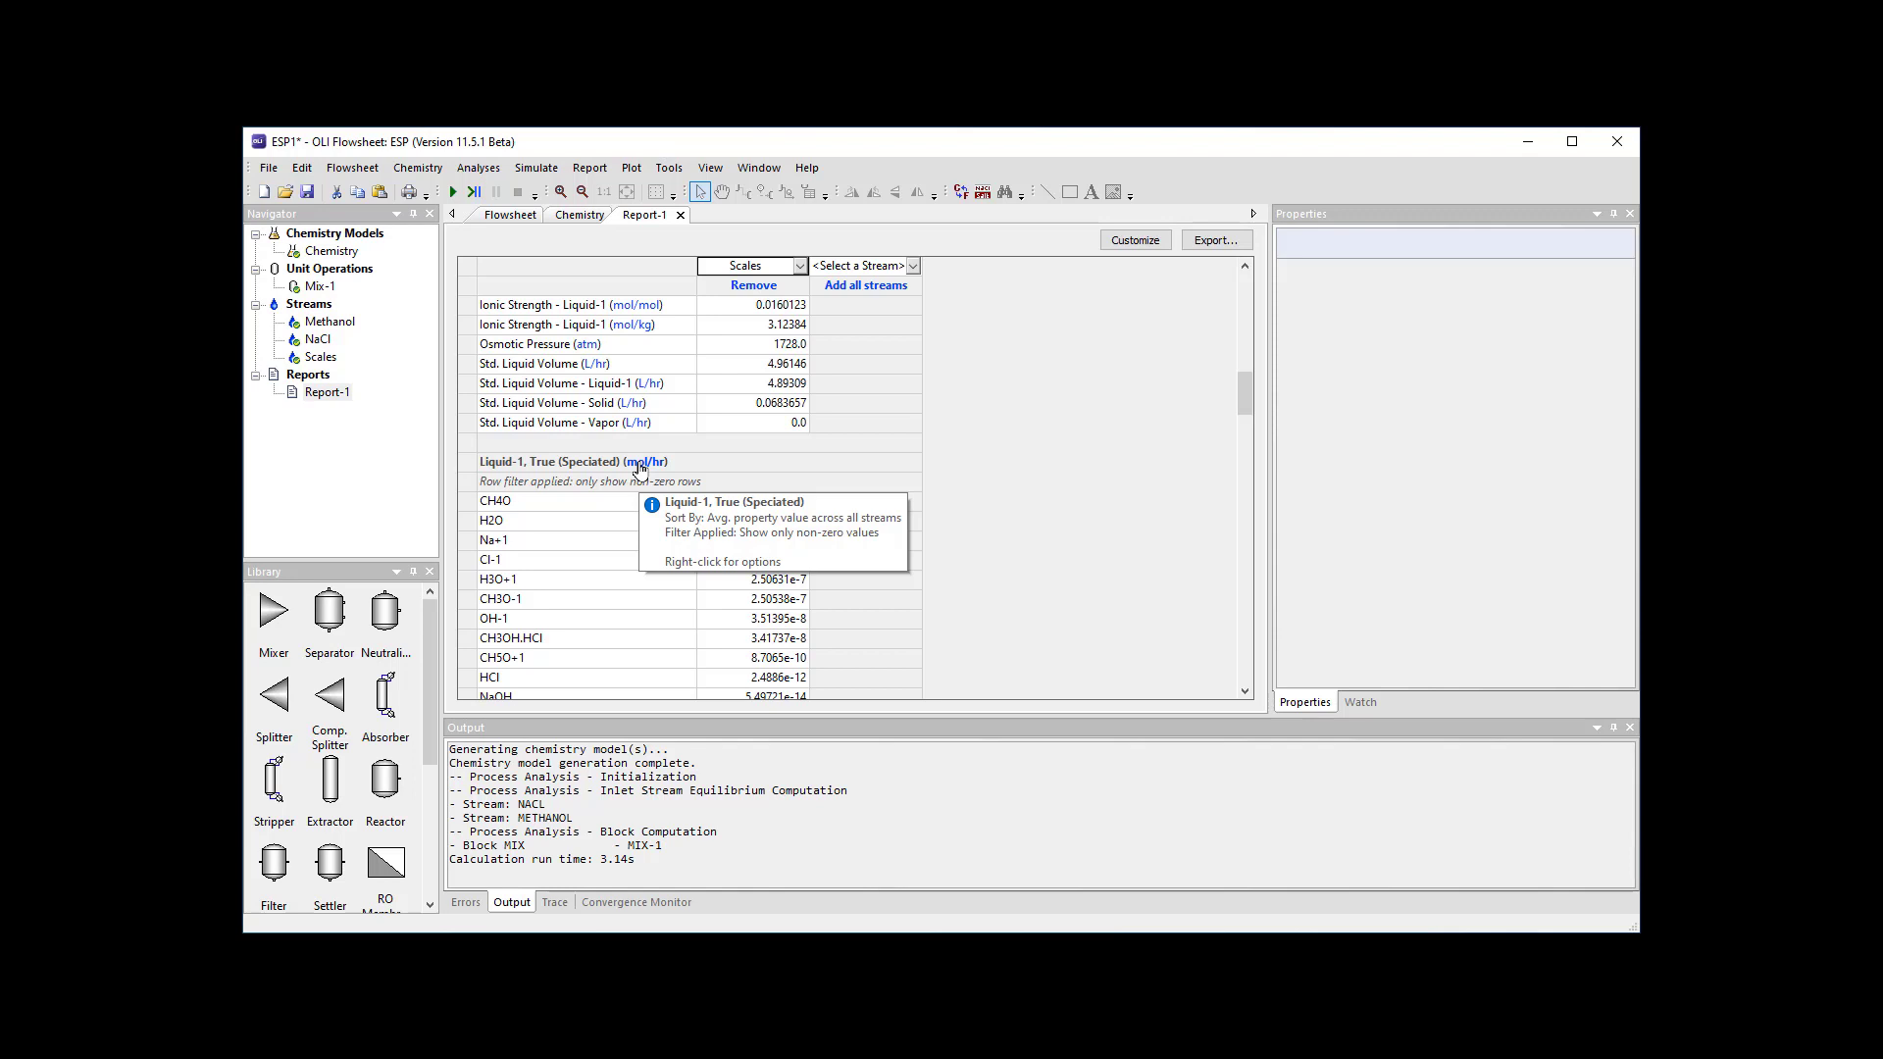
scroll(1030, 505, up, 2)
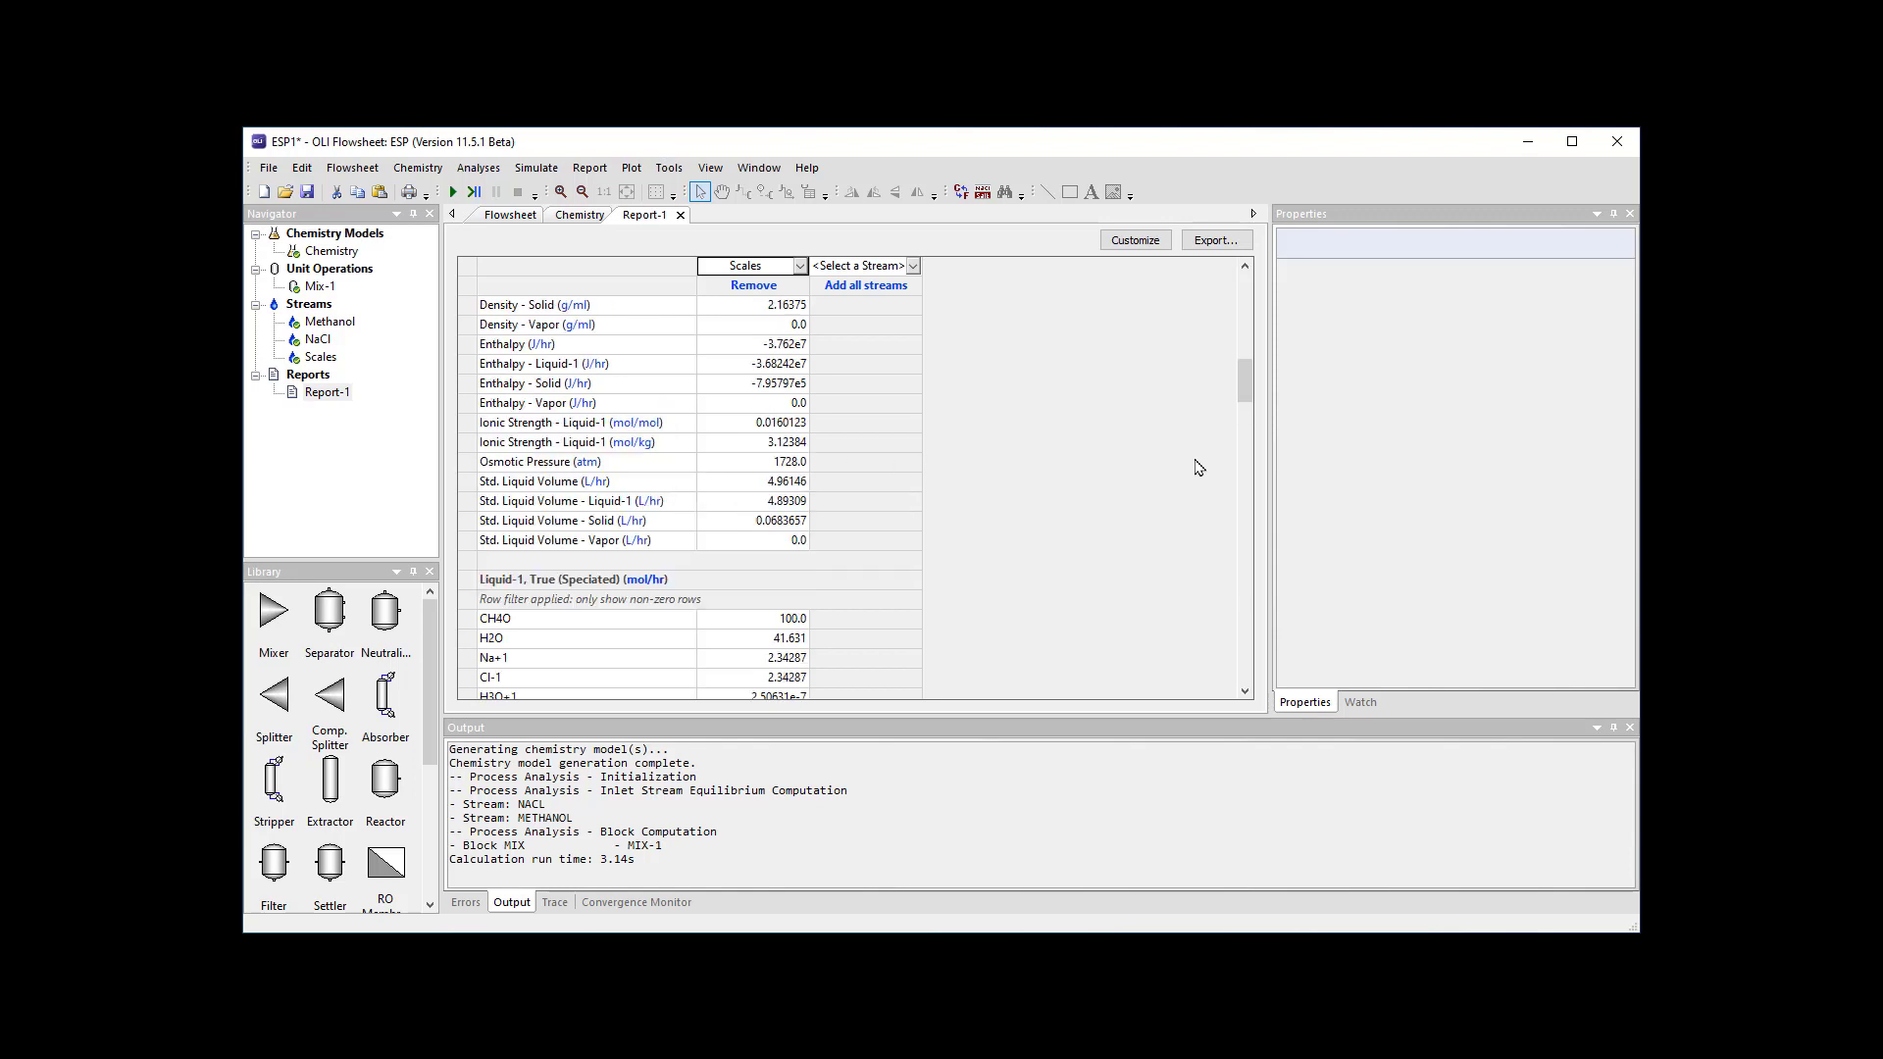
drag(1249, 391, 1253, 289)
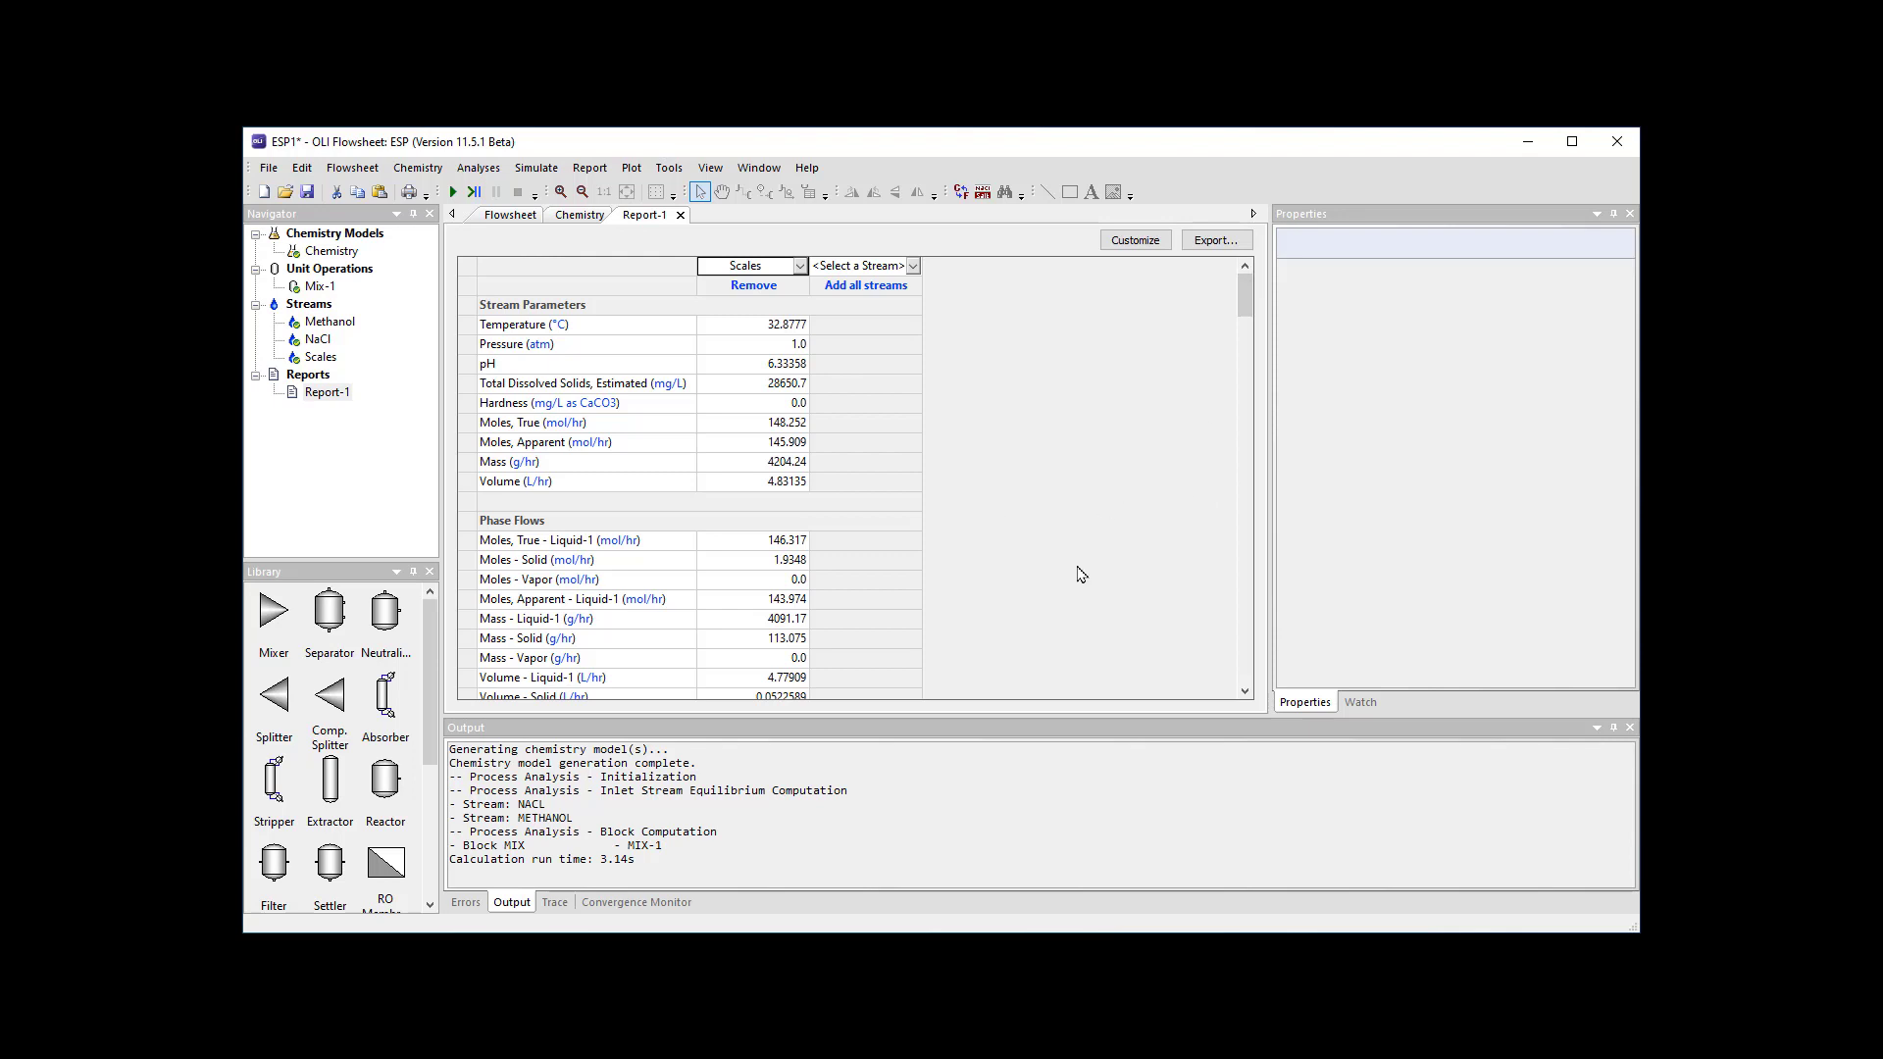
Step: Place a second mixer above Mix-1 on the flowsheet, connect one inlet and one outlet stream, and open the inlet's definition
click(509, 220)
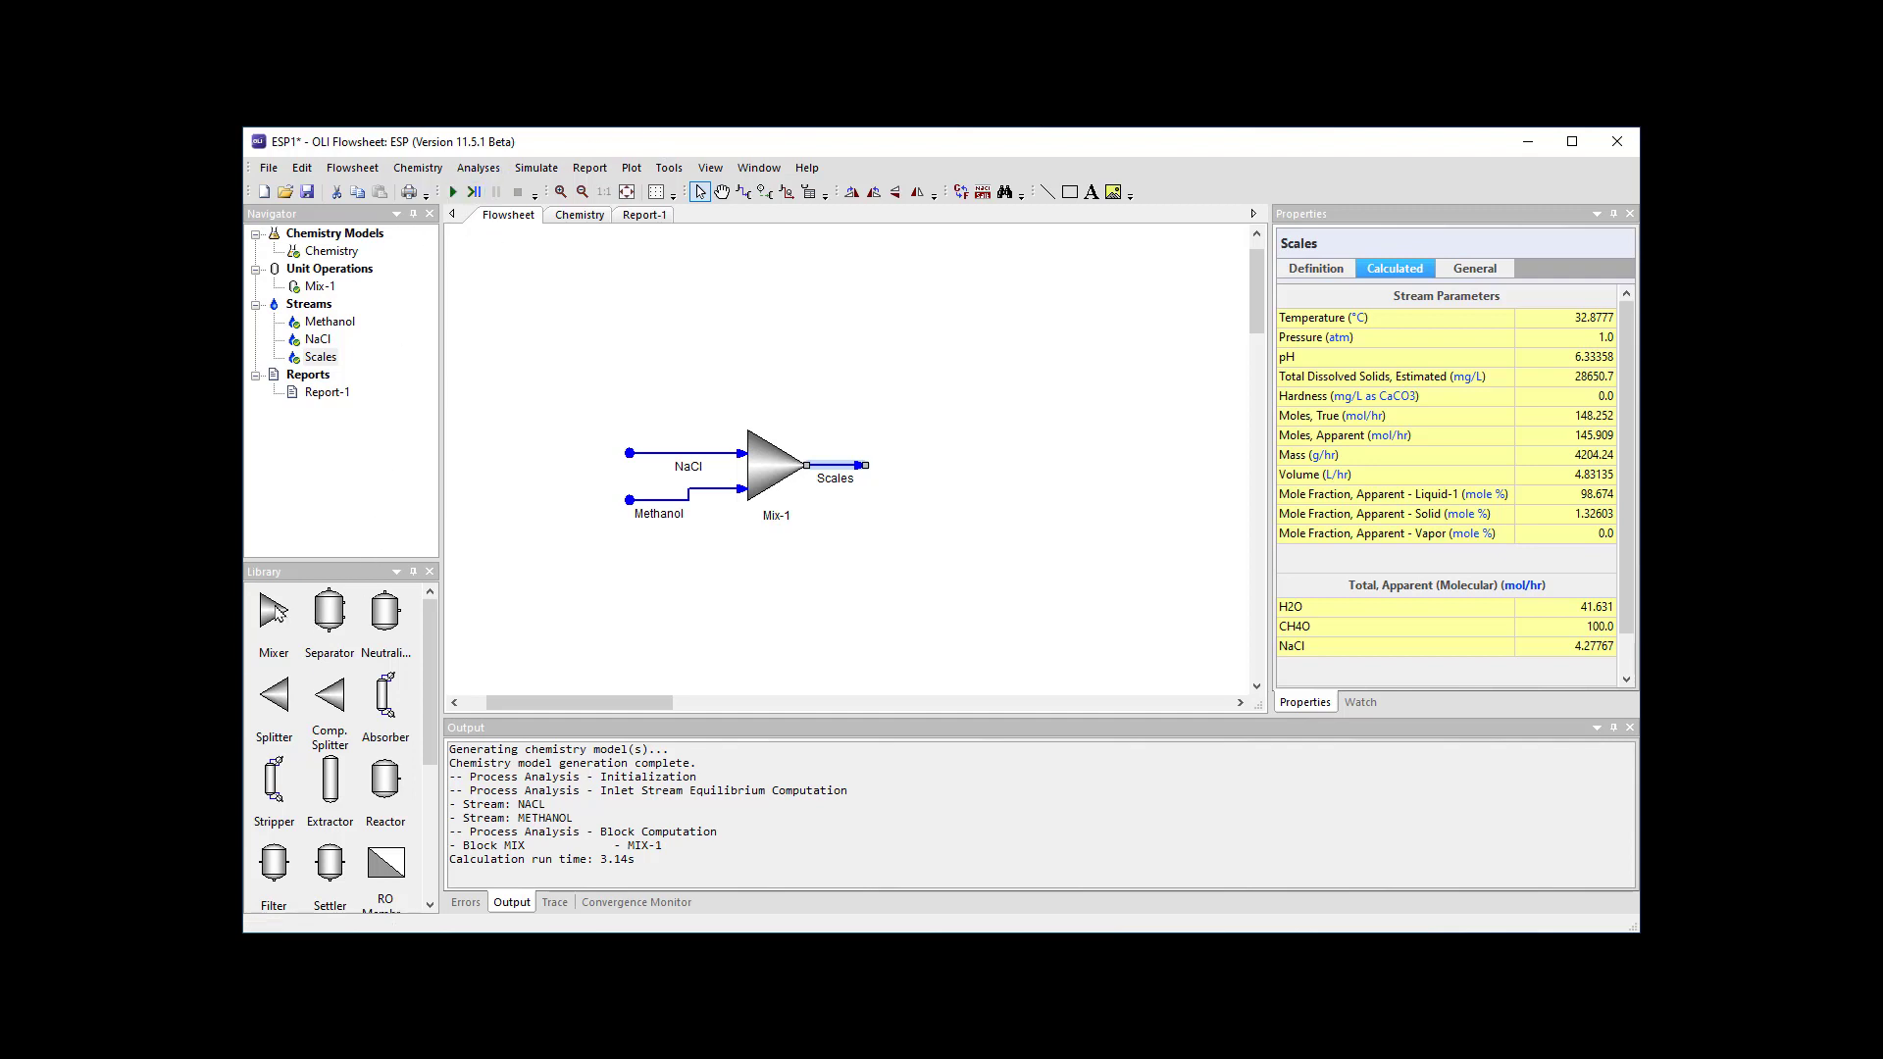
drag(276, 612, 755, 318)
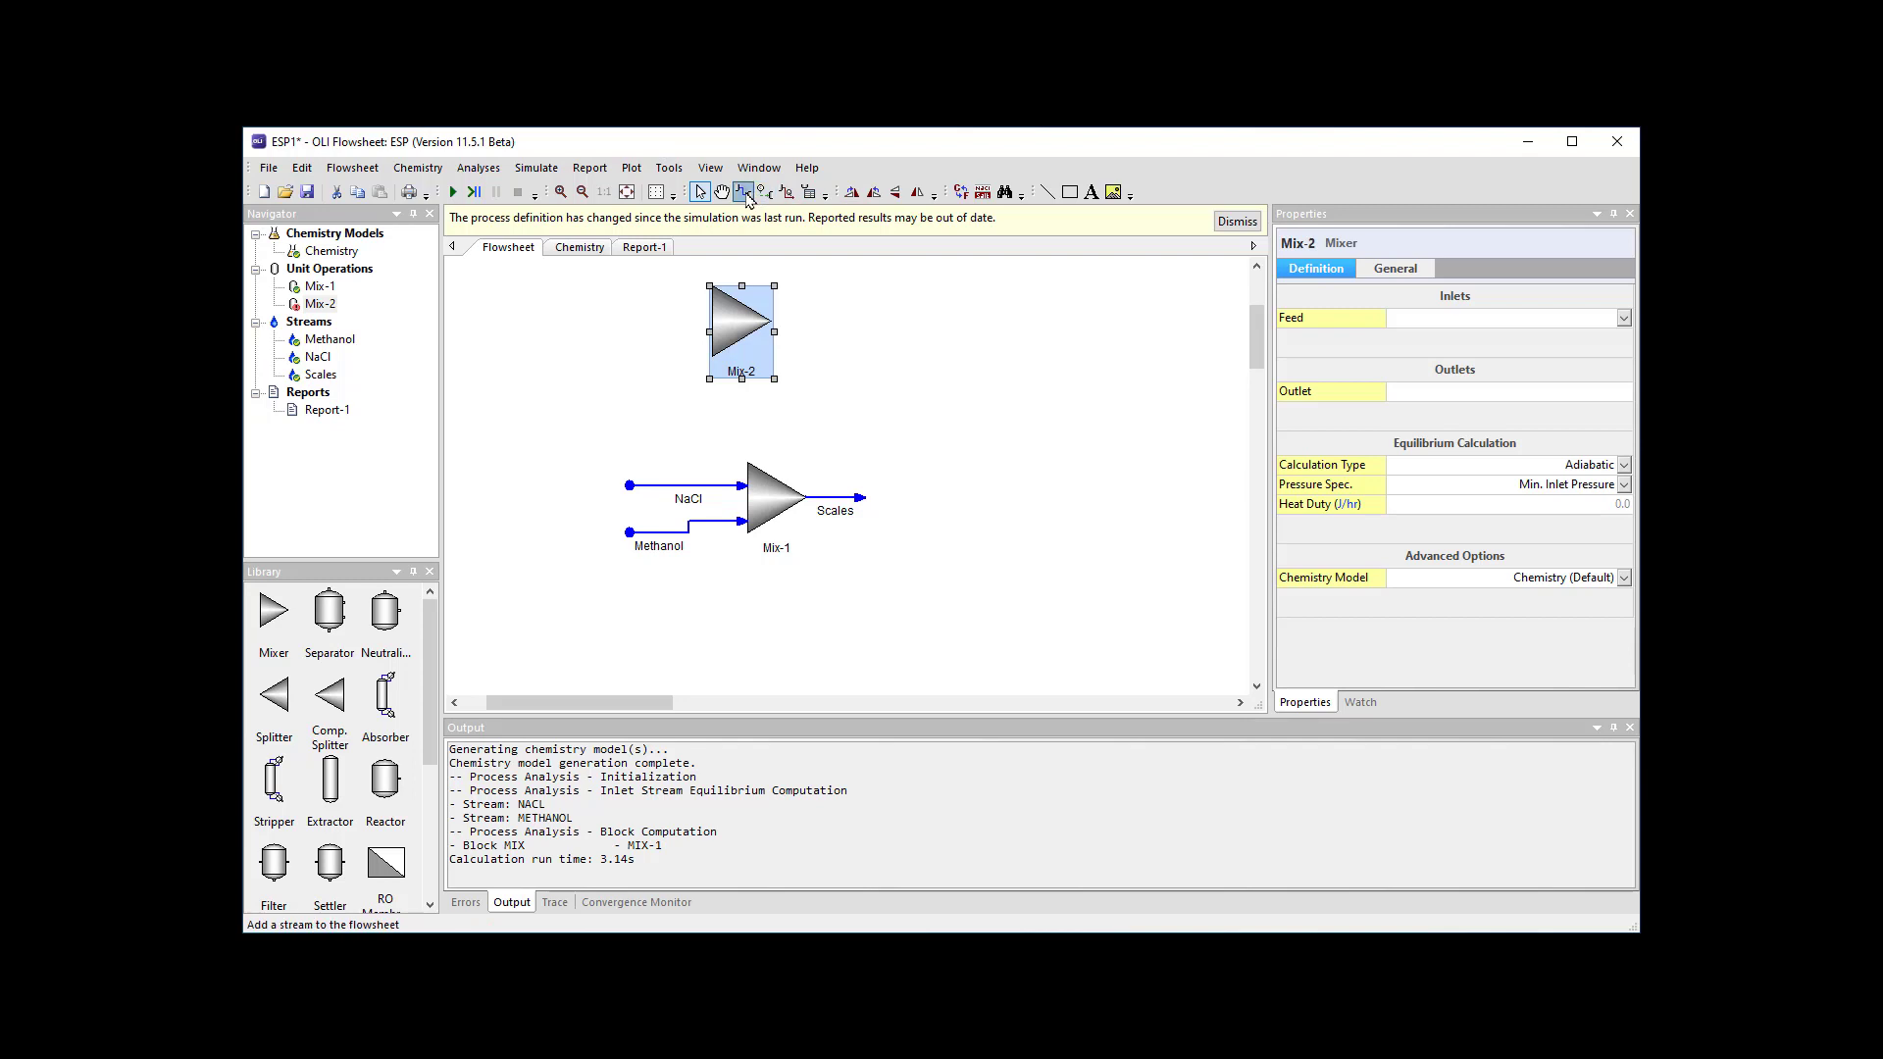
click(744, 193)
drag(617, 309, 863, 321)
key(Escape)
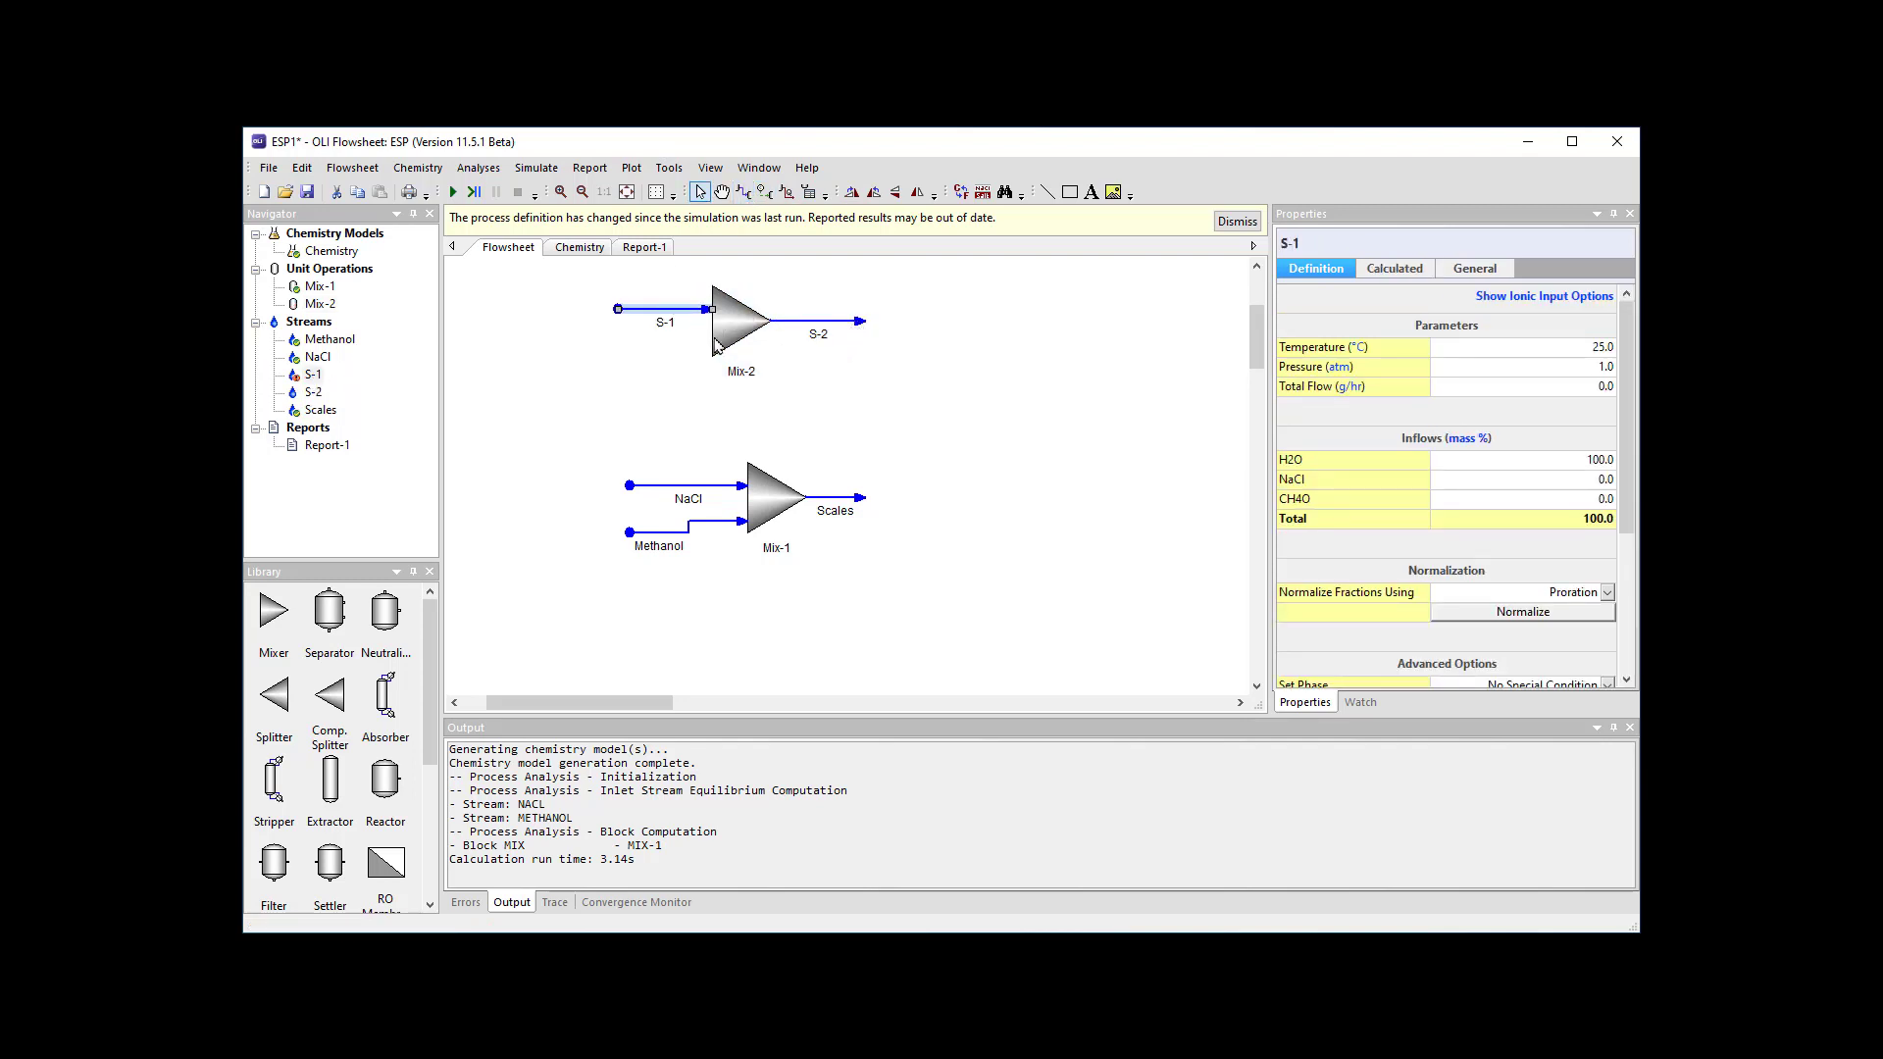
click(684, 309)
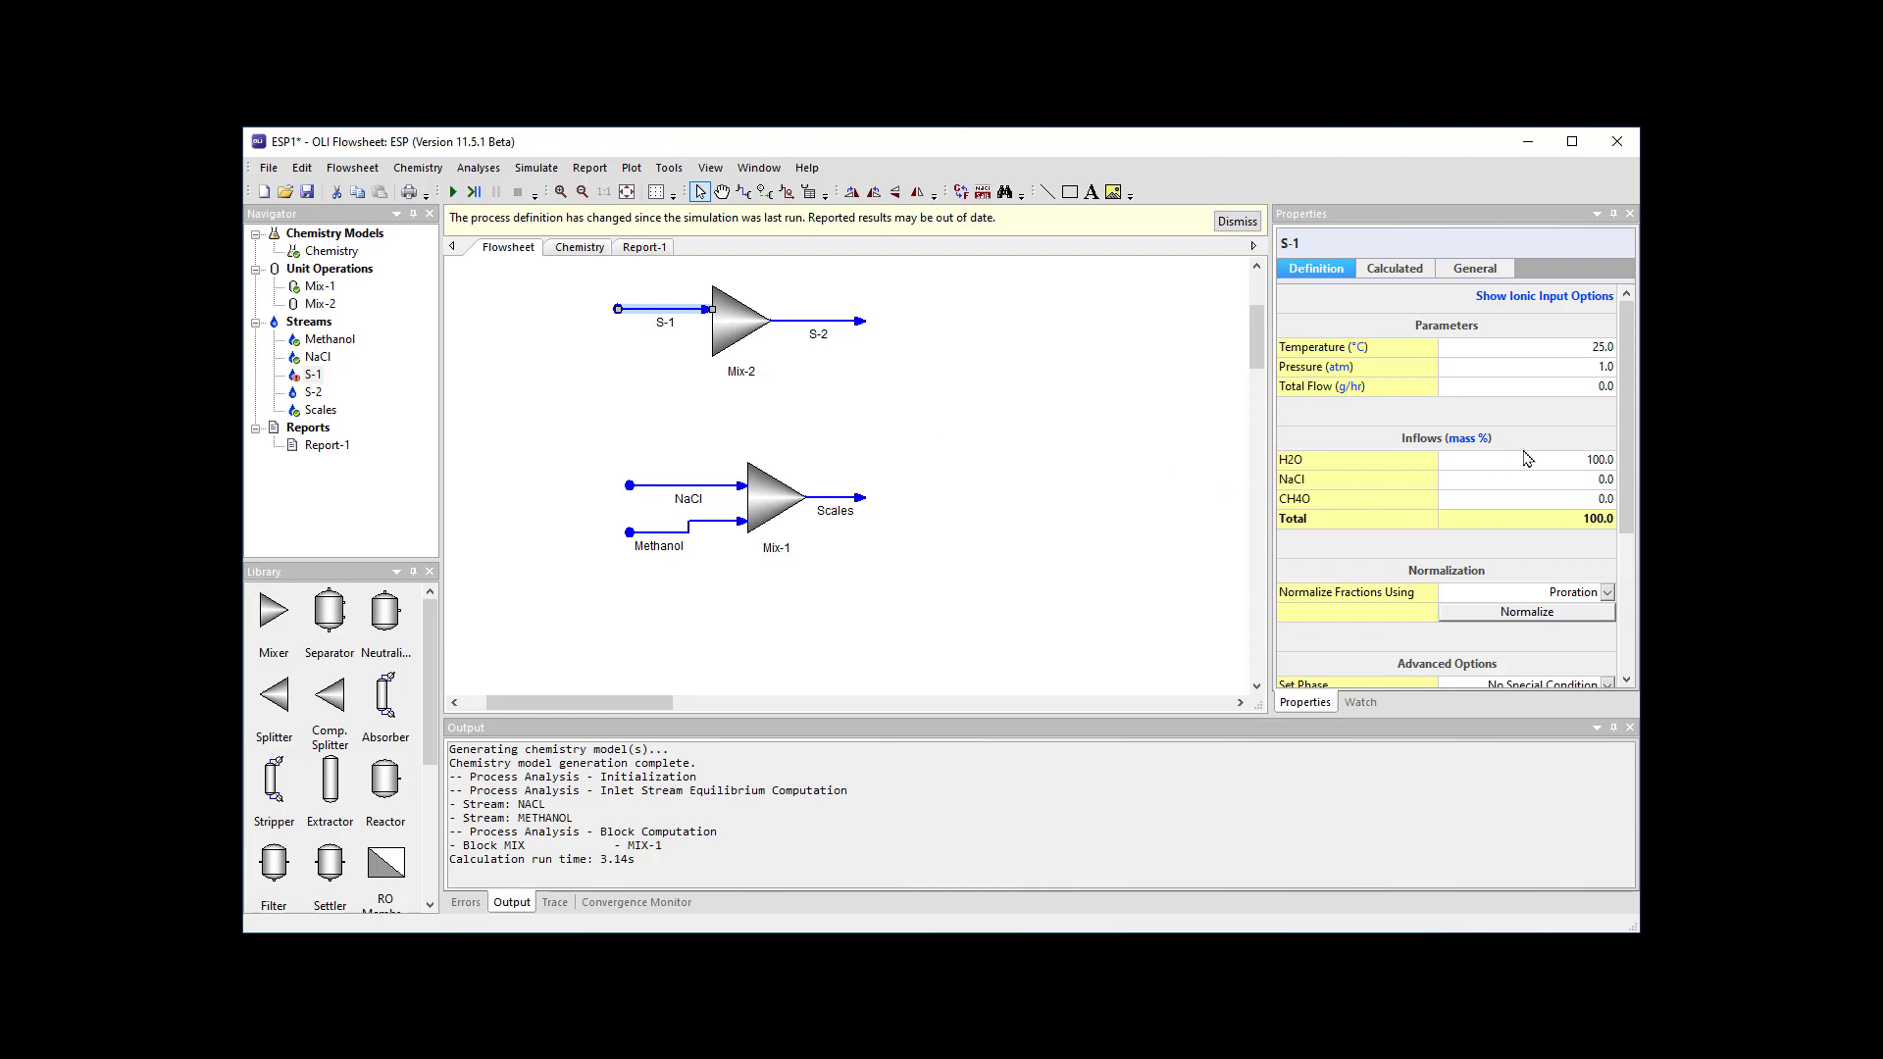